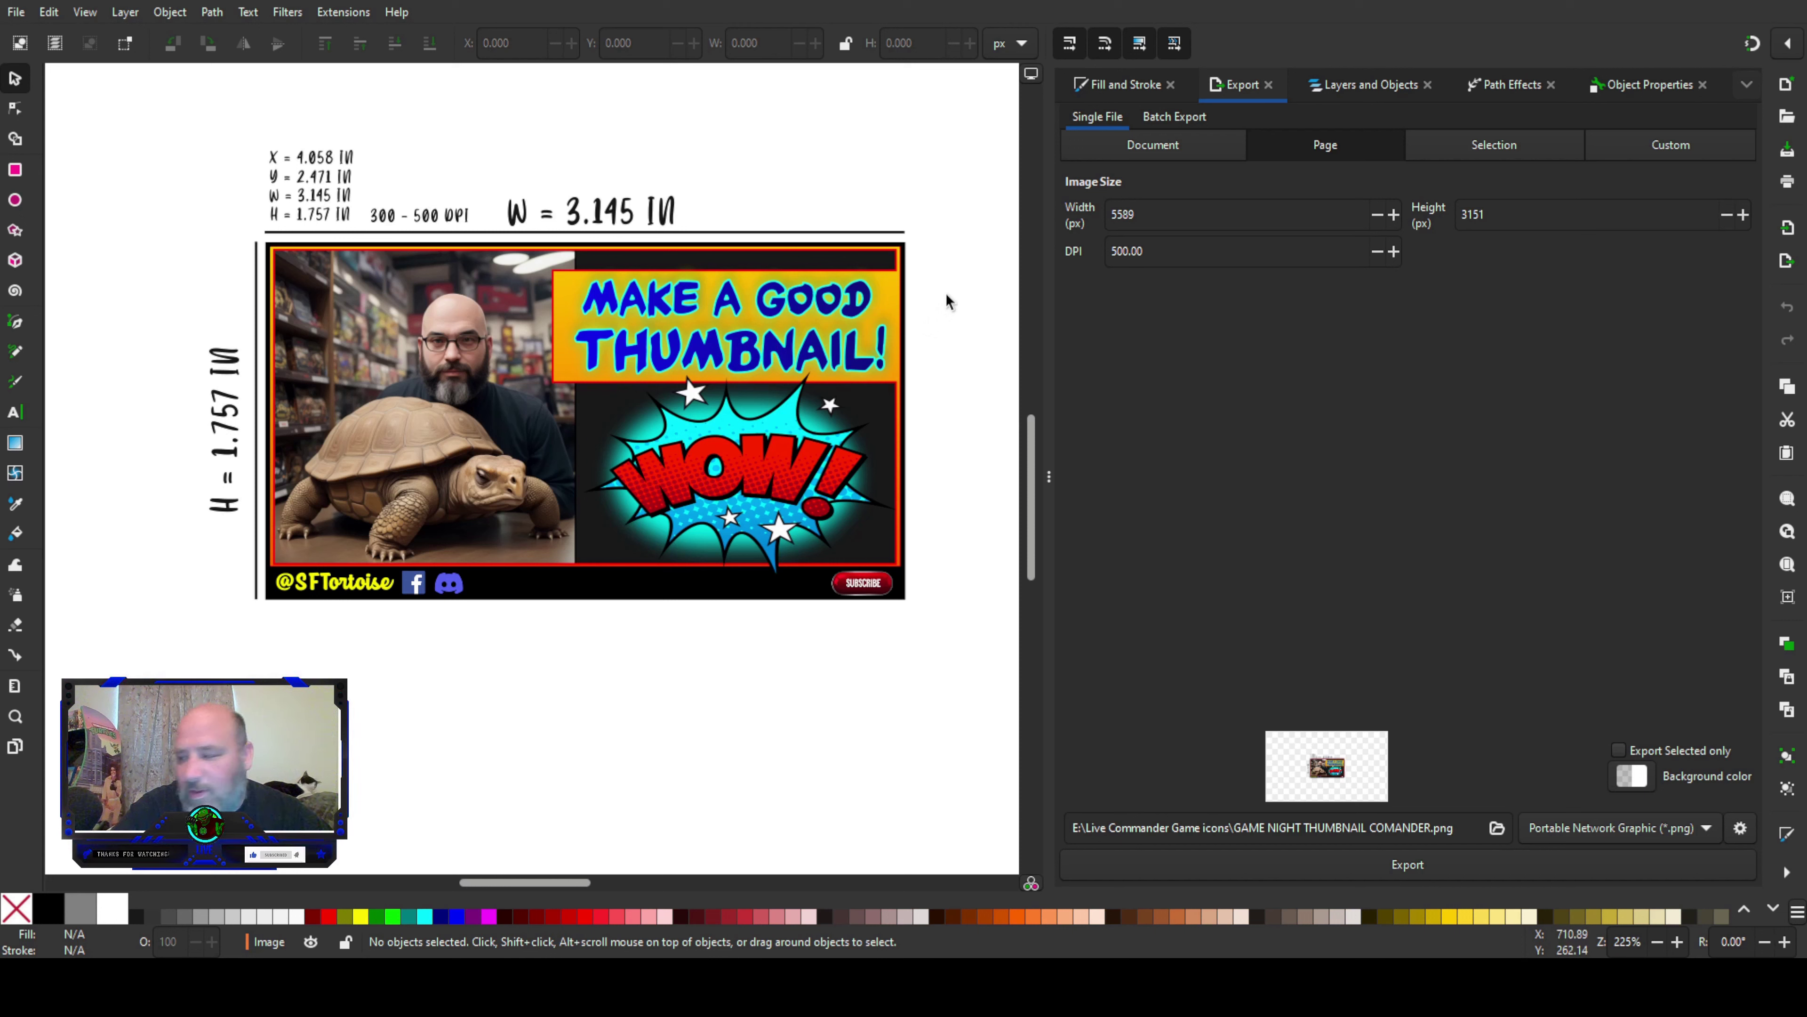
# Step: Delete the sample thumbnail artwork and label the magenta half "left" in black text
pyautogui.click(461, 449)
pyautogui.press('Delete')
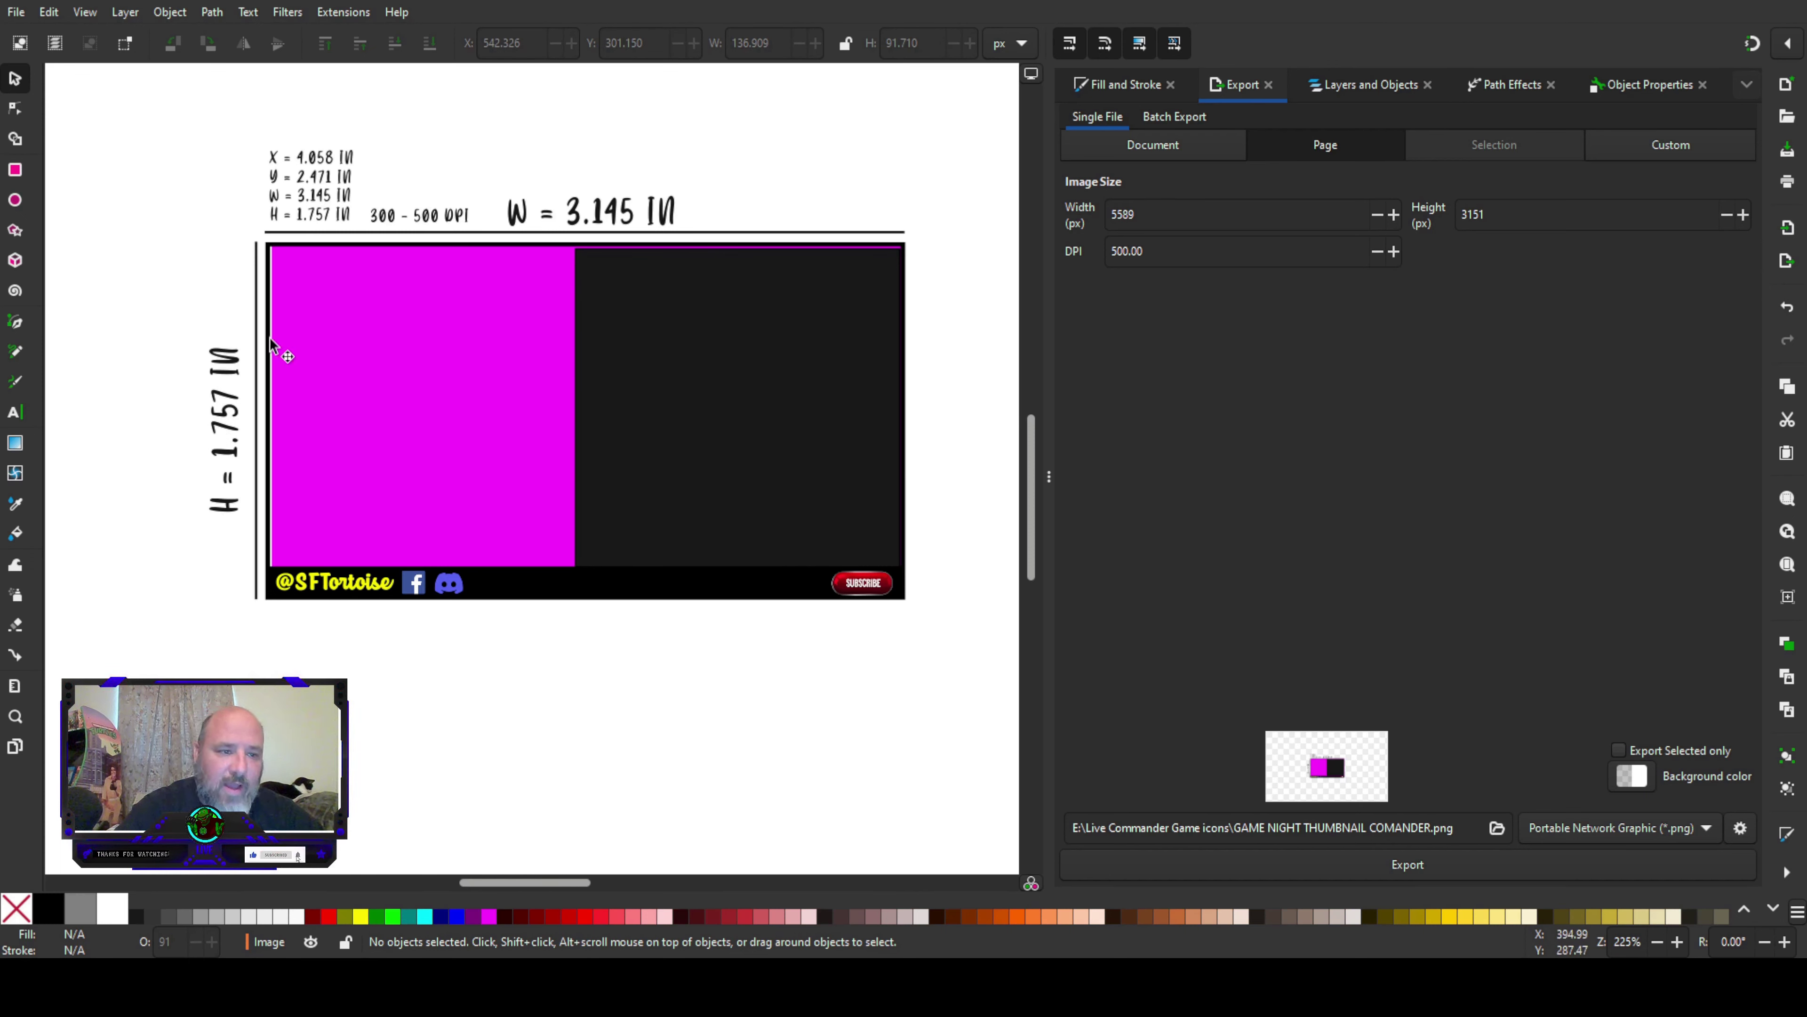
pyautogui.click(10, 419)
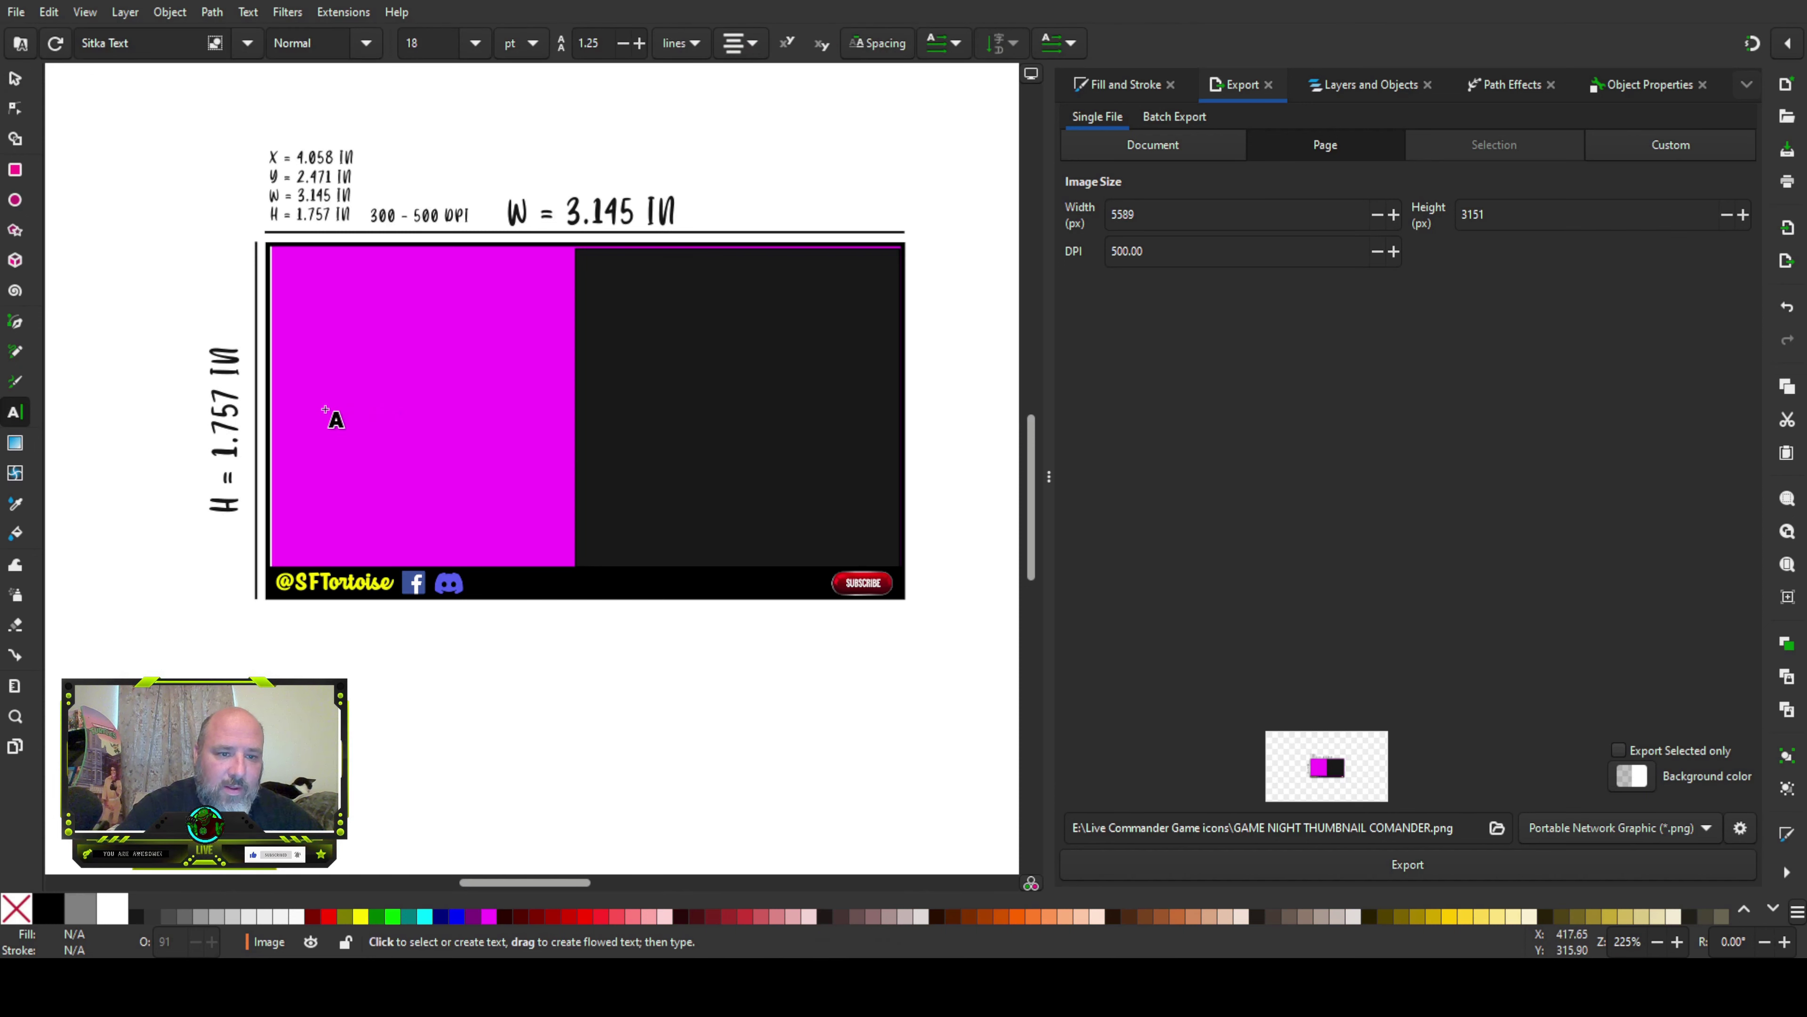
pyautogui.write('test')
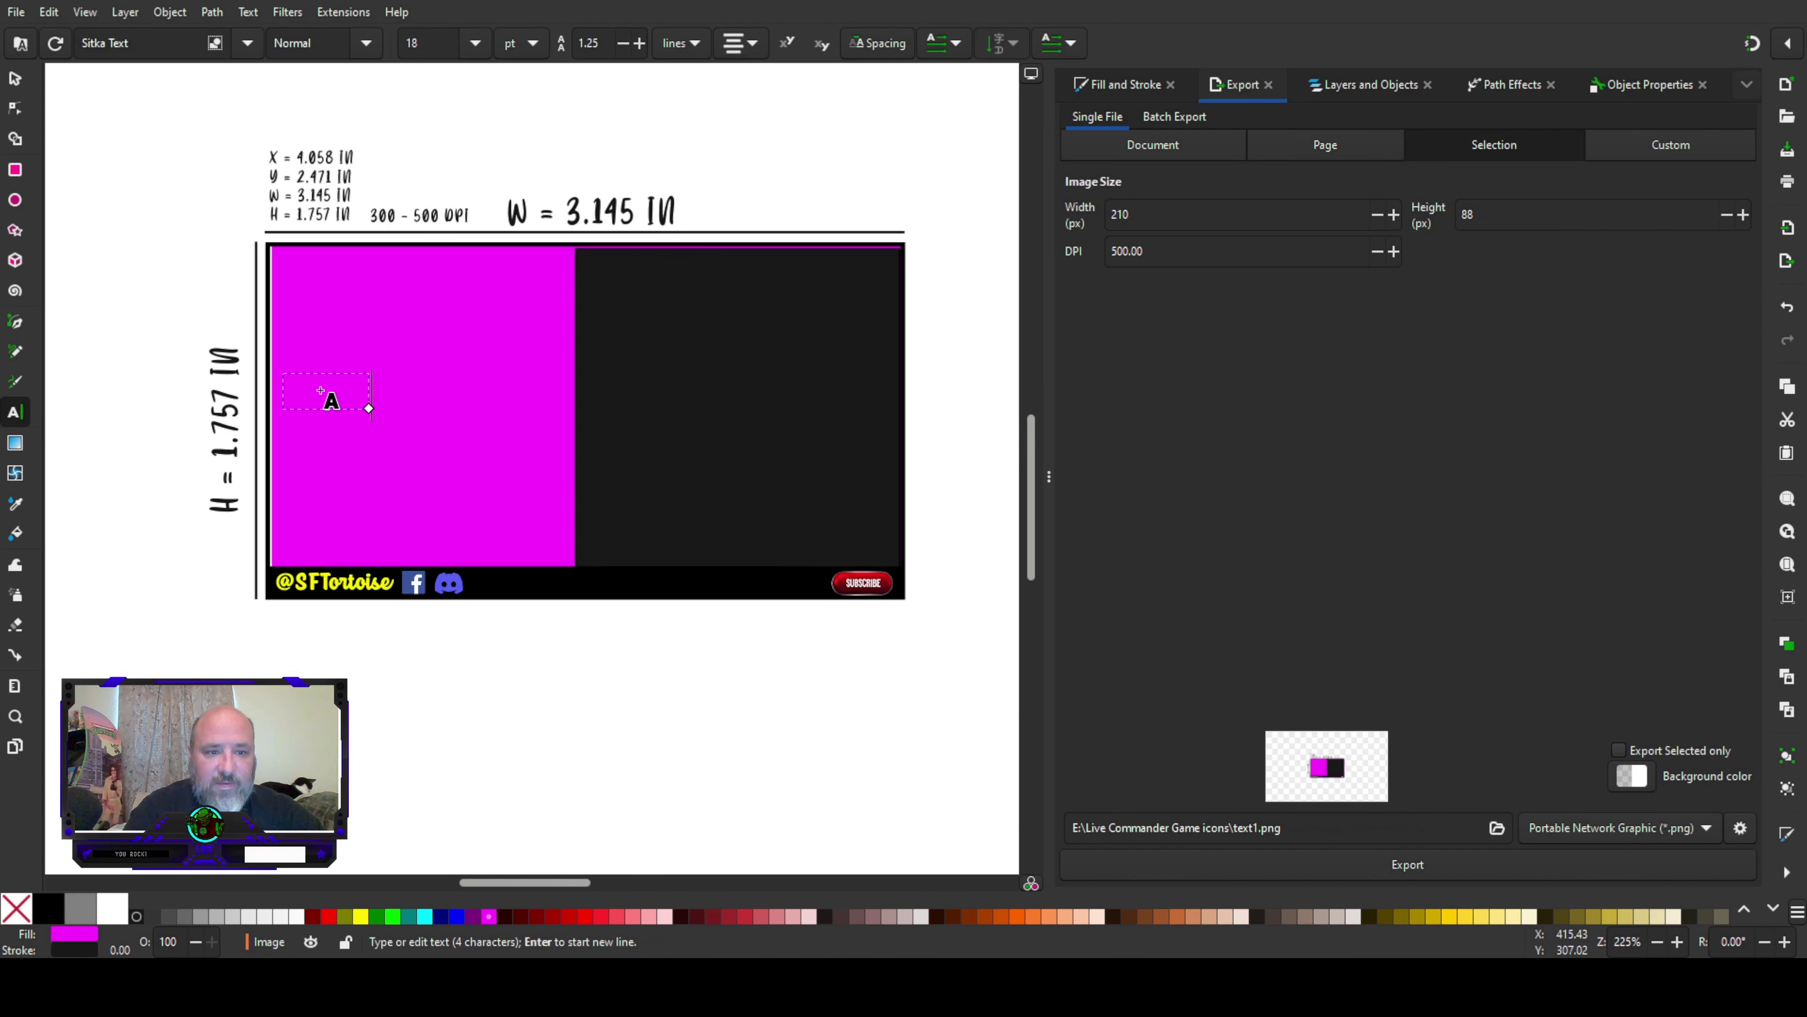
pyautogui.click(47, 908)
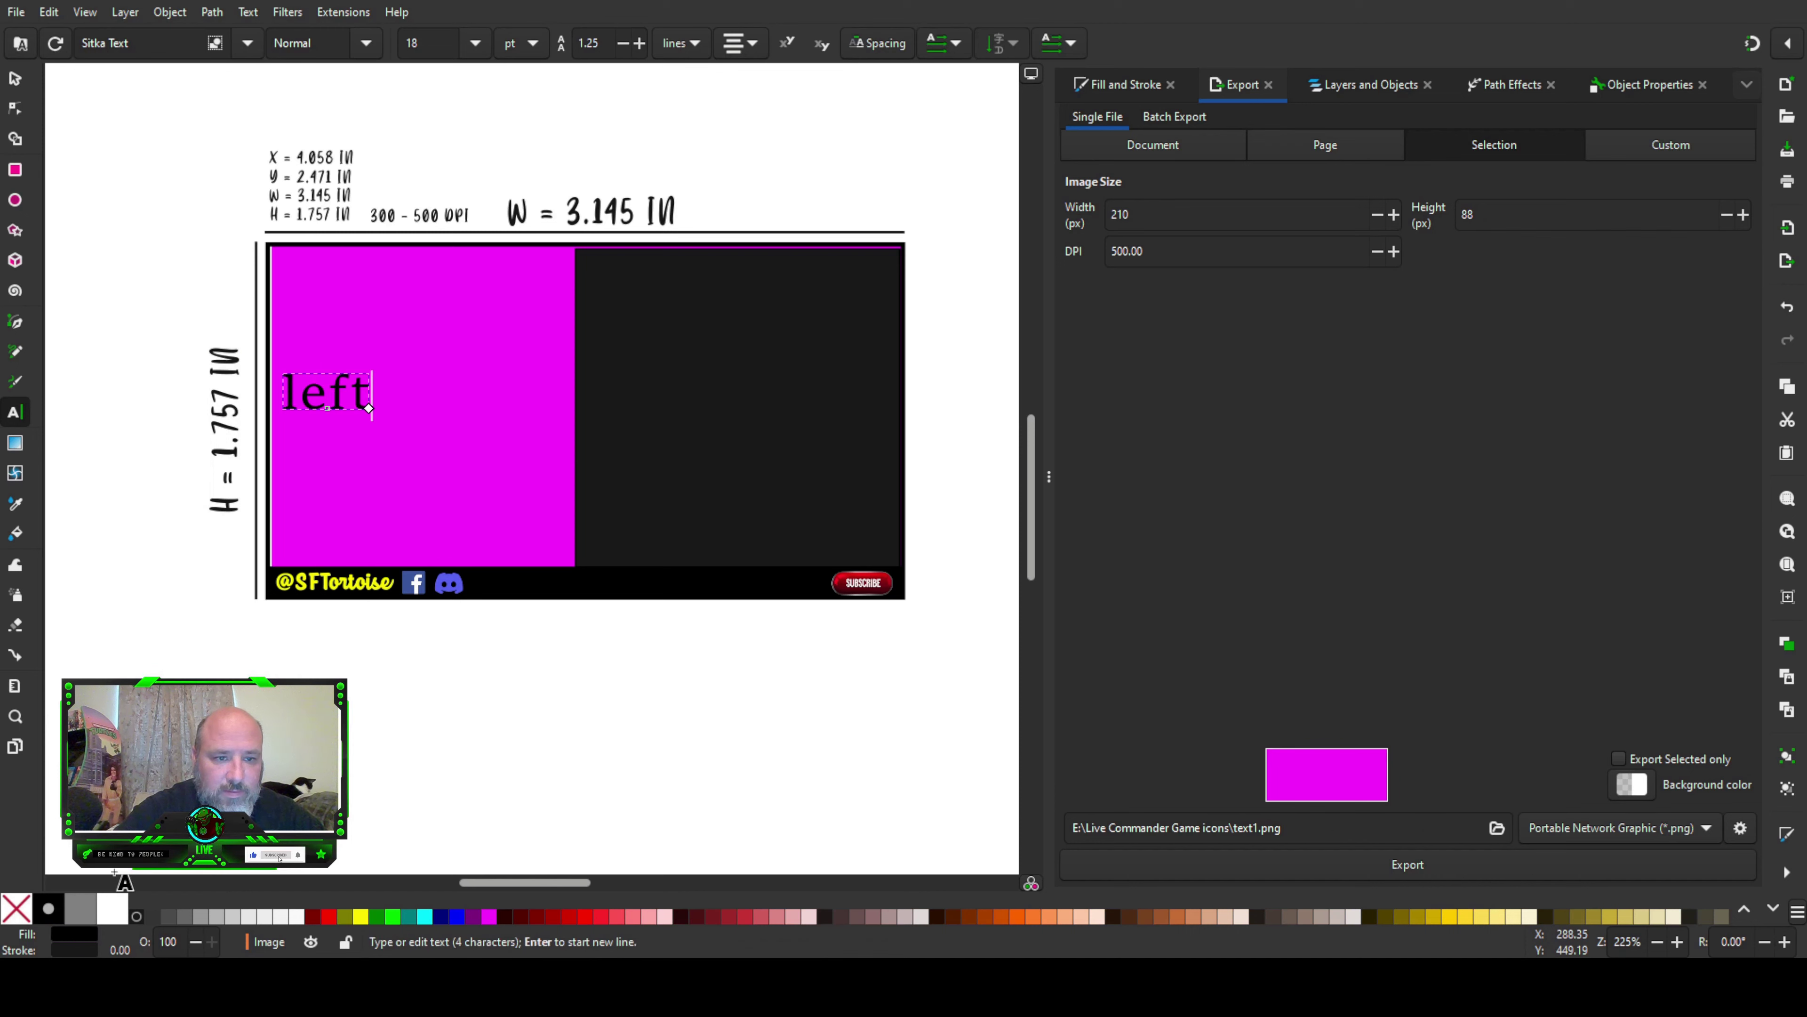
# Step: Label the dark half "right" in cyan text and place it near that half's outer edge
pyautogui.click(641, 395)
pyautogui.write('right')
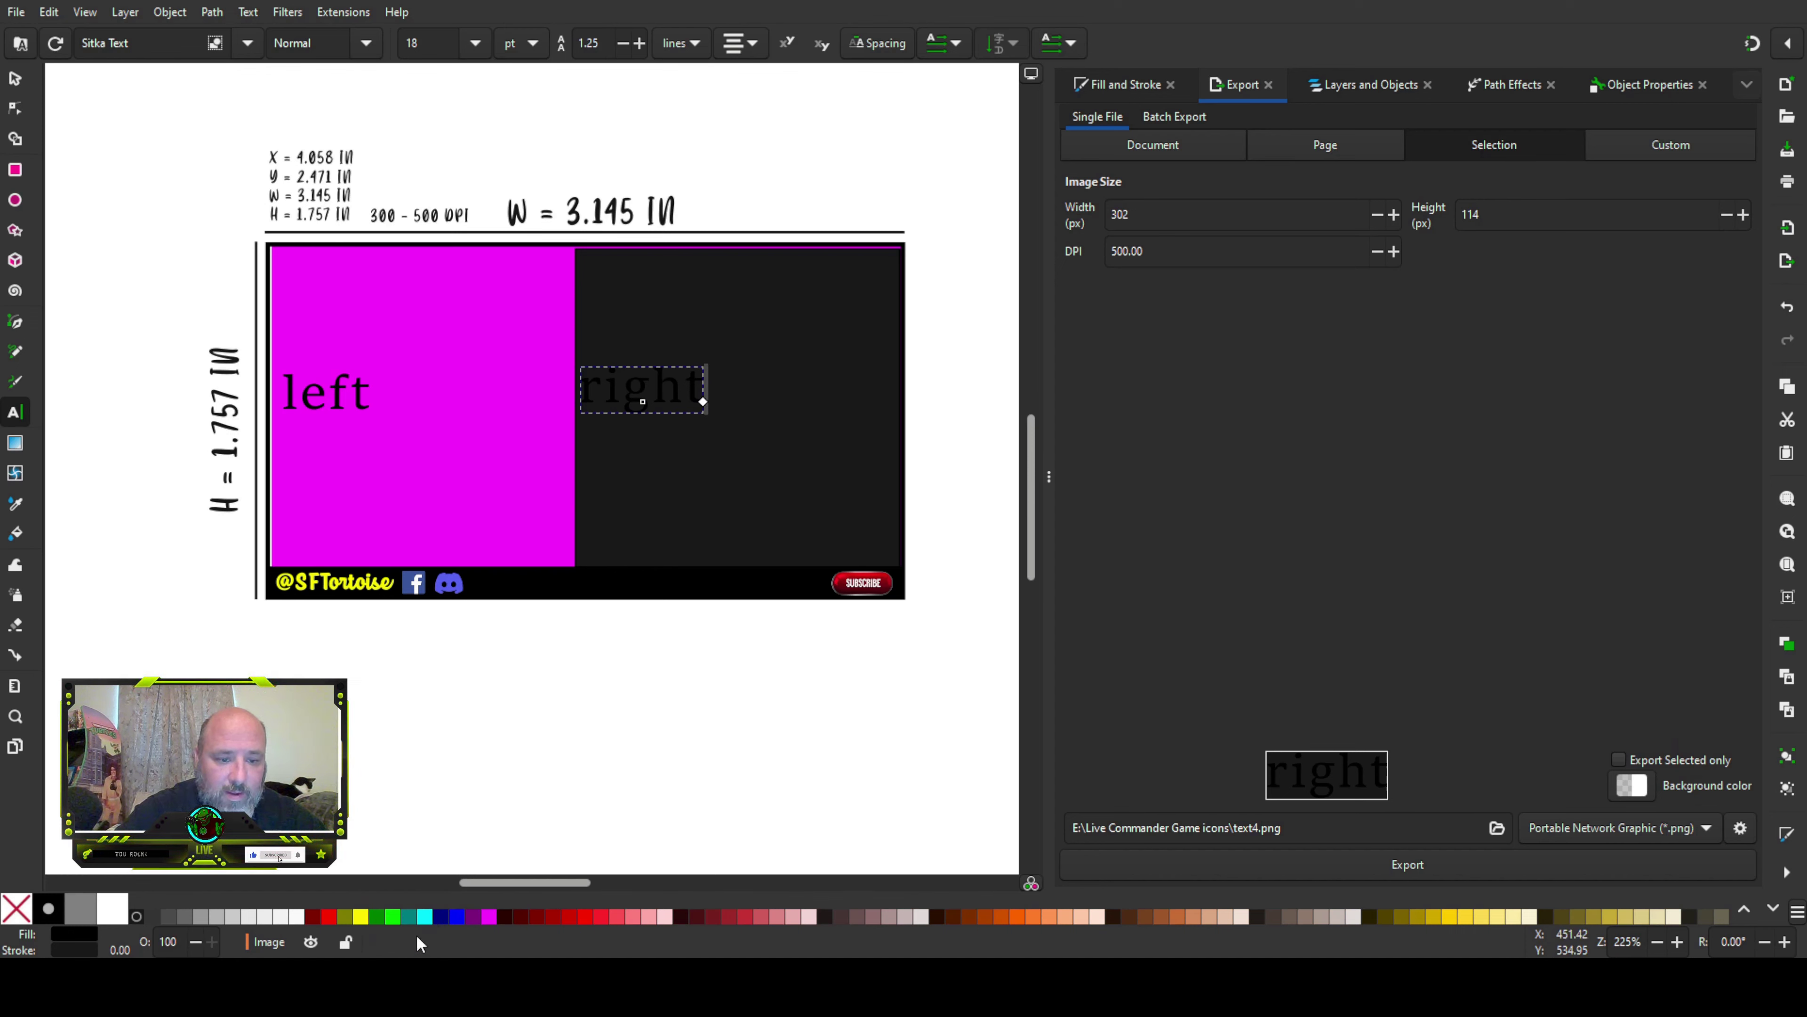
pyautogui.click(424, 915)
pyautogui.click(14, 78)
pyautogui.moveTo(641, 391); pyautogui.dragTo(812, 408)
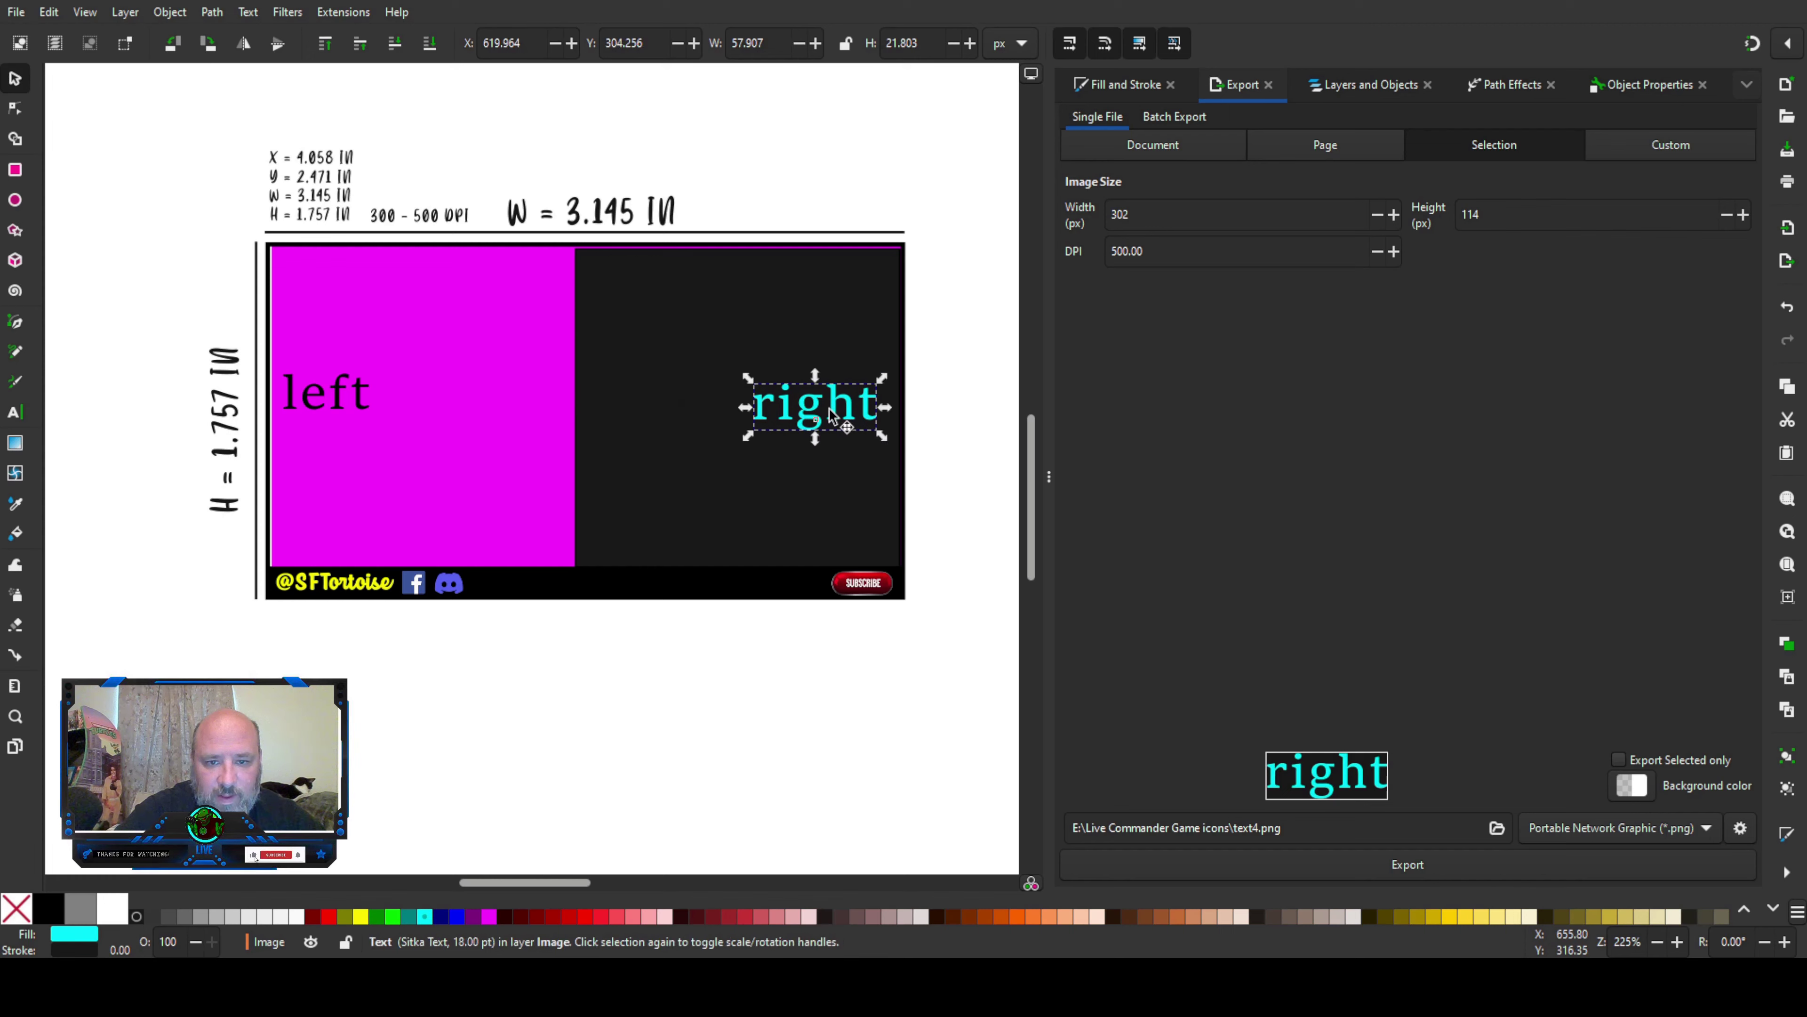
pyautogui.click(338, 394)
pyautogui.click(418, 445)
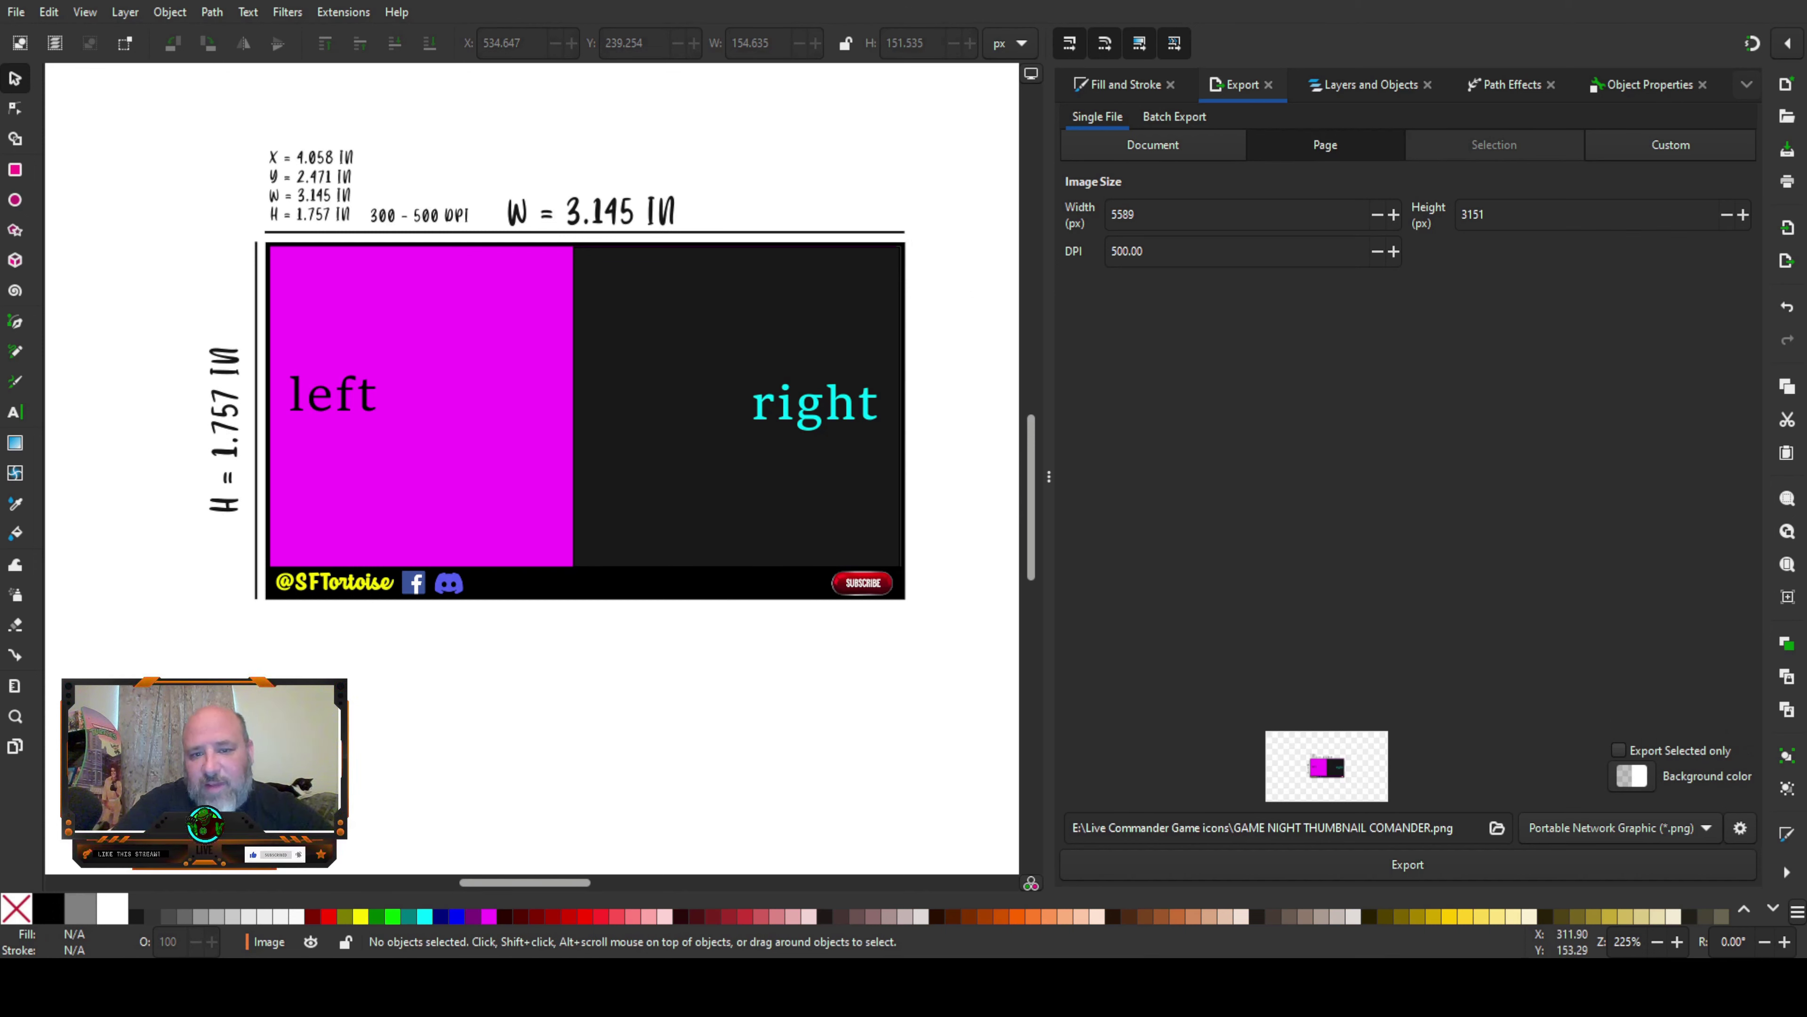
# Step: Draw a circle about 116 px wide centred on the boundary between the two halves and fill it yellow
pyautogui.click(16, 170)
pyautogui.moveTo(574, 406); pyautogui.dragTo(695, 528)
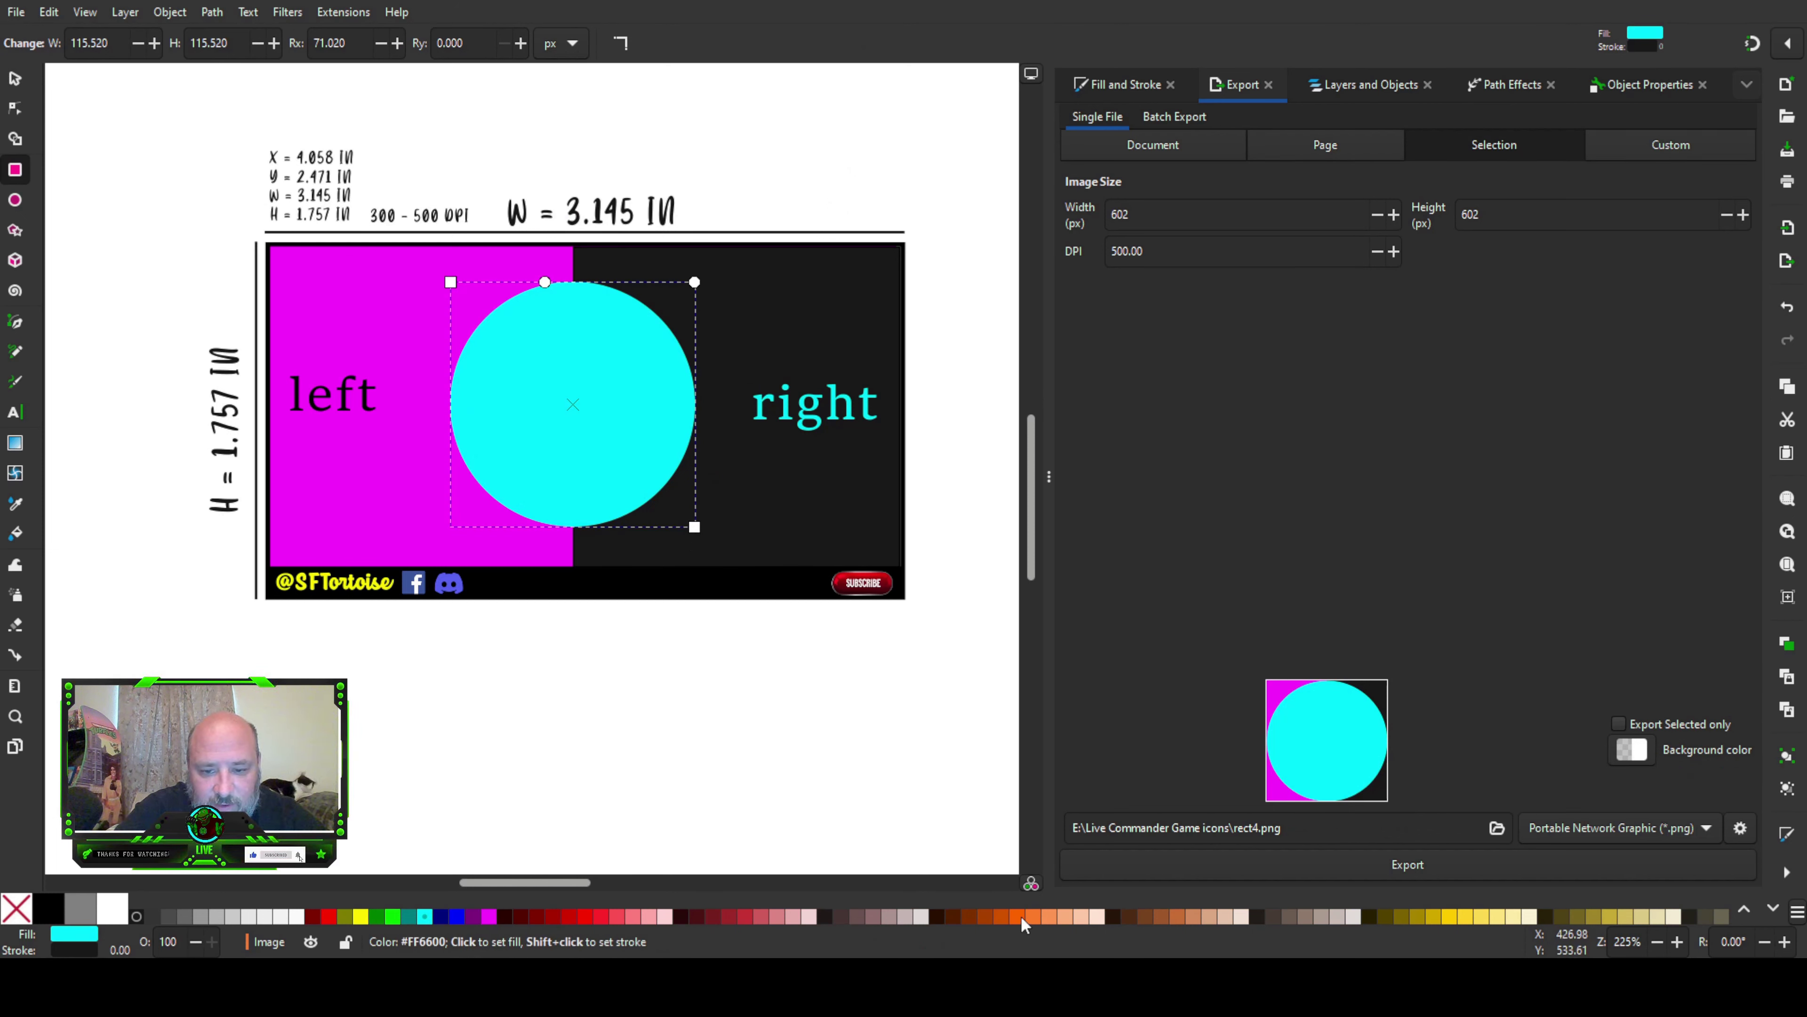
pyautogui.click(1449, 916)
pyautogui.press('s')
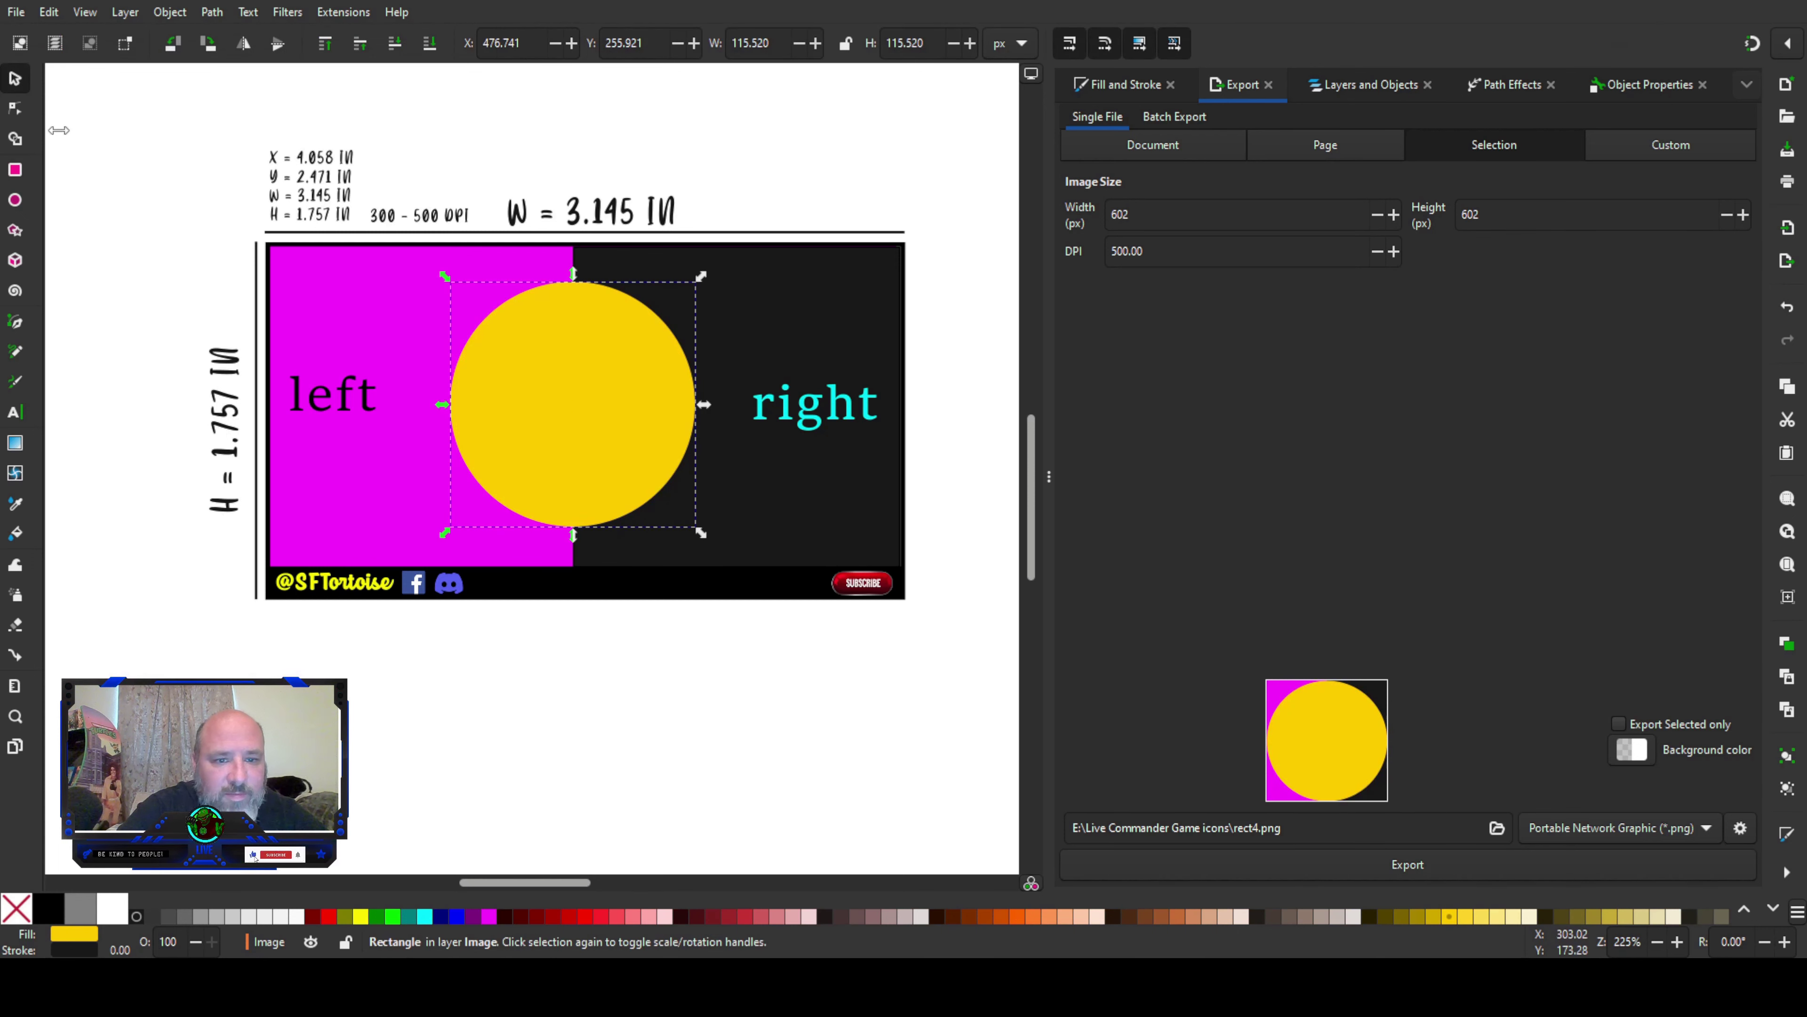
pyautogui.click(646, 759)
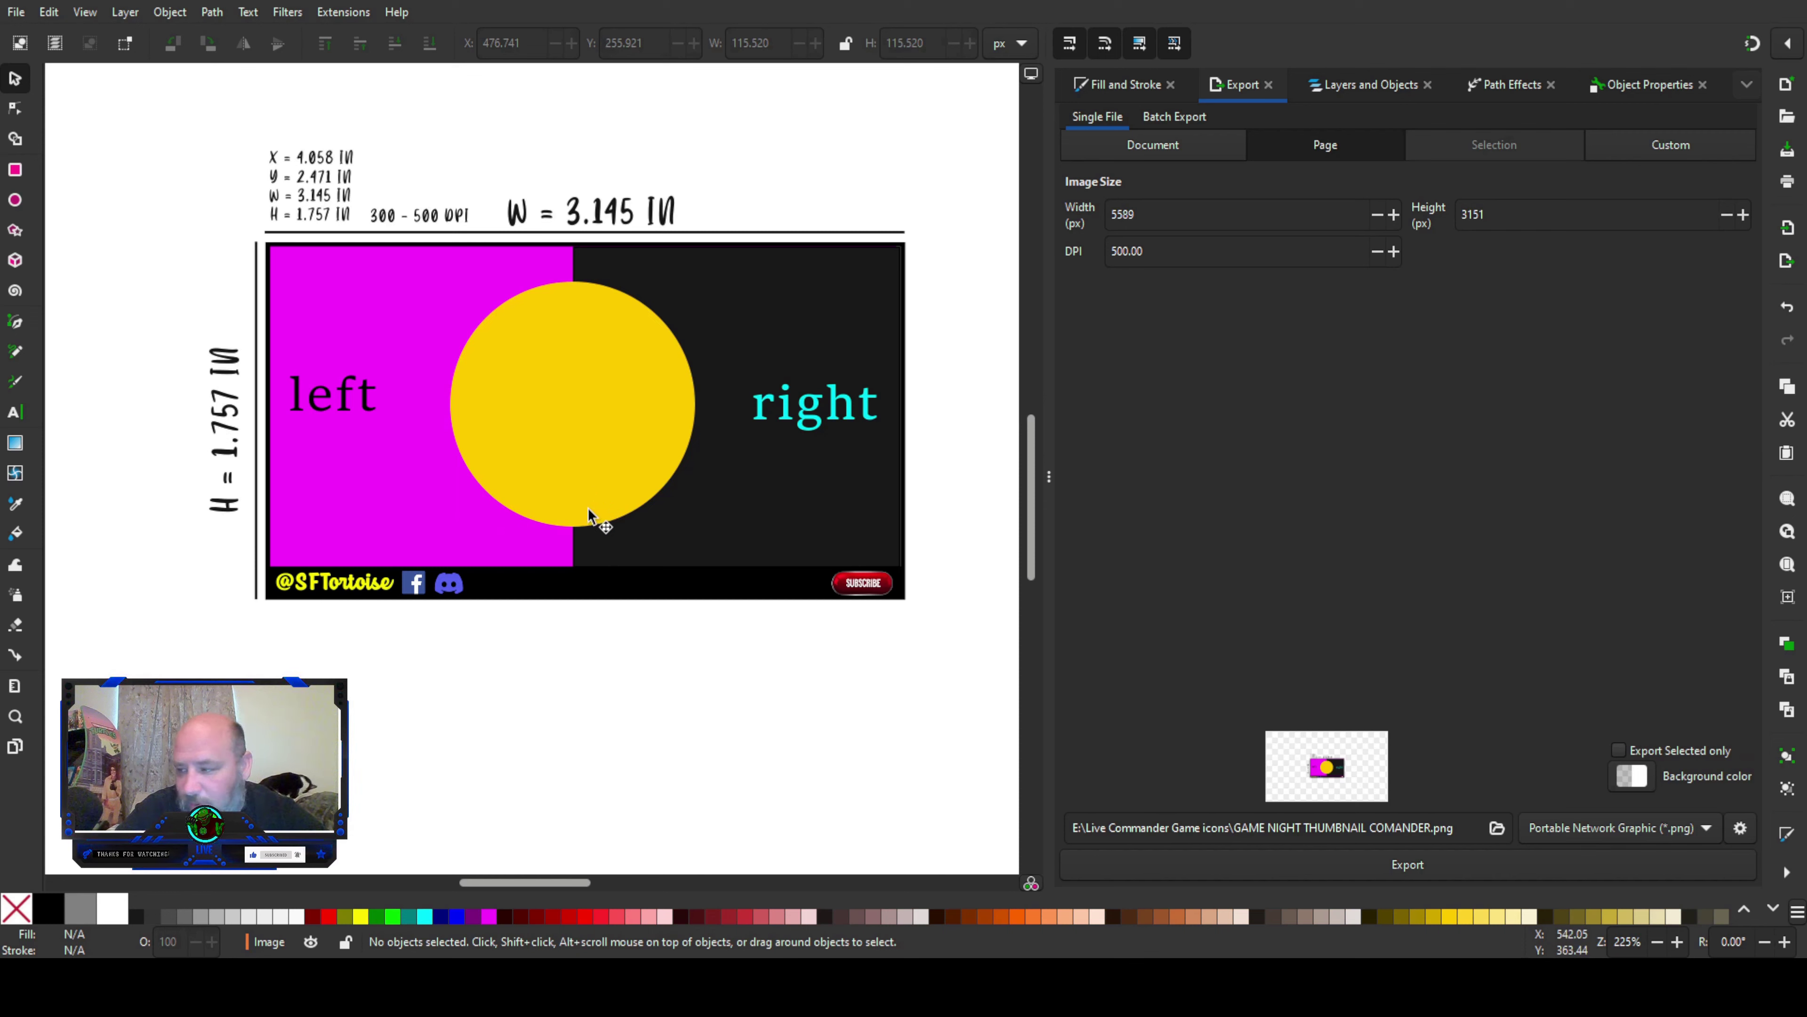
# Step: Move the yellow circle onto the dark half over the "right" label, and return it to the centre
pyautogui.moveTo(592, 470); pyautogui.dragTo(774, 547)
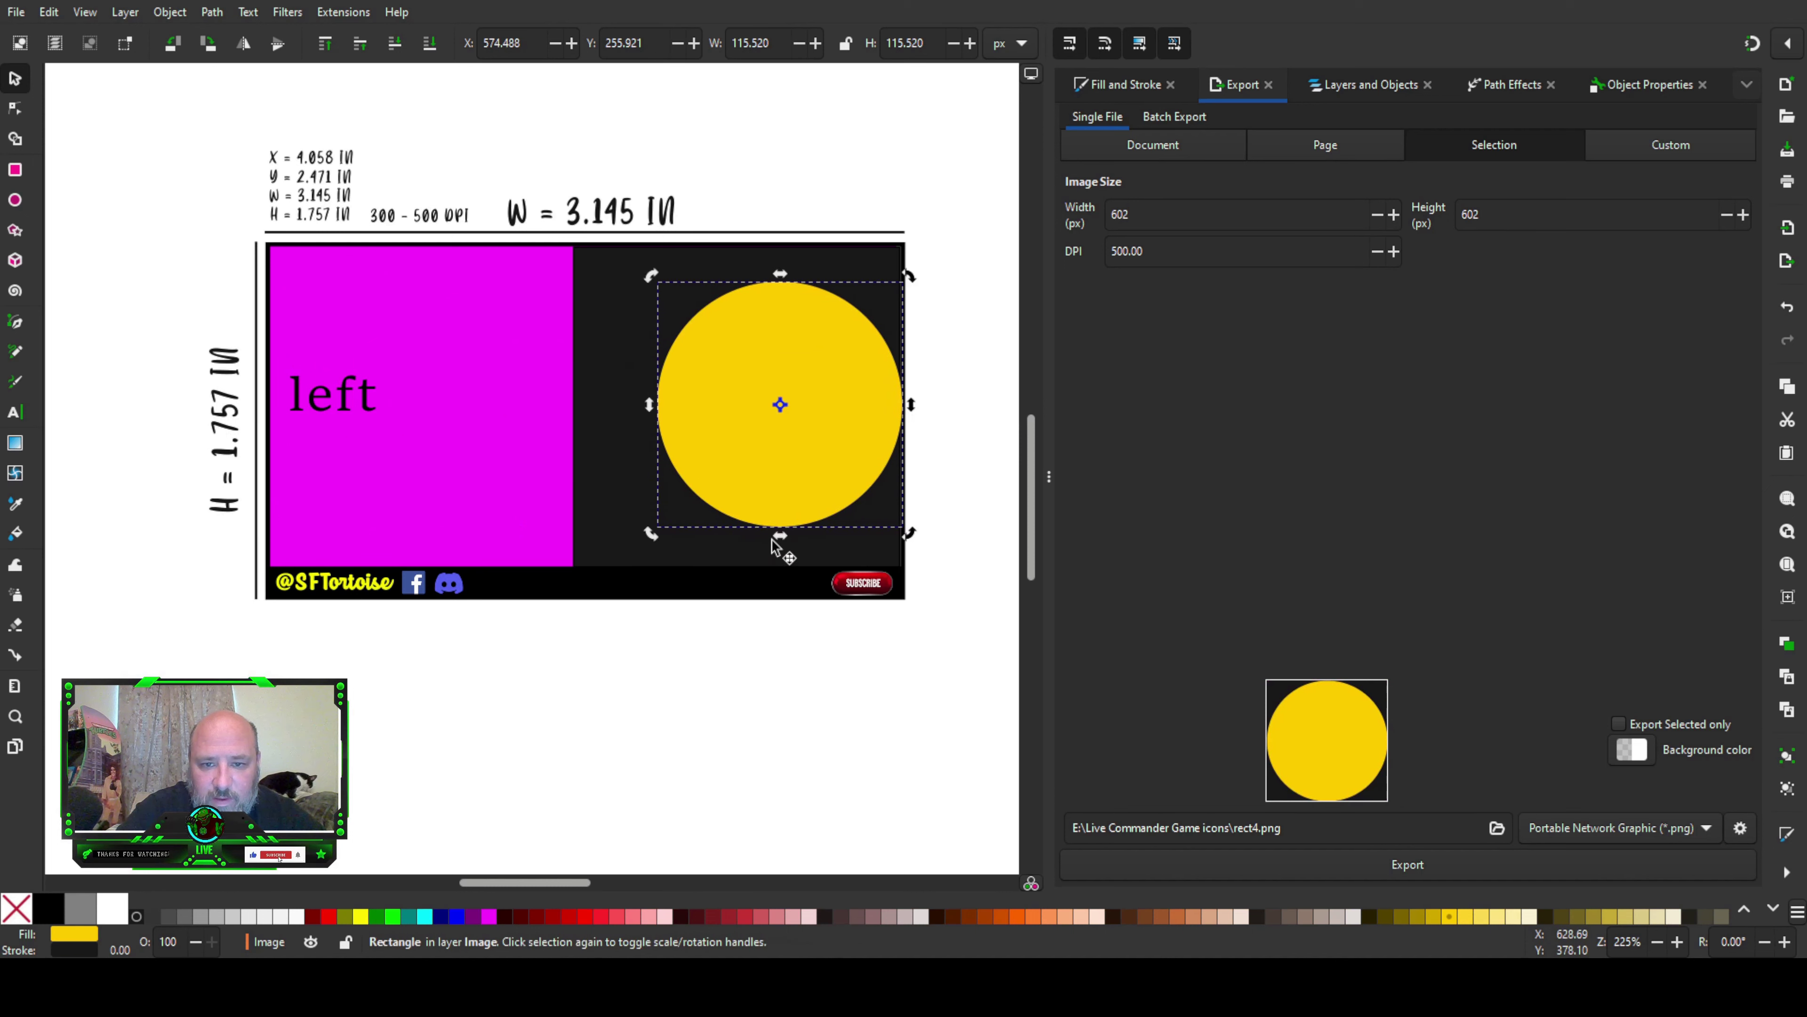
pyautogui.click(708, 714)
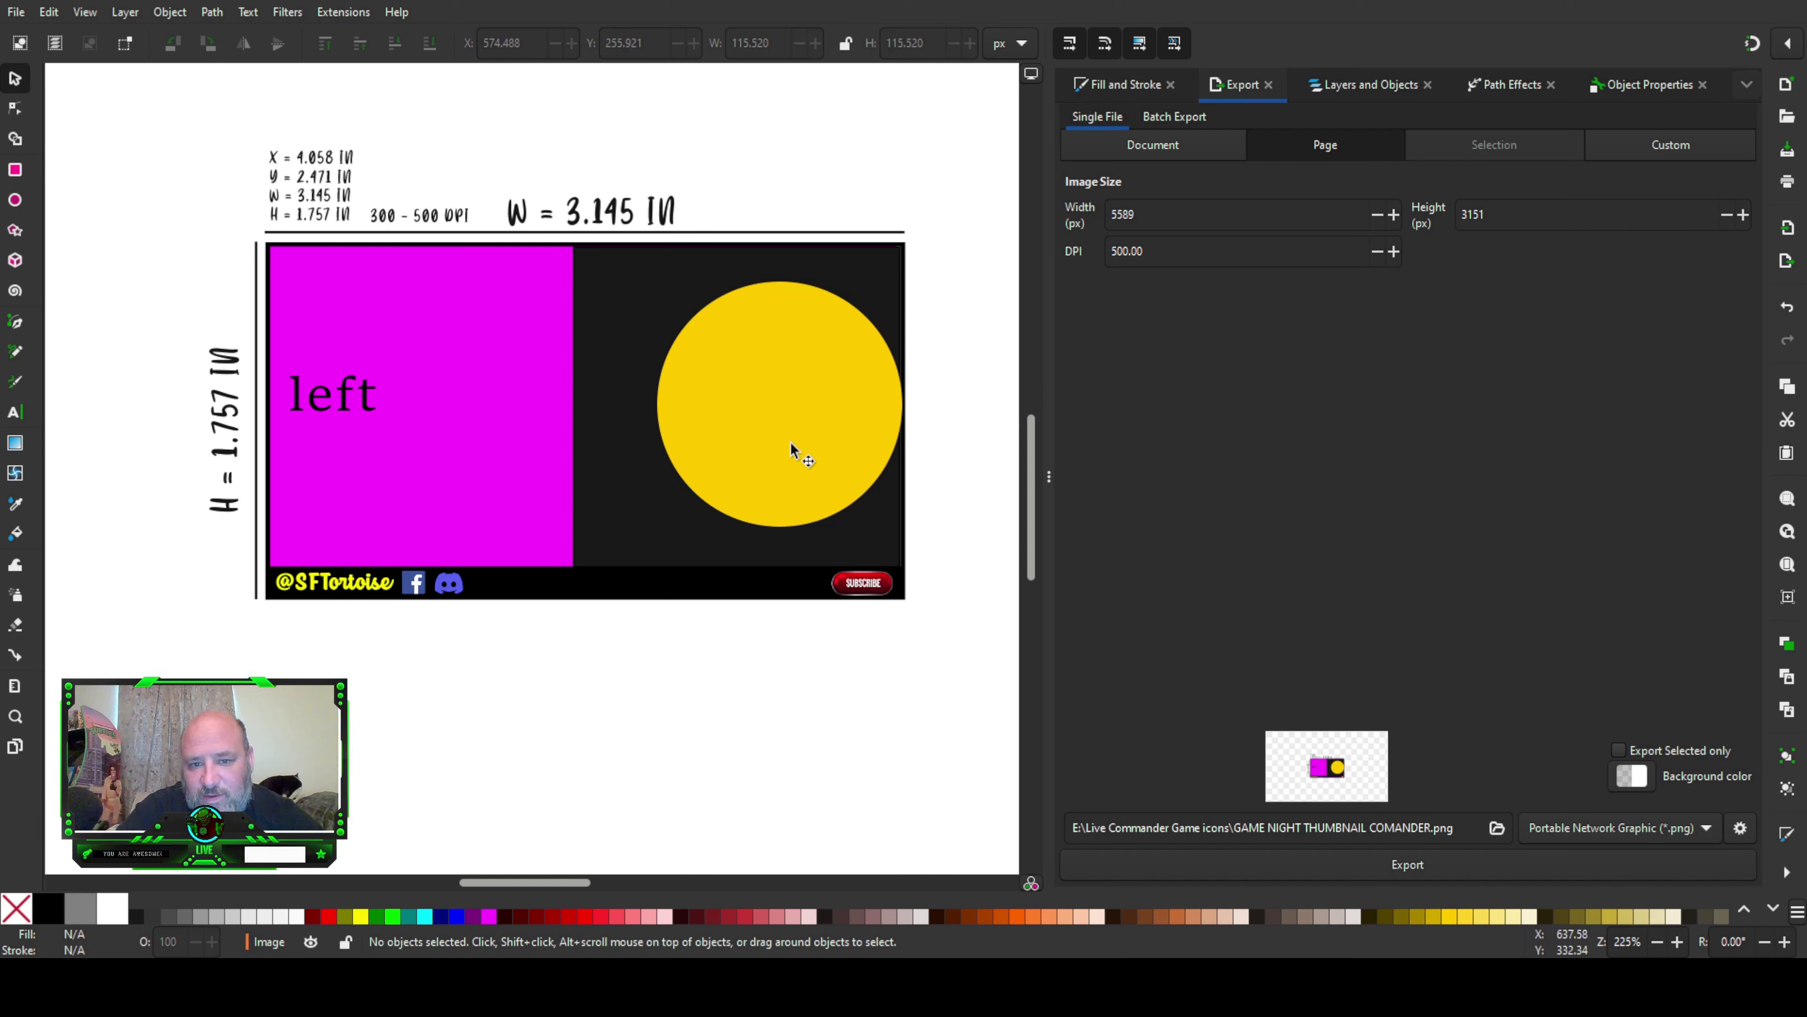
pyautogui.moveTo(790, 443); pyautogui.dragTo(575, 439)
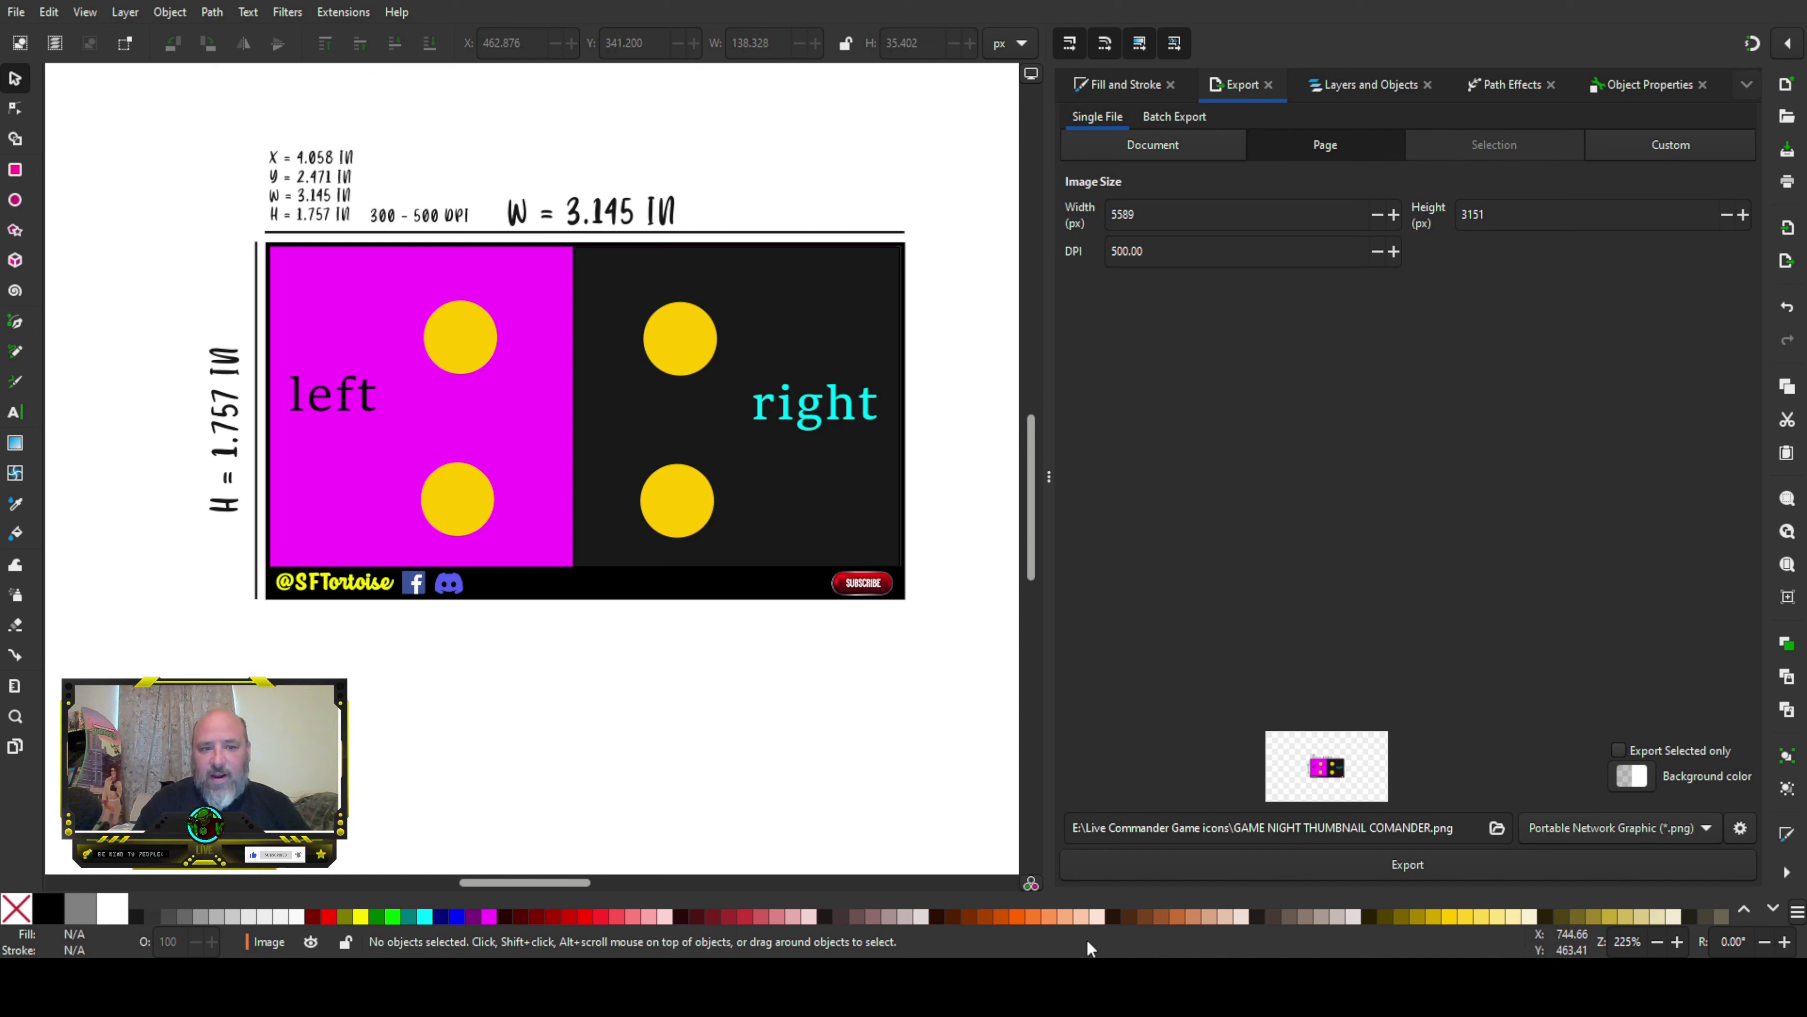
# Step: Draw a cyan circle about 124 px wide at the centre, between the four small yellow circles
pyautogui.press('r')
pyautogui.moveTo(574, 408); pyautogui.dragTo(729, 539)
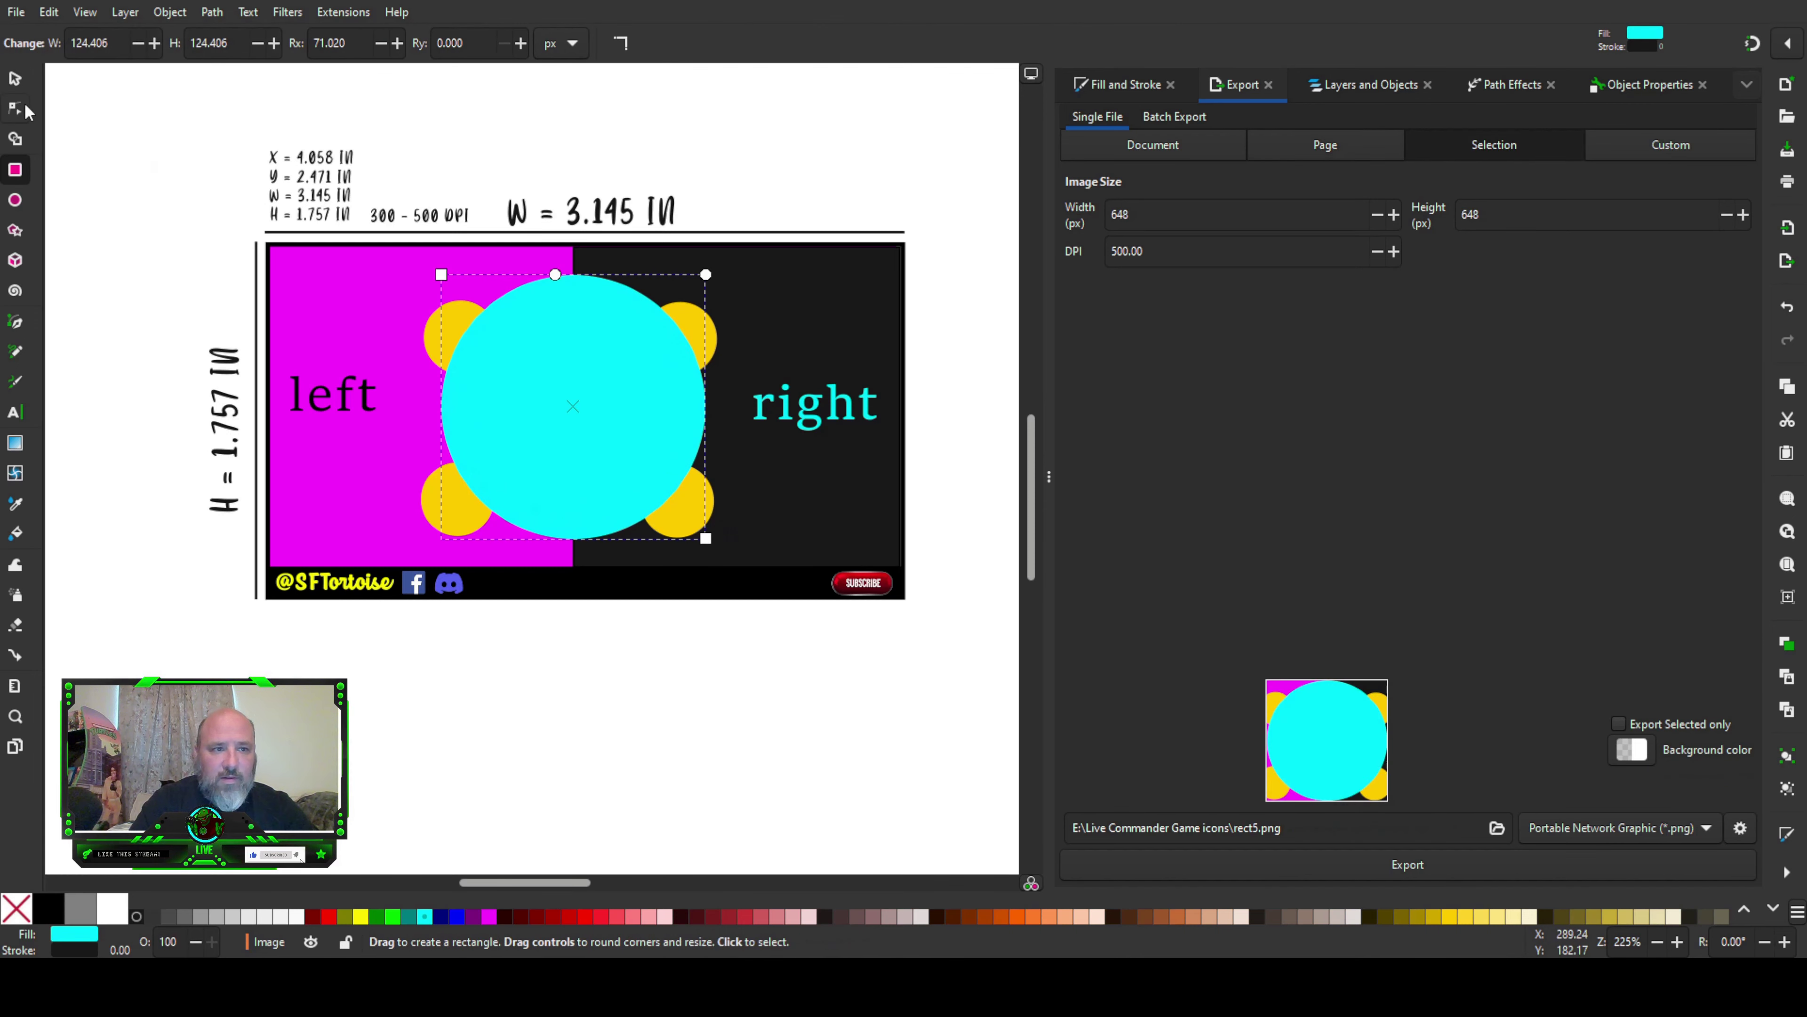
pyautogui.click(14, 80)
# Step: Move the cyan circle over the "right" label and across to the "left" label, and delete it
pyautogui.moveTo(601, 464); pyautogui.dragTo(788, 468)
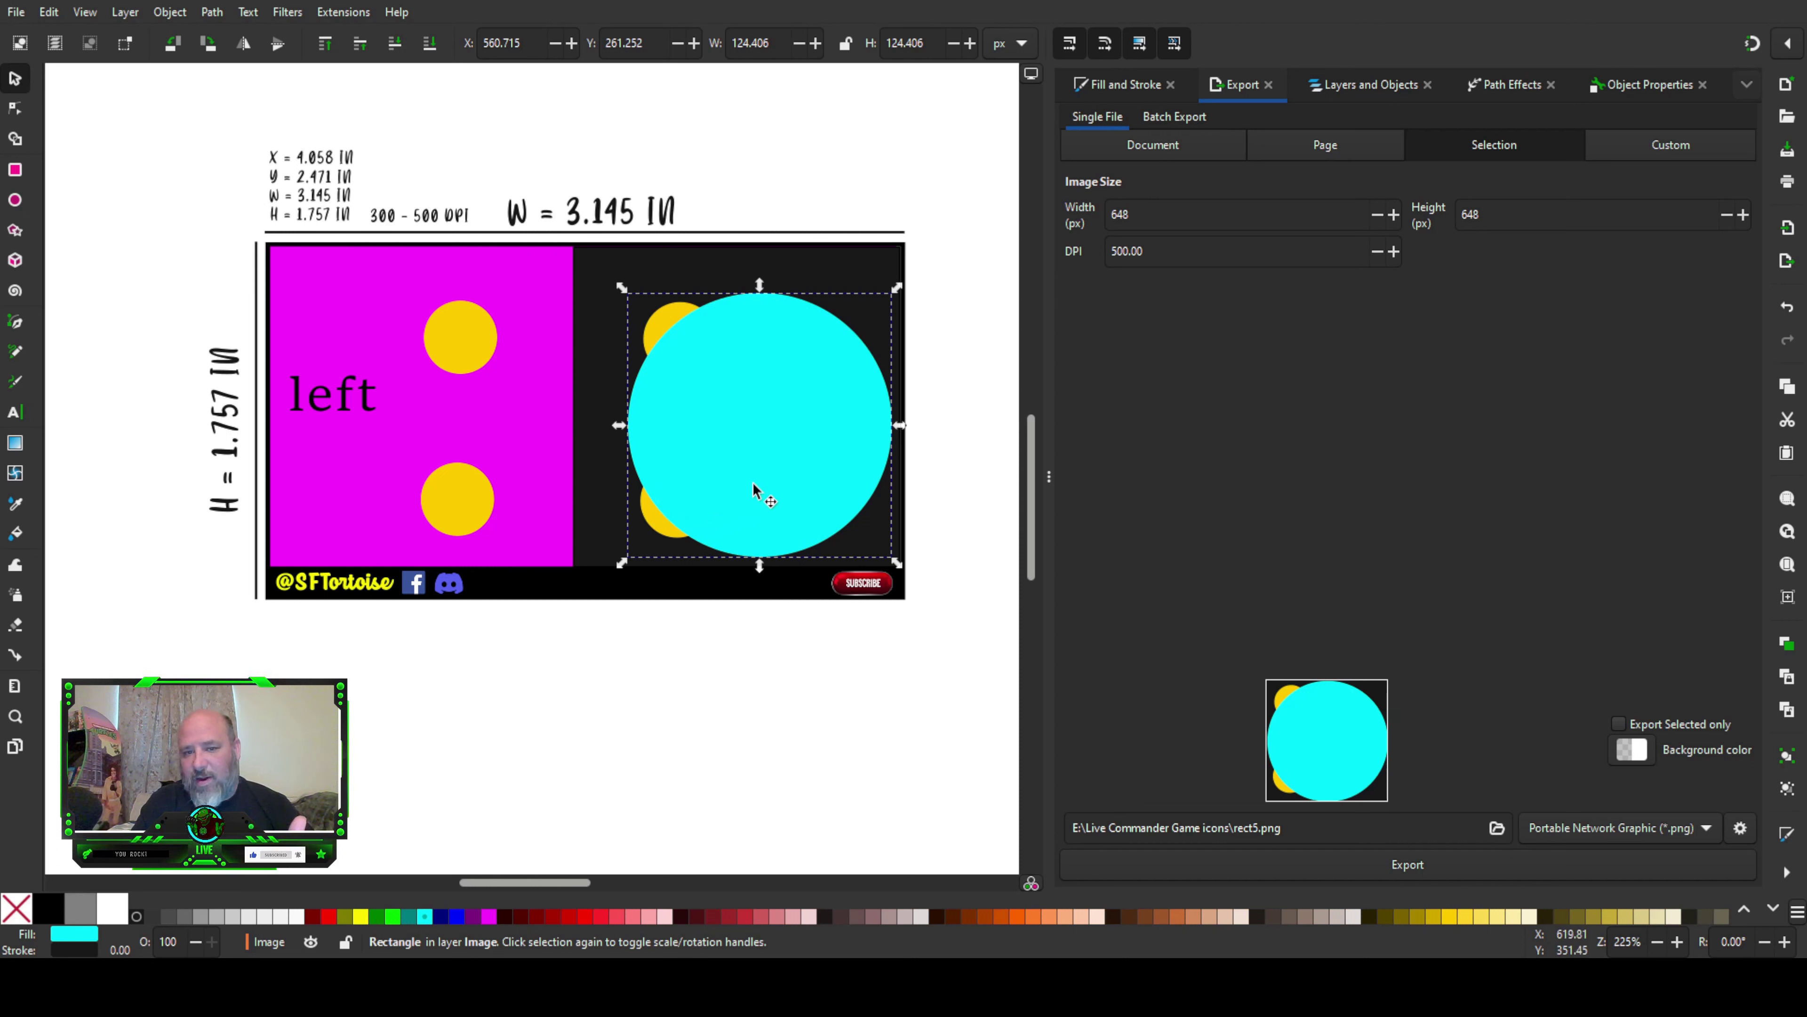
pyautogui.moveTo(763, 481); pyautogui.dragTo(769, 479)
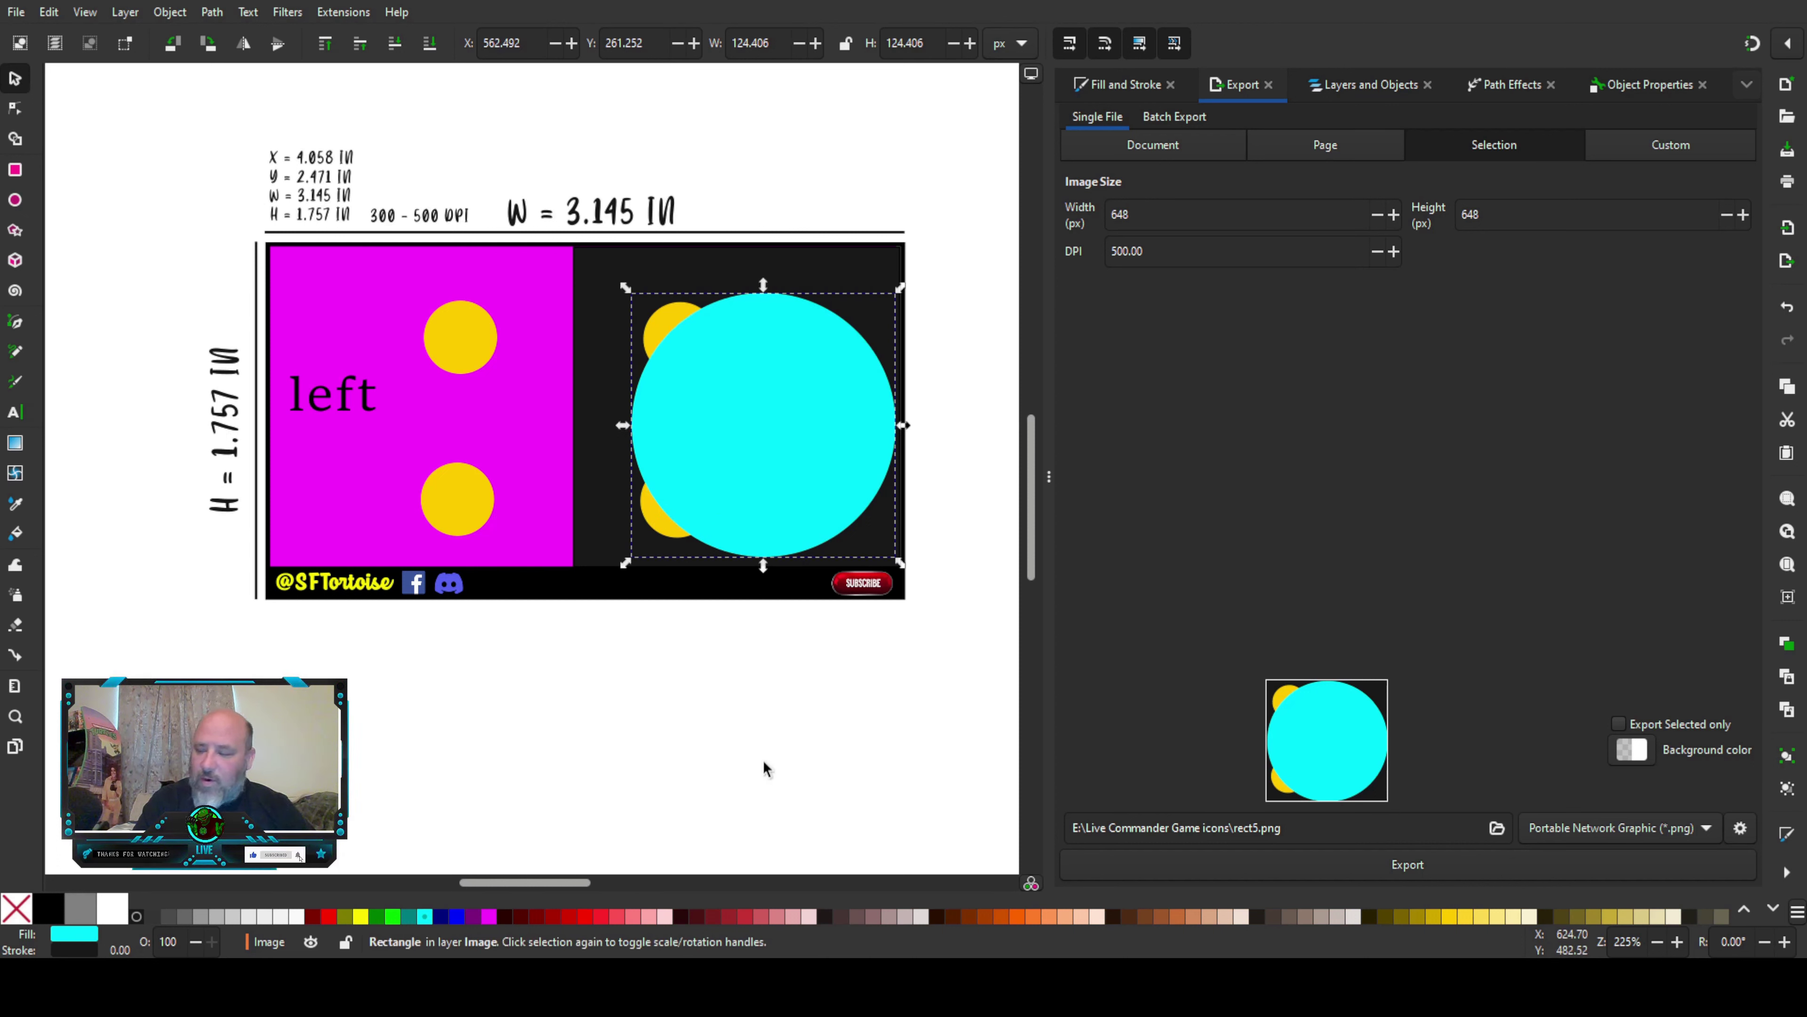
pyautogui.moveTo(761, 477); pyautogui.dragTo(397, 471)
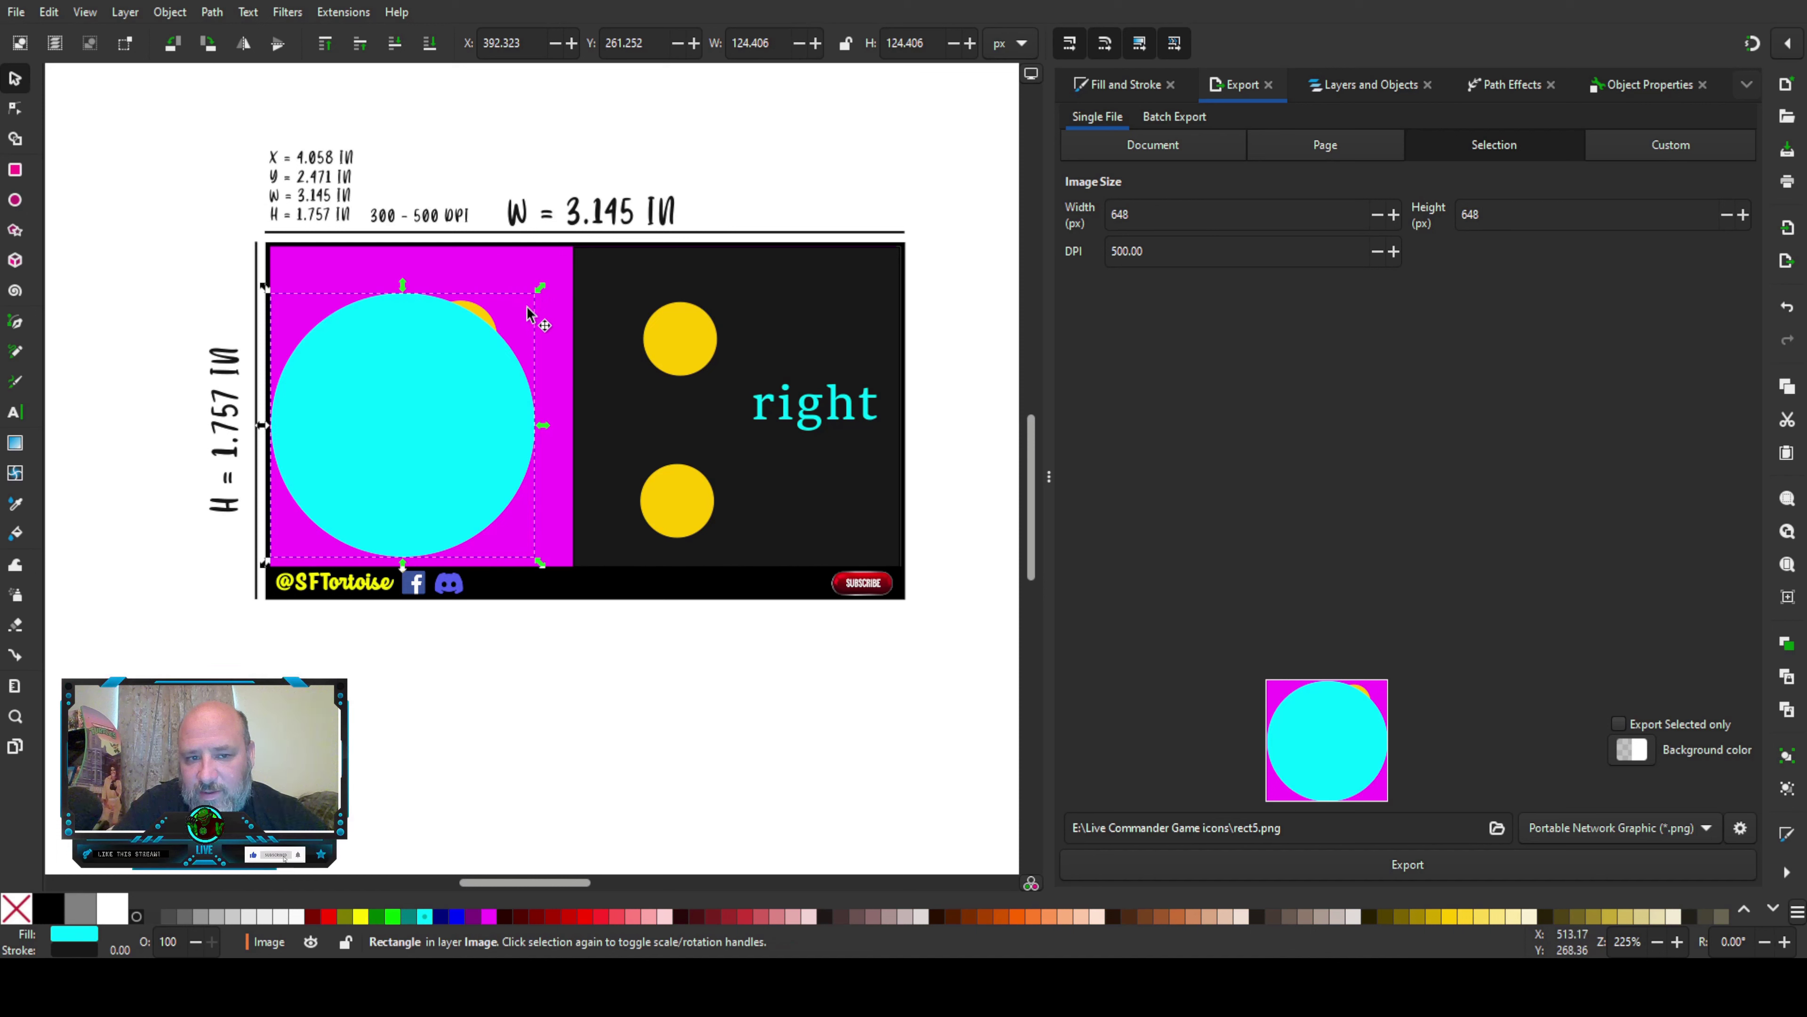
pyautogui.press('Delete')
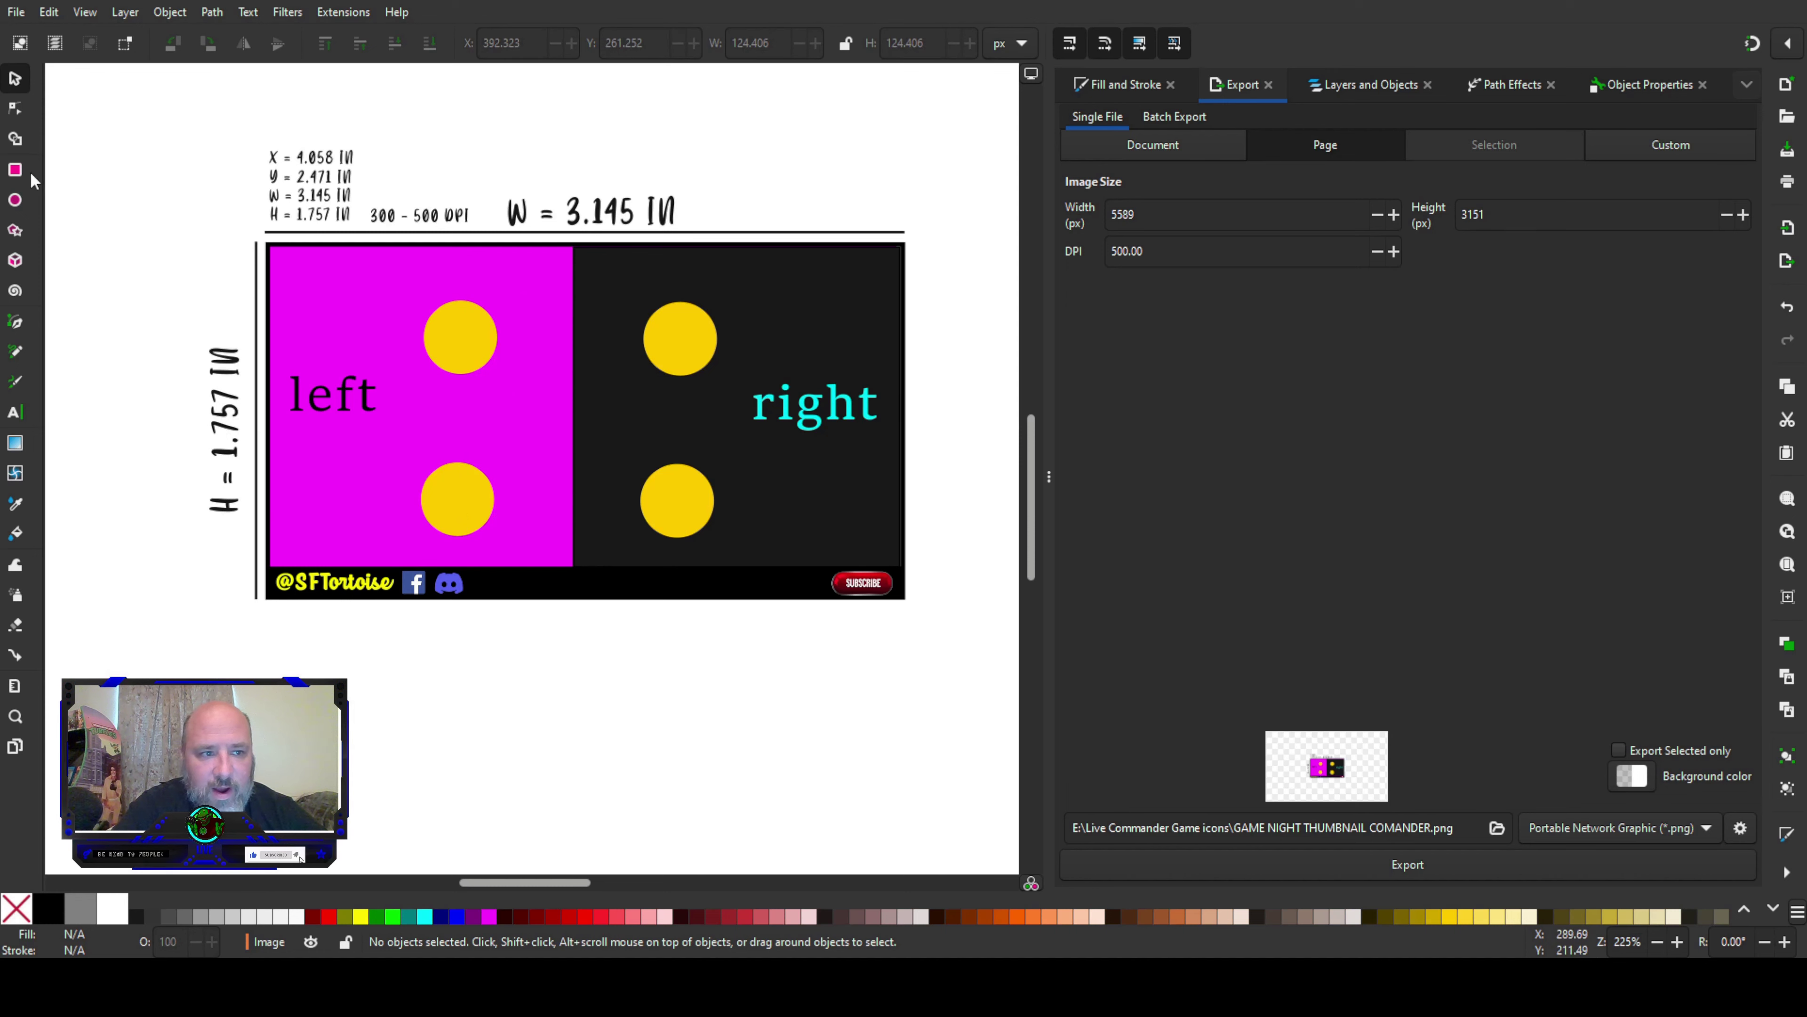
# Step: Draw a cyan square about 116 px wide over the centre of the thumbnail and widen it to about 141 px
pyautogui.click(13, 173)
pyautogui.moveTo(425, 304); pyautogui.dragTo(643, 486)
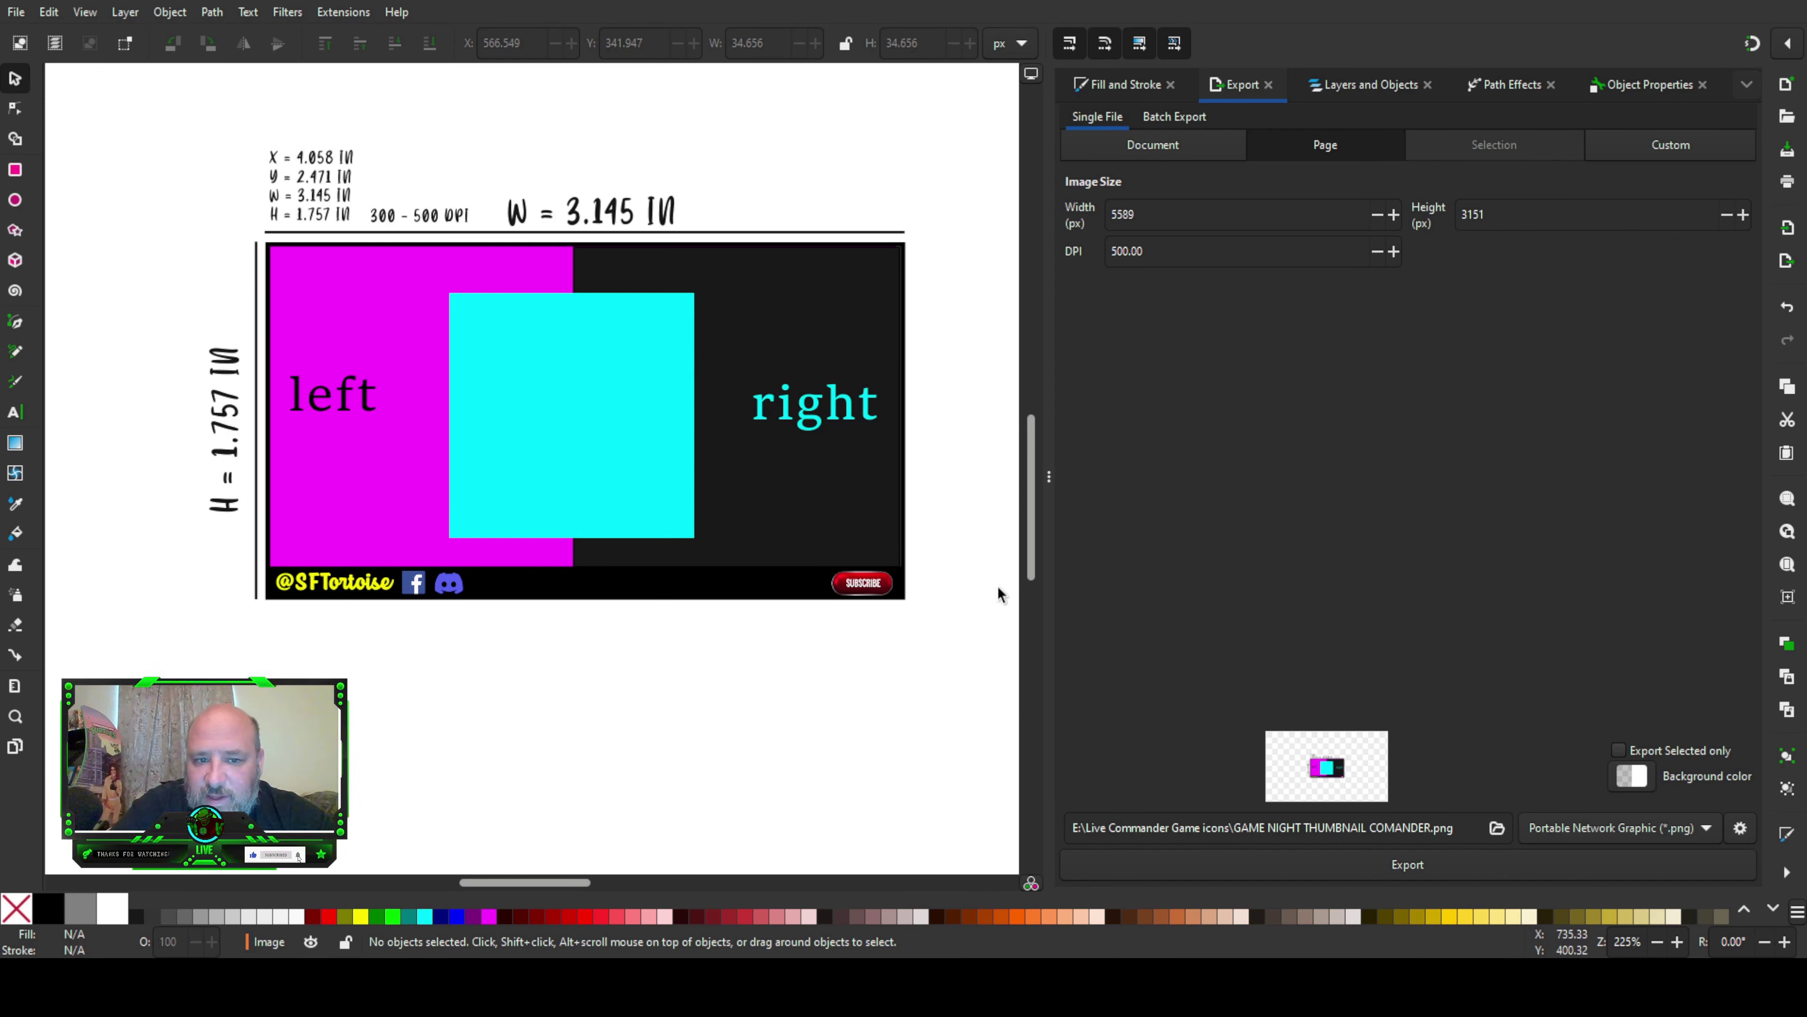
pyautogui.click(539, 387)
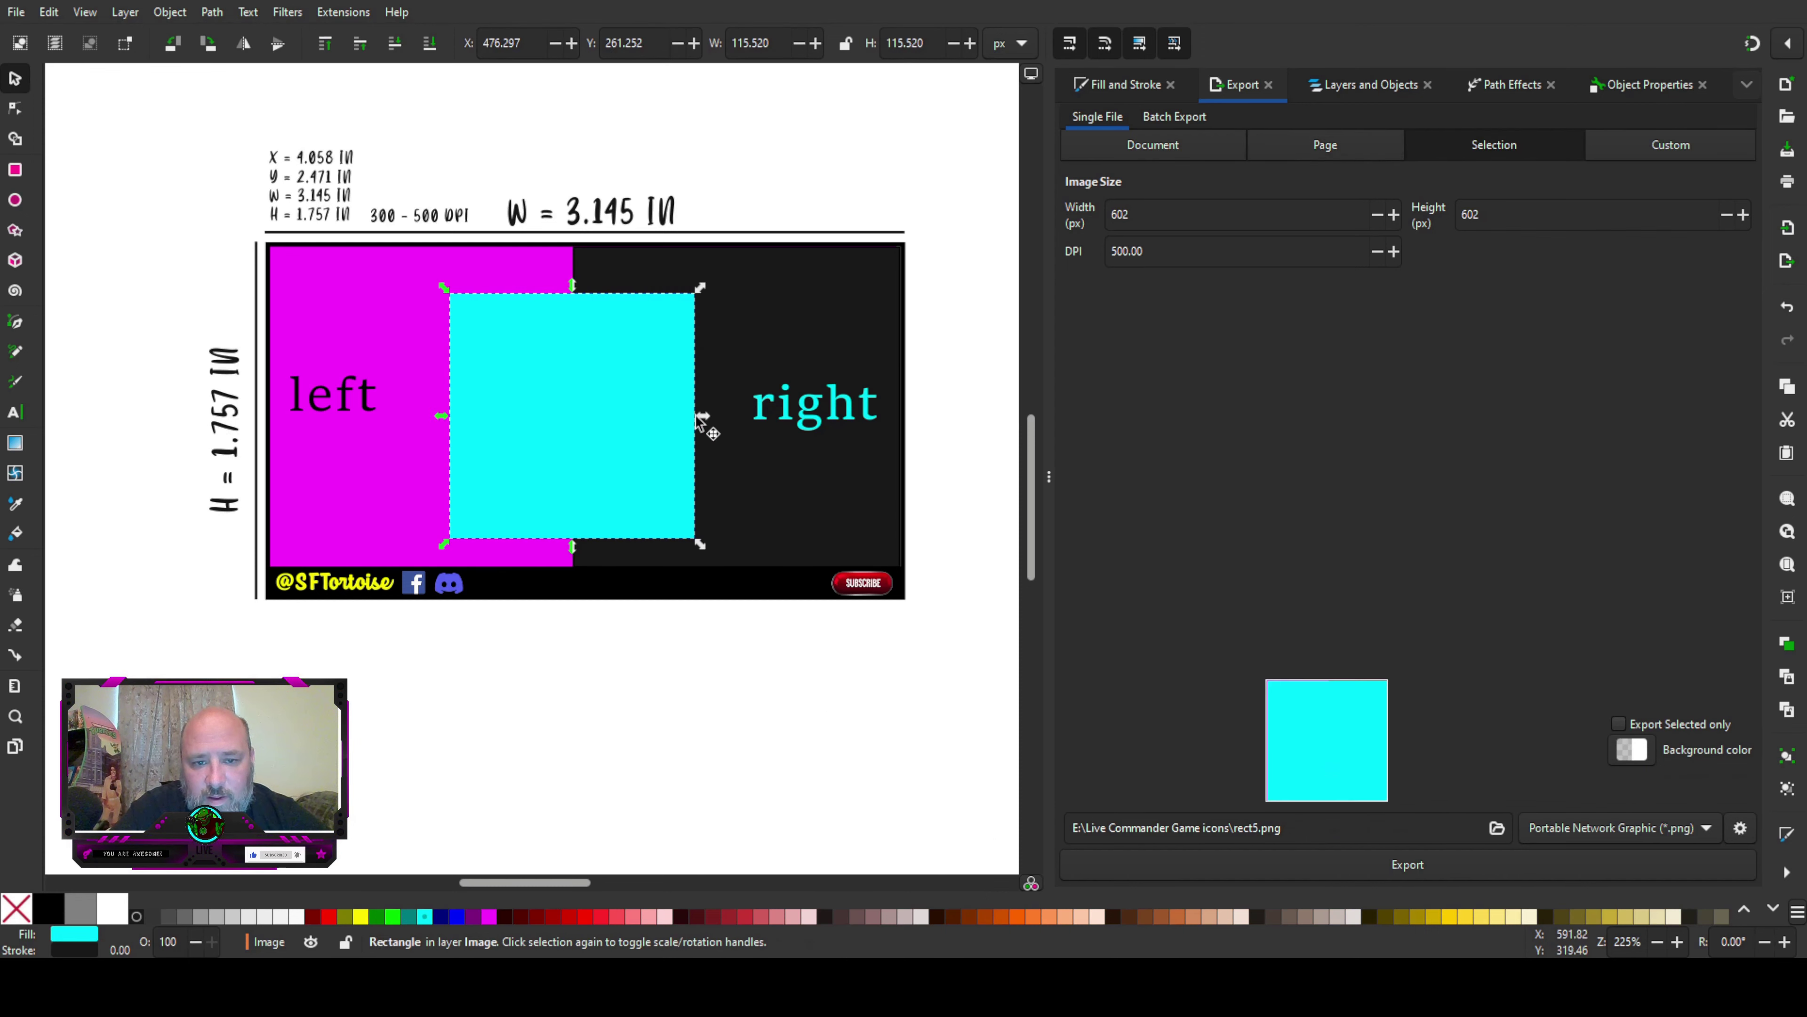
pyautogui.moveTo(704, 415); pyautogui.dragTo(733, 416)
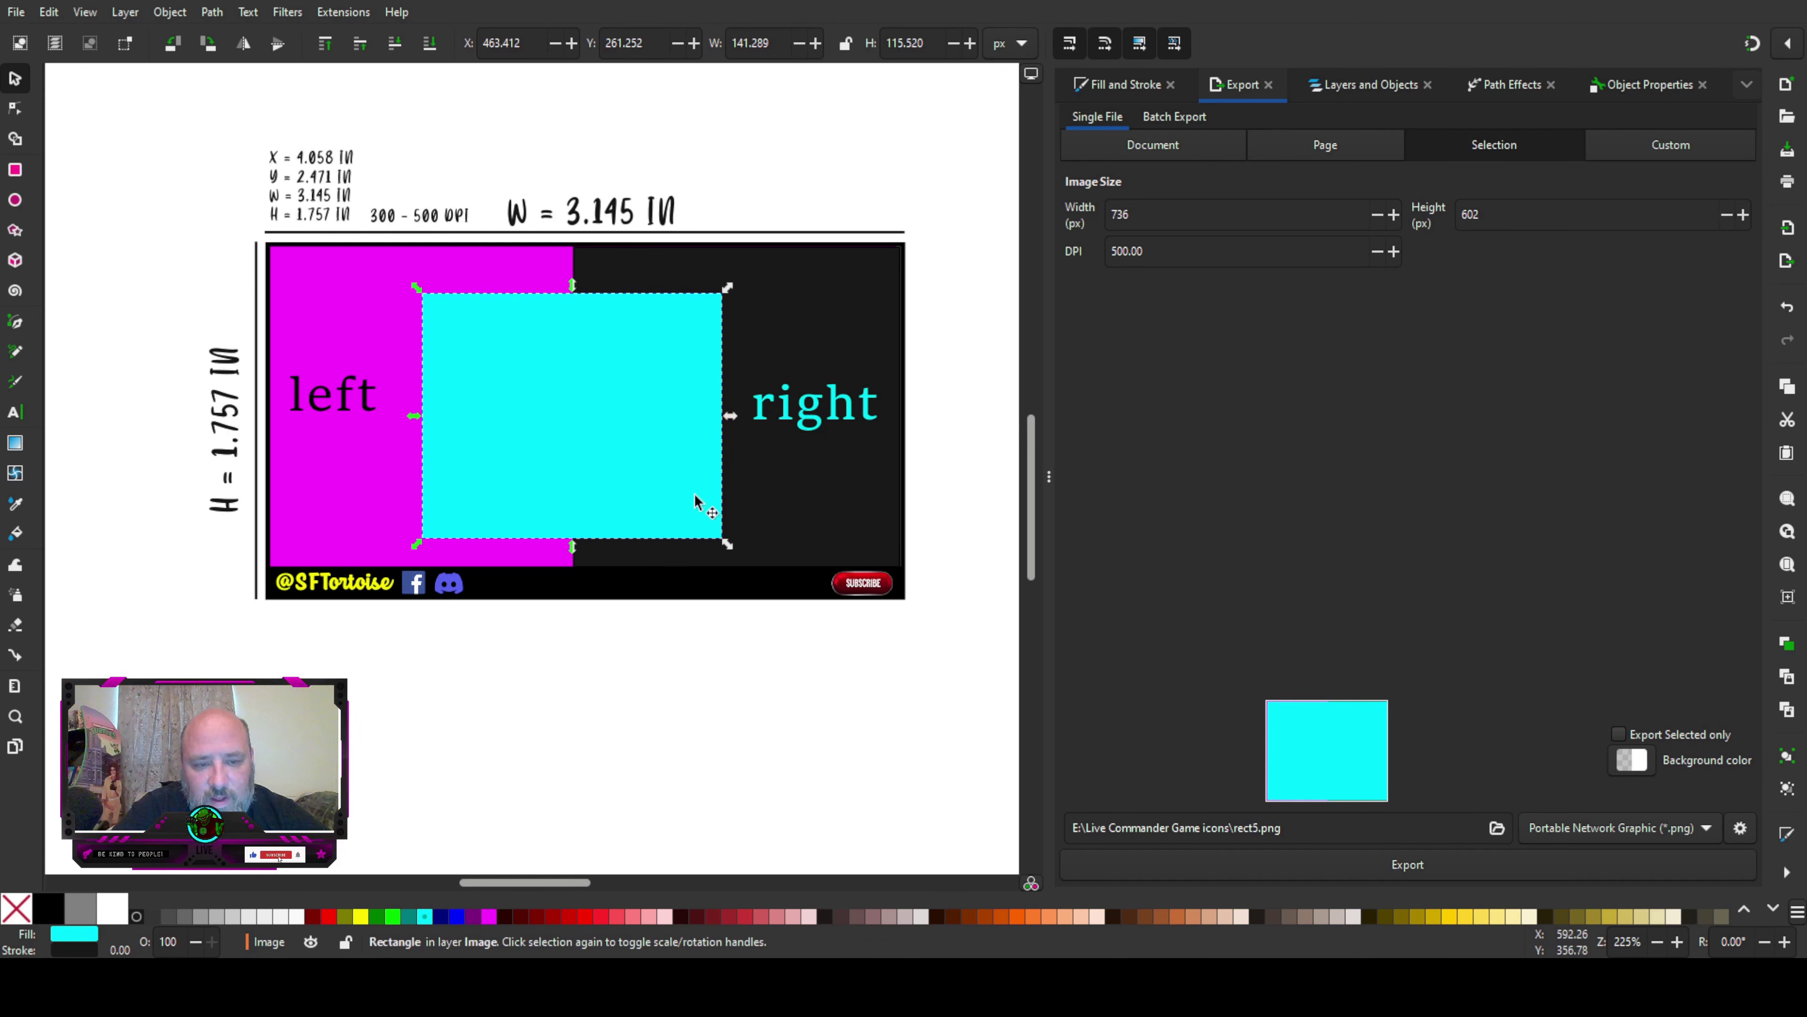
pyautogui.click(638, 666)
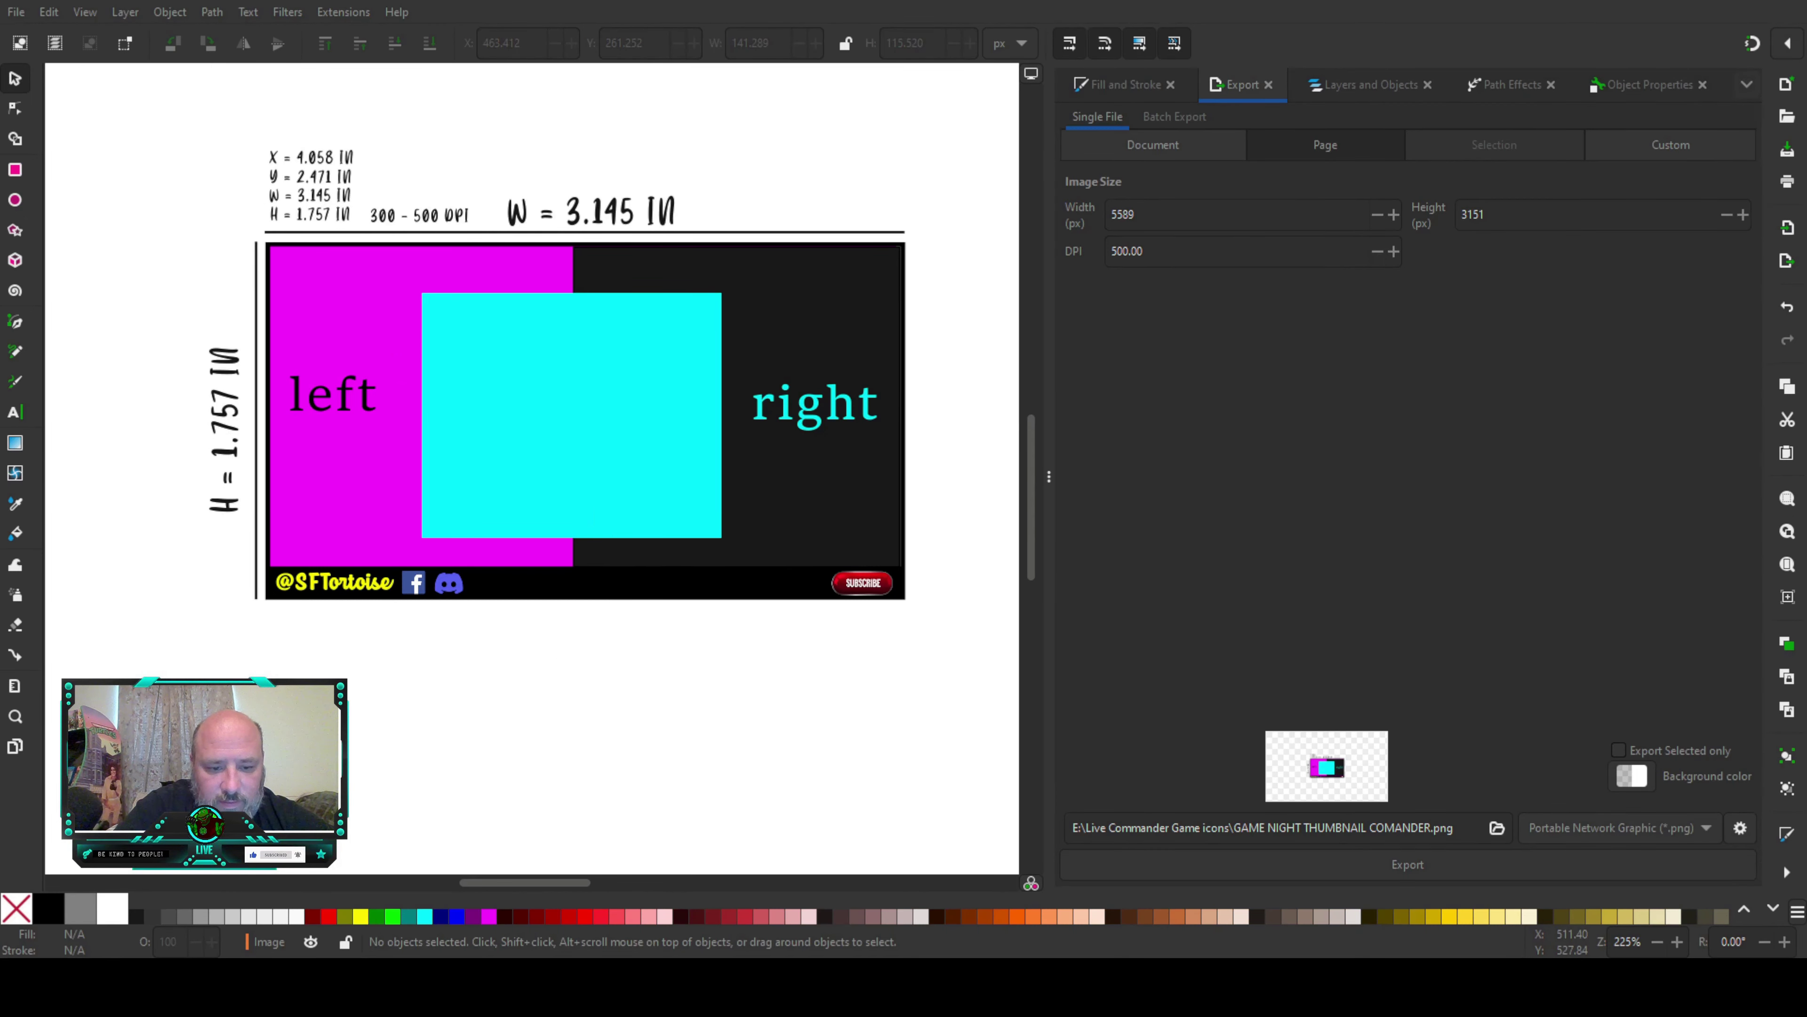
# Step: Paste the 726 Cube Edit example thumbnail into the frame and delete the cyan rectangle covering it
pyautogui.hotkey('ctrl', 'v')
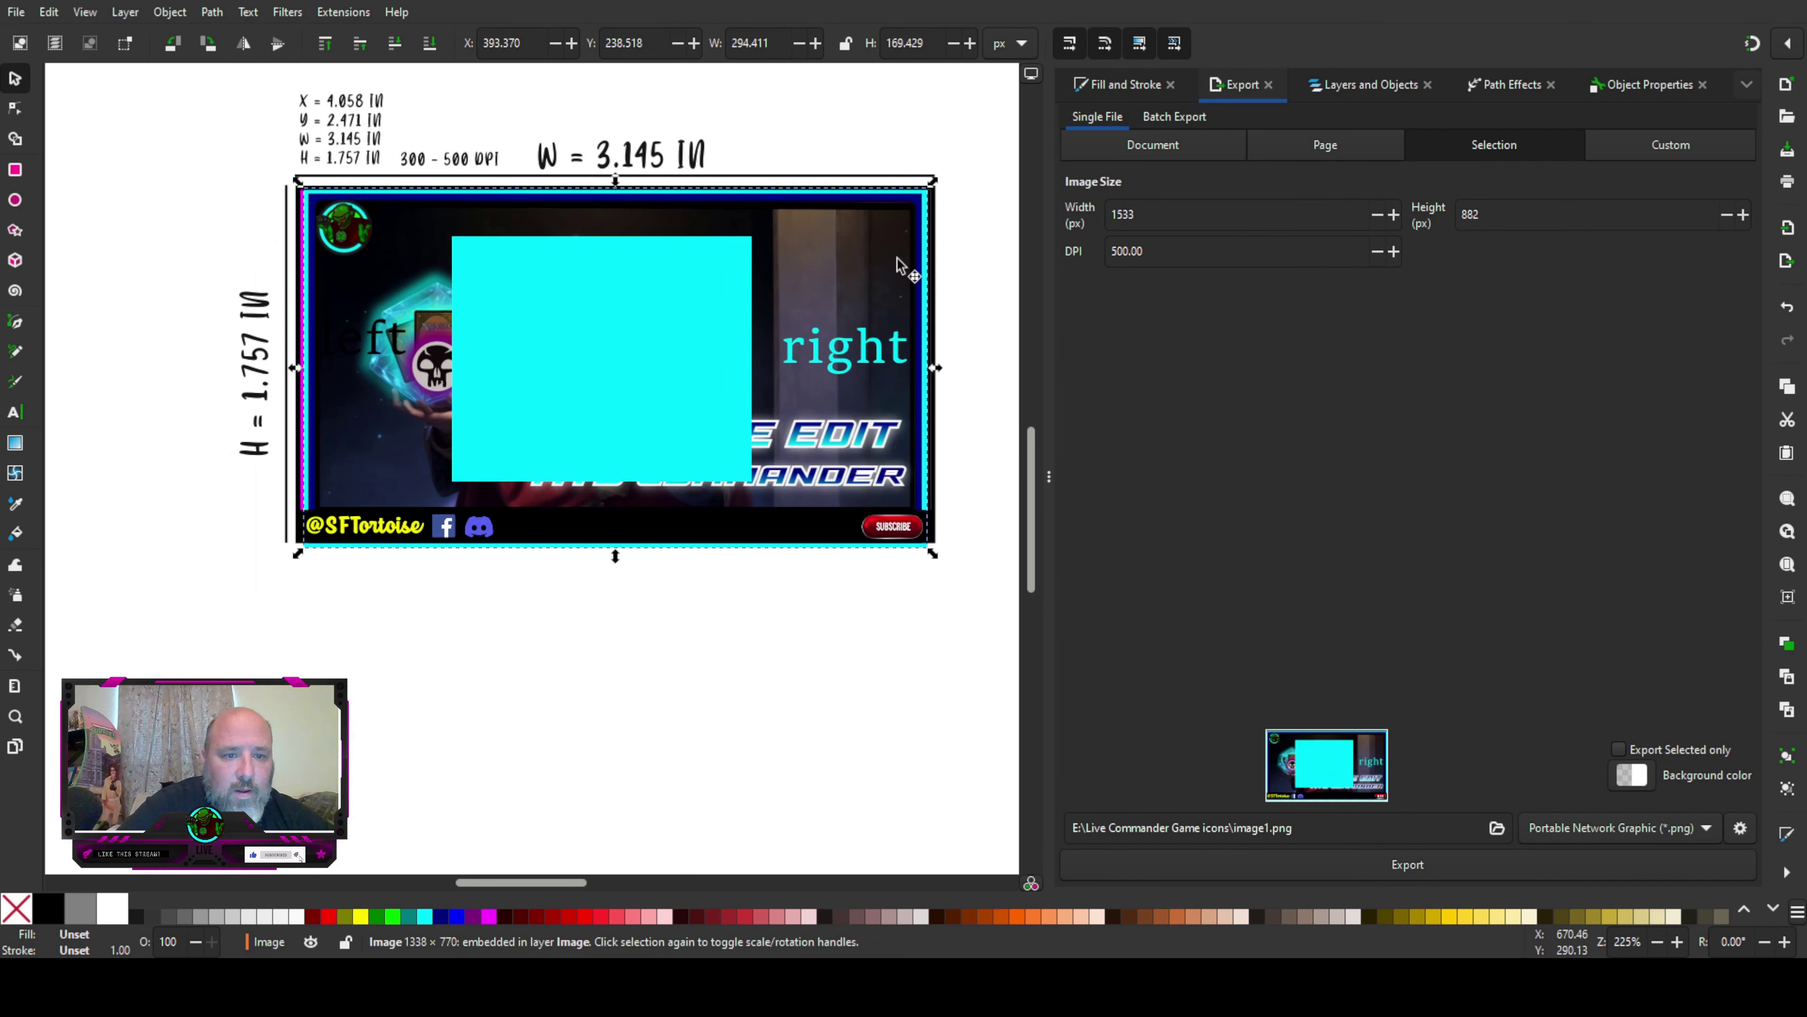
pyautogui.click(796, 604)
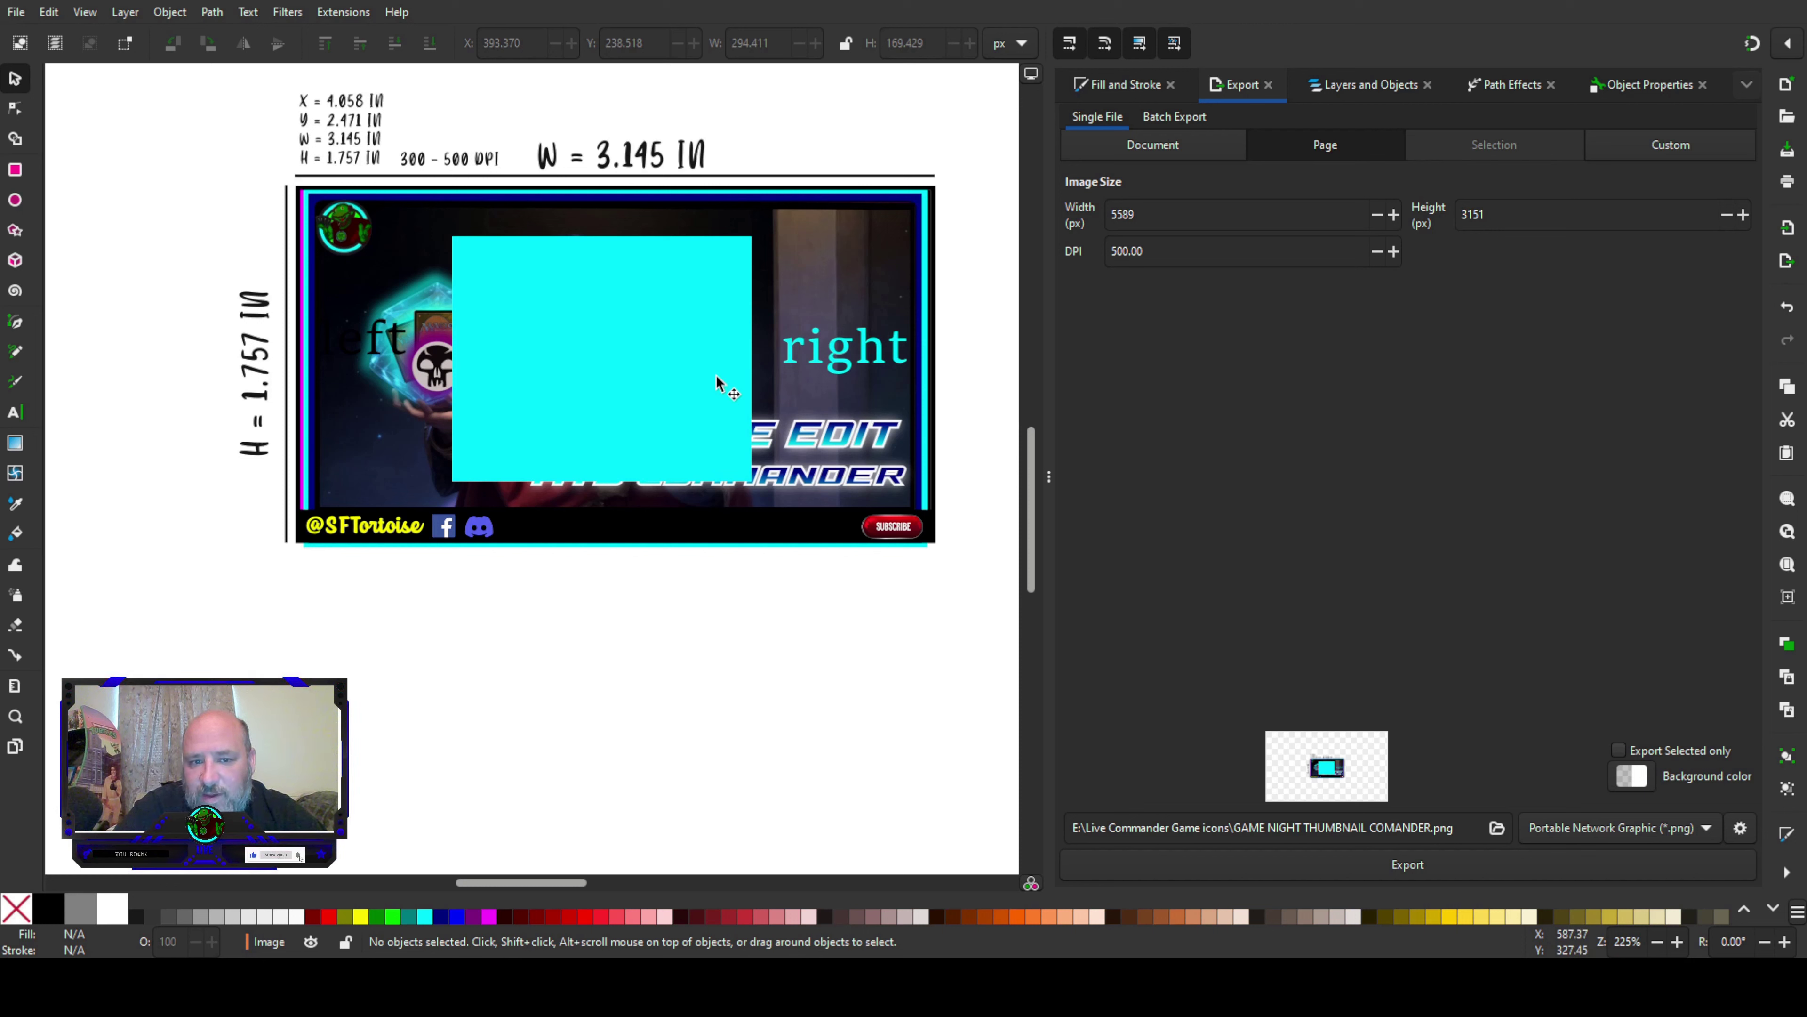
pyautogui.click(596, 398)
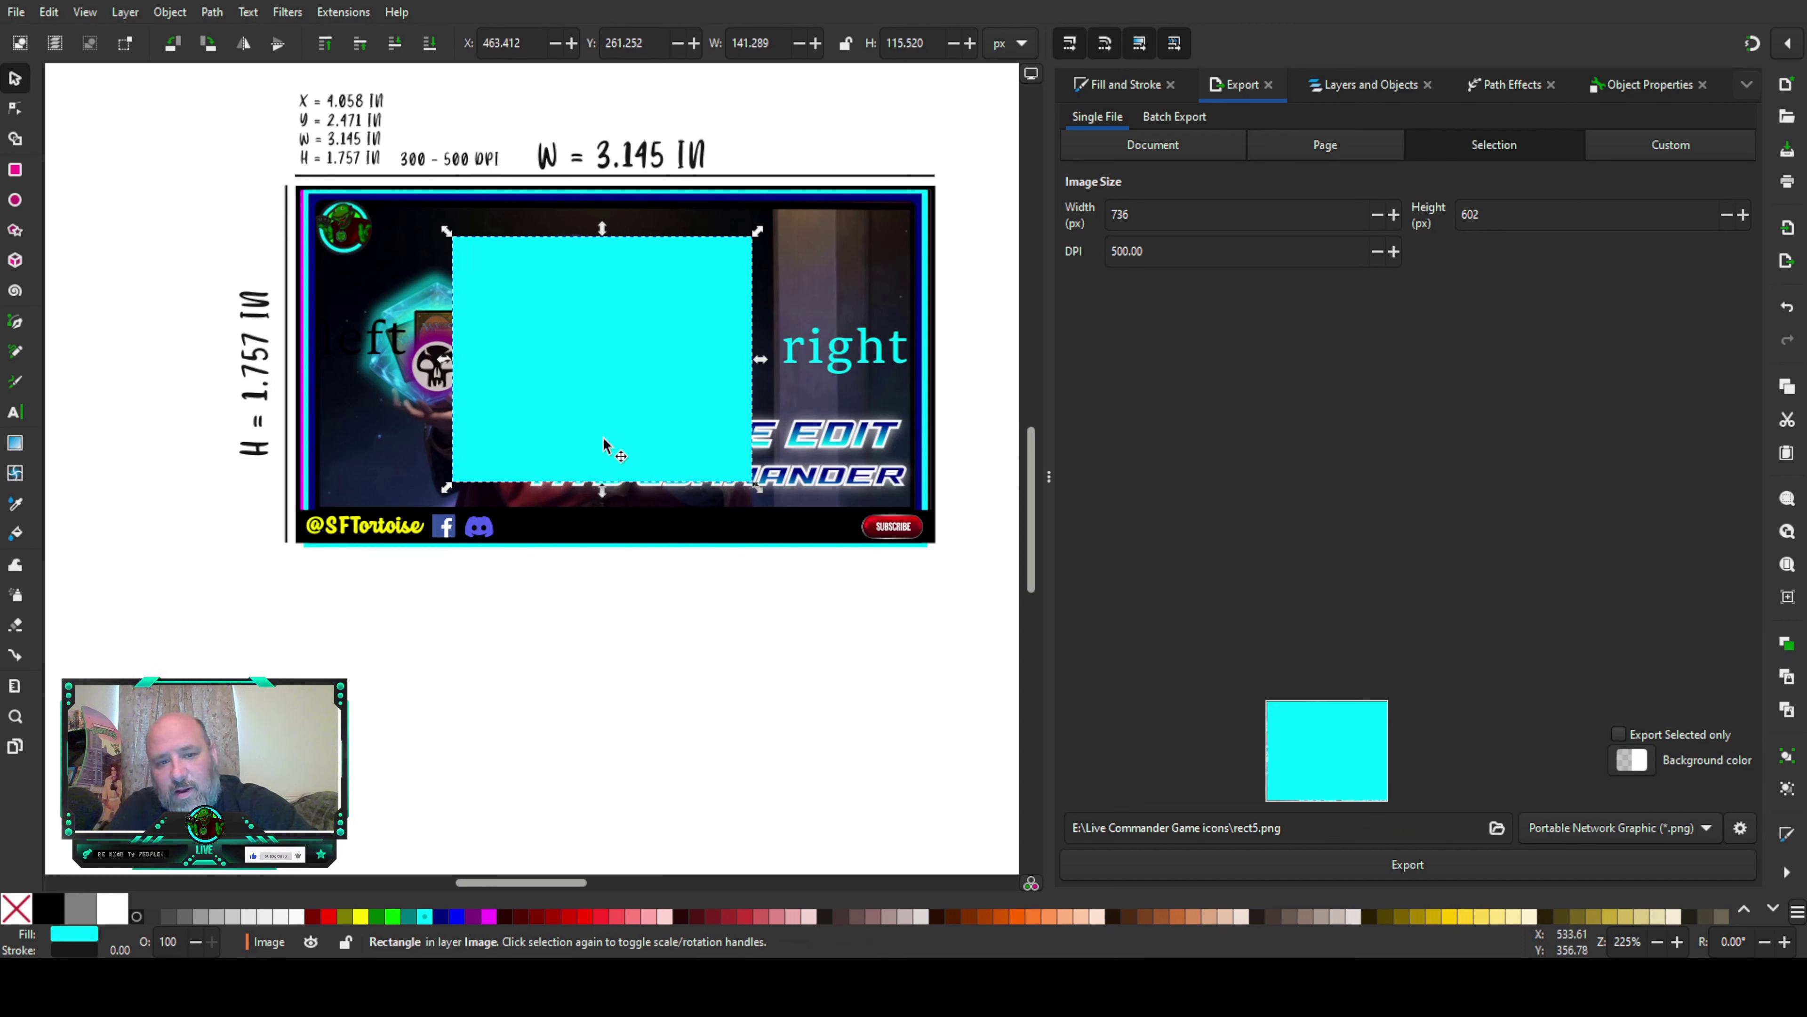
pyautogui.press('Delete')
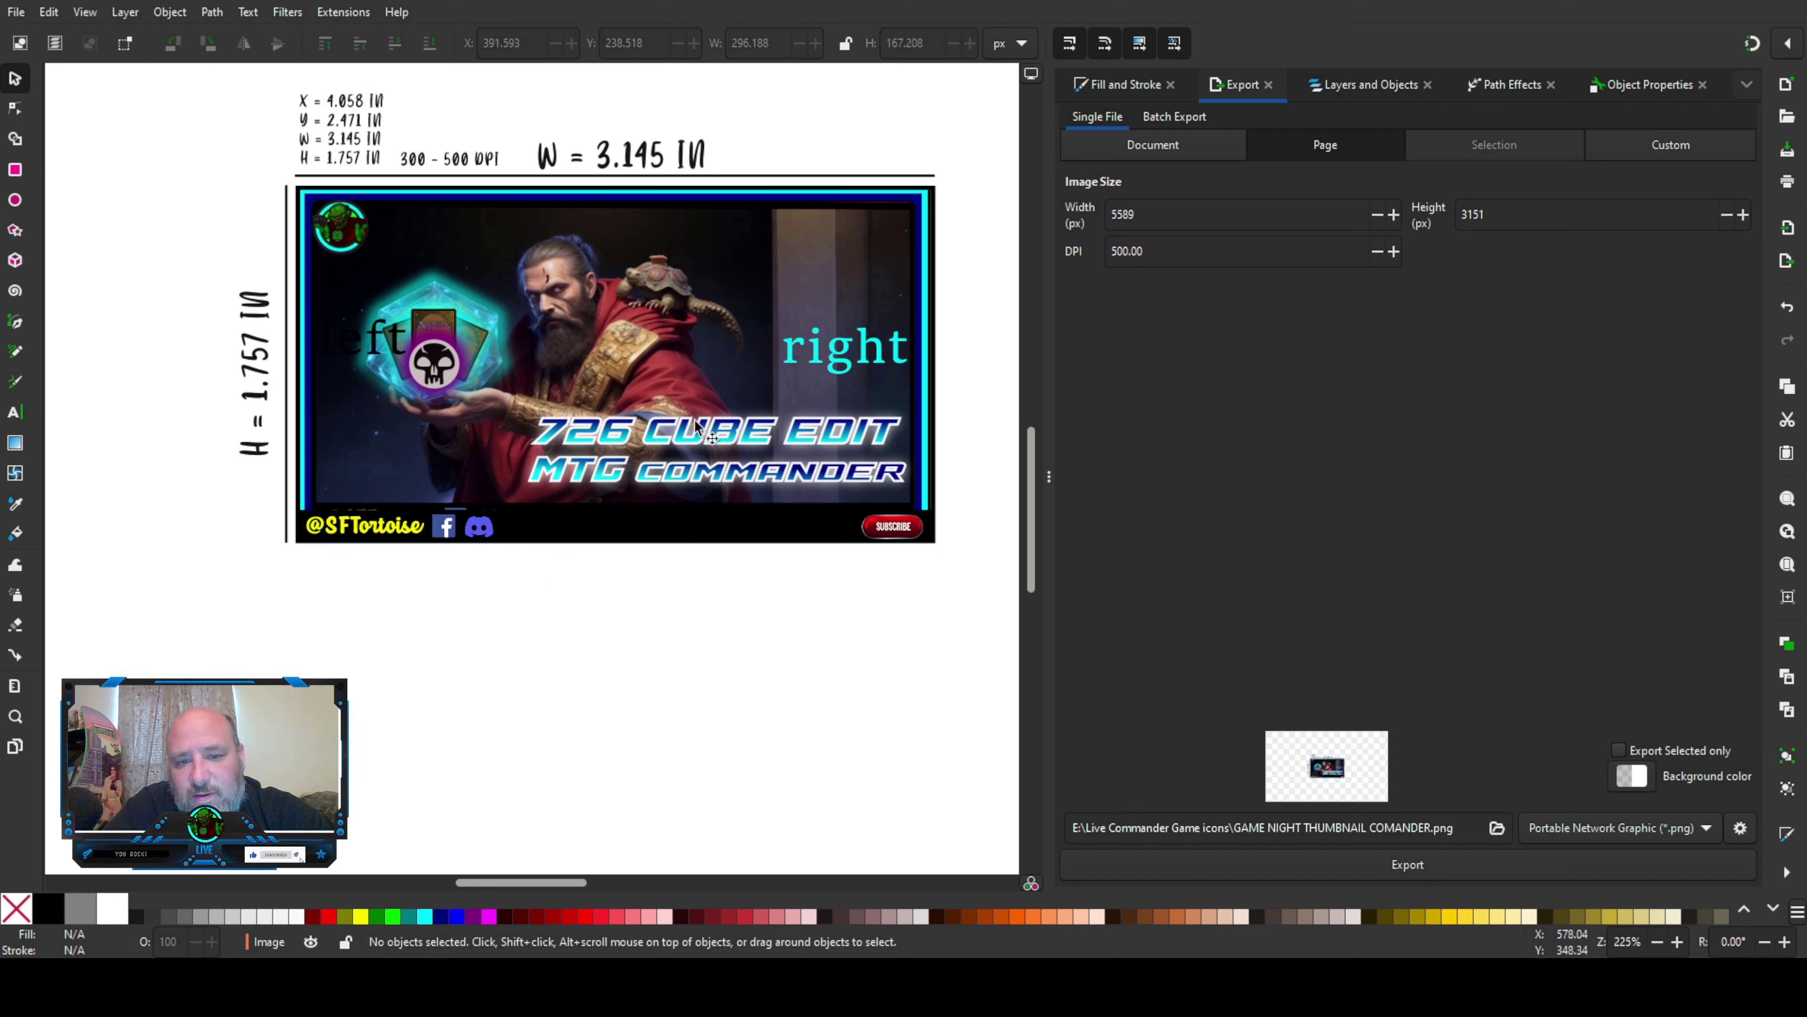
# Step: Delete the "left" and "right" labels from the example thumbnail
pyautogui.click(344, 350)
pyautogui.press('Delete')
pyautogui.click(844, 350)
pyautogui.press('Delete')
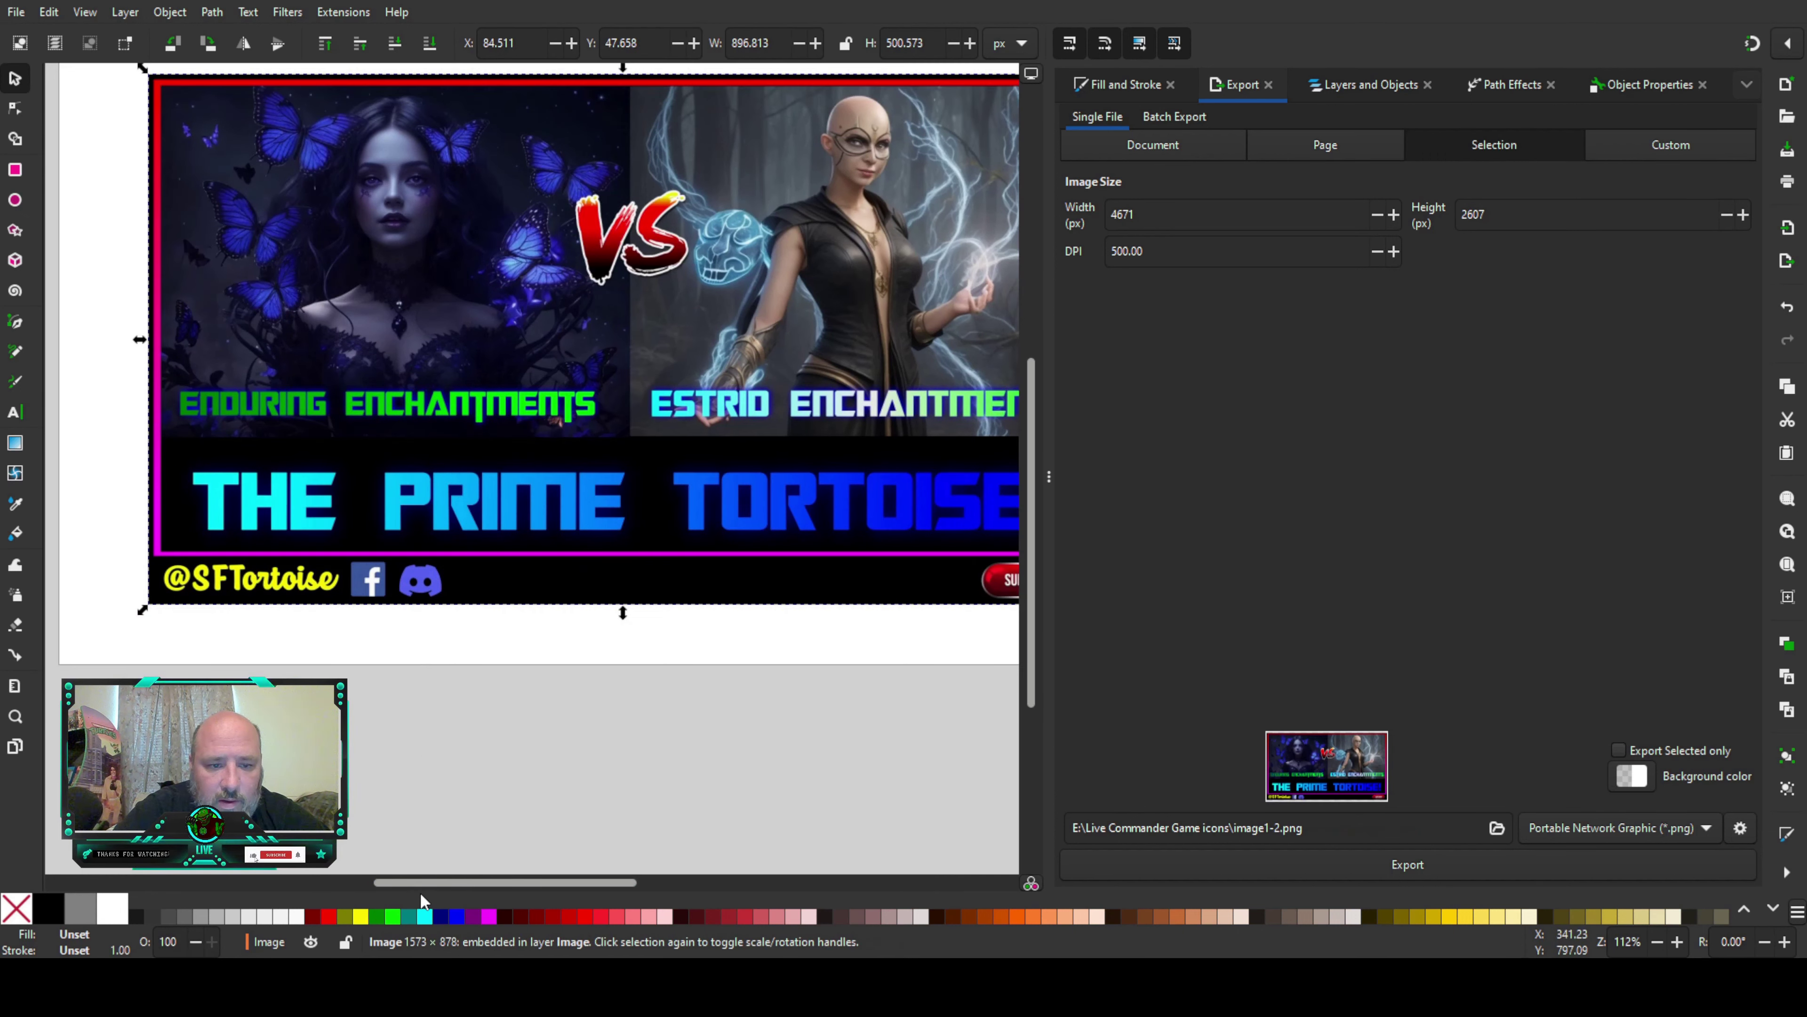
# Step: Examine the example thumbnails, including the Game Night design's title text, card image and bottom banner, up close and at reduced size
pyautogui.moveTo(427, 881); pyautogui.dragTo(469, 844)
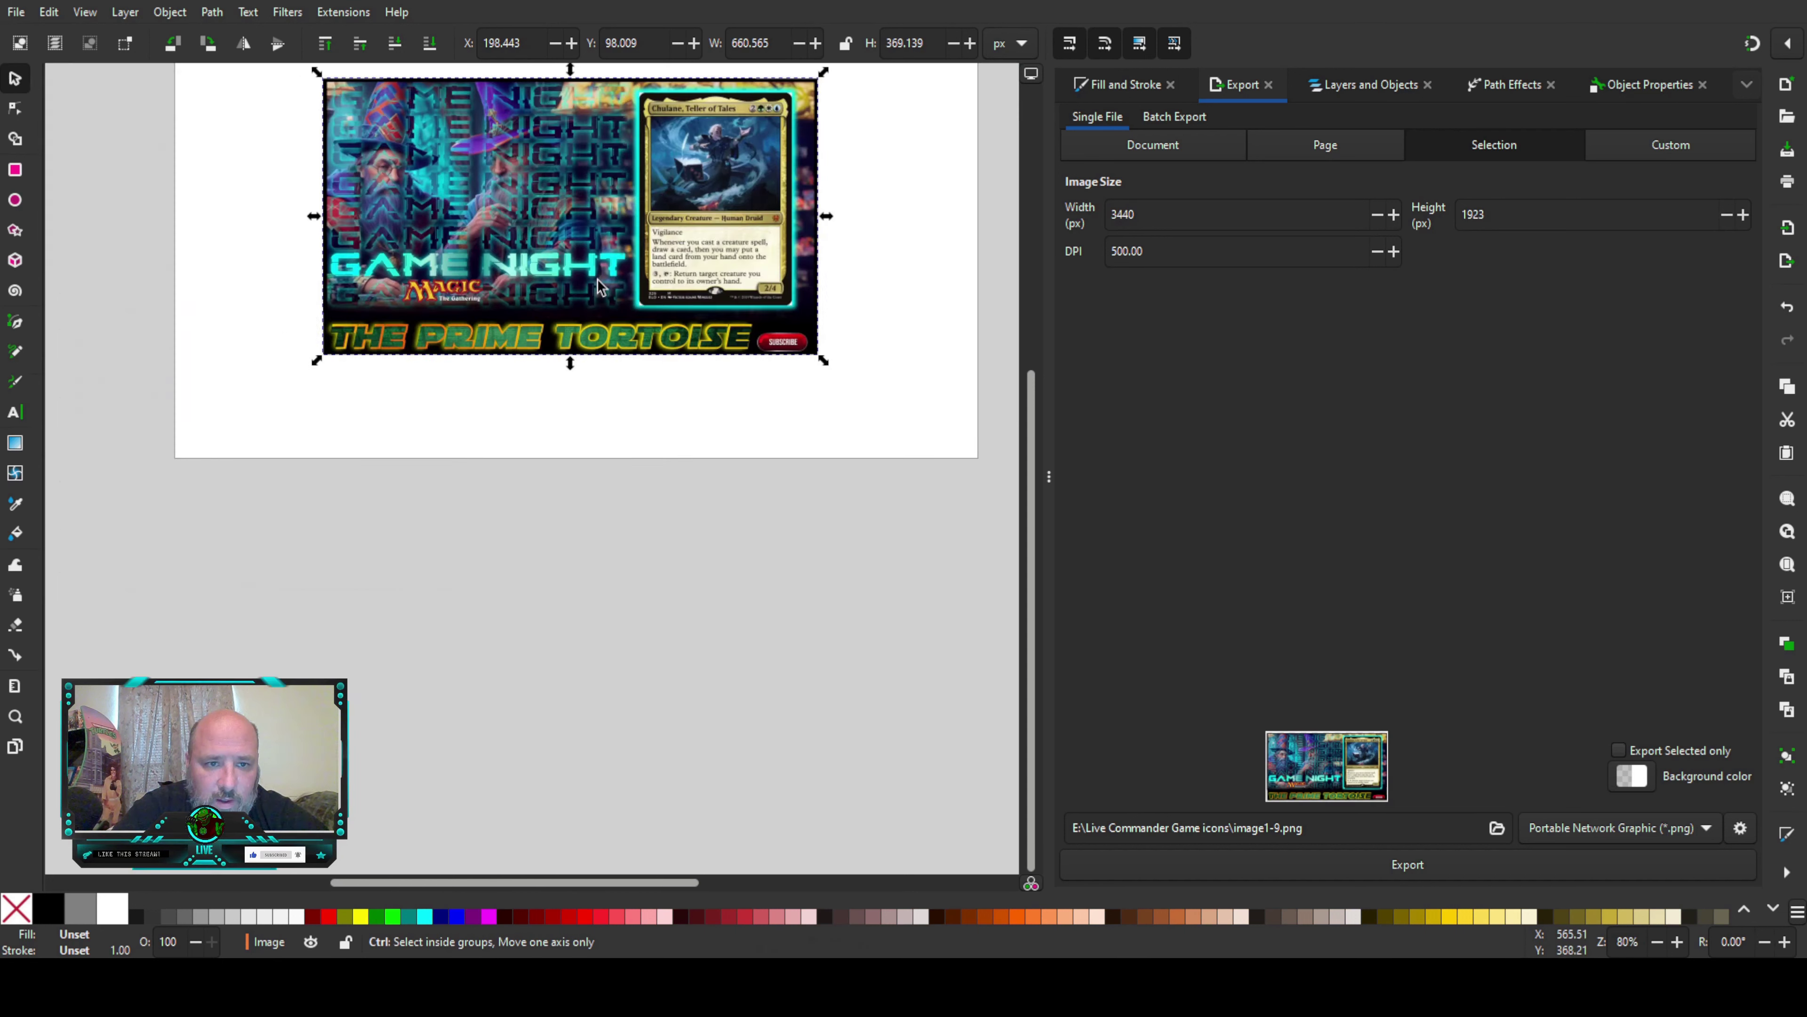
pyautogui.scroll(1, 573, 311)
pyautogui.scroll(5, 574, 311)
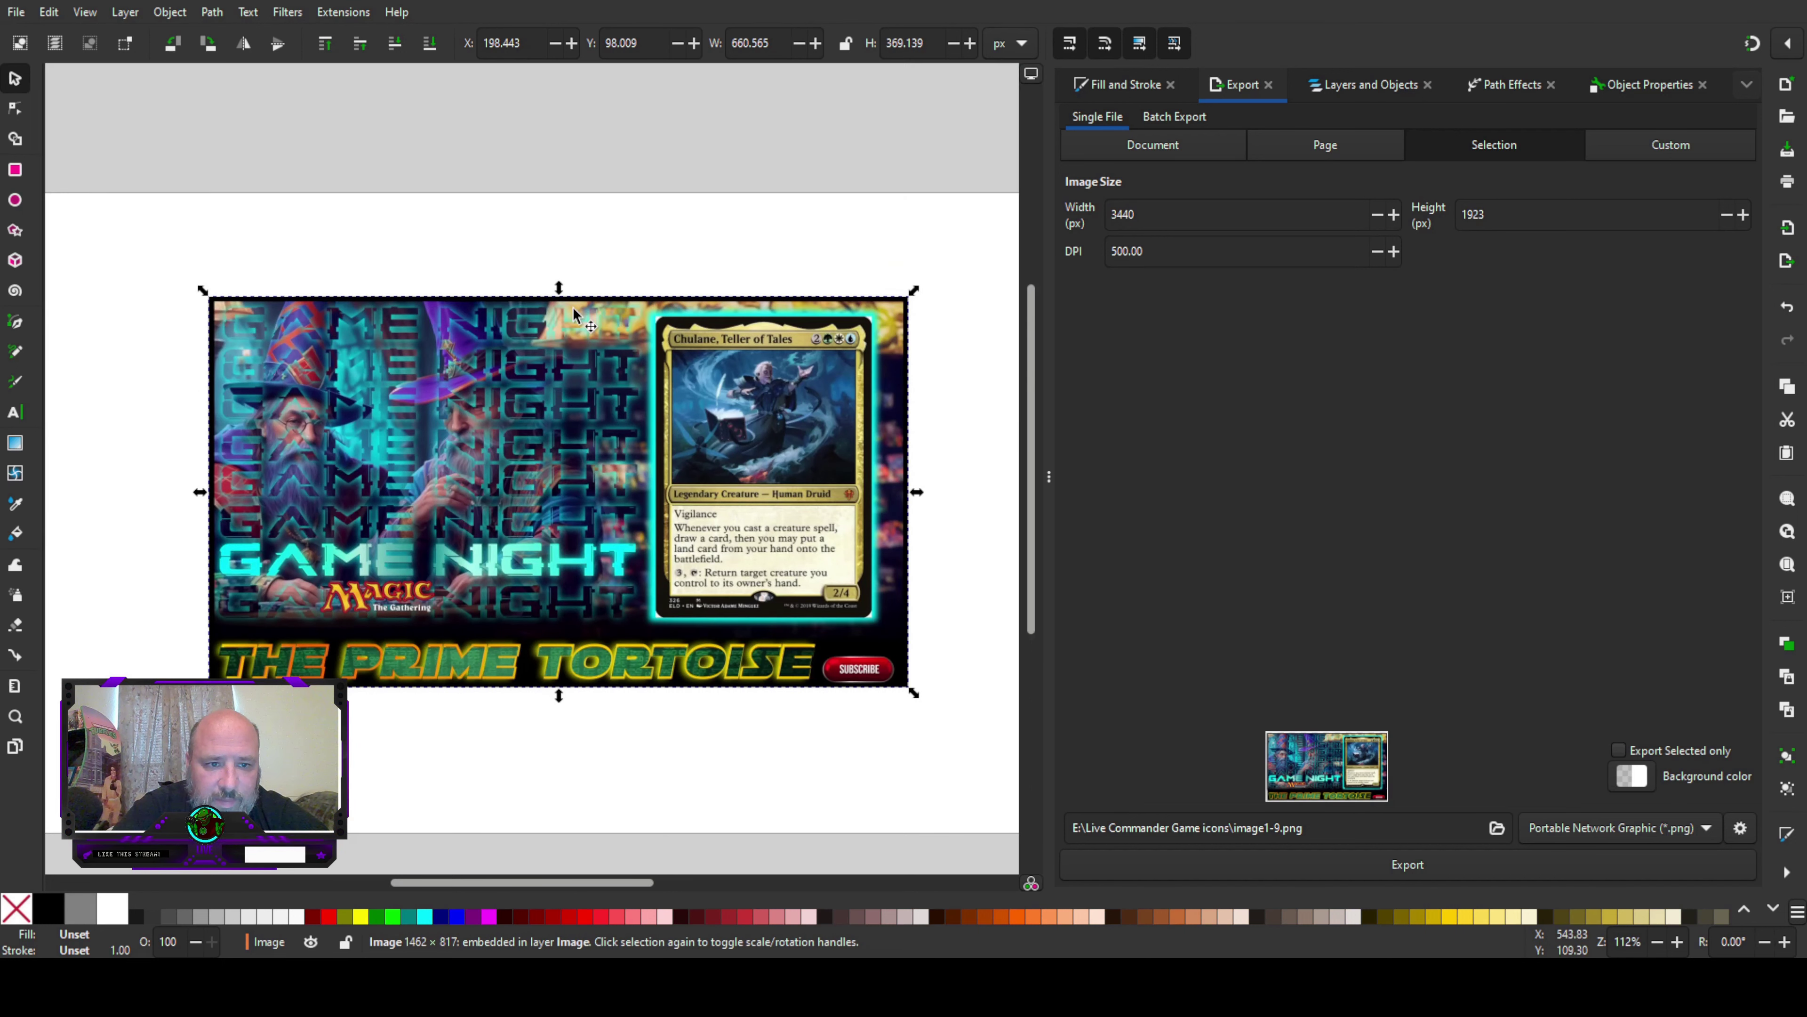
pyautogui.scroll(1, 552, 371)
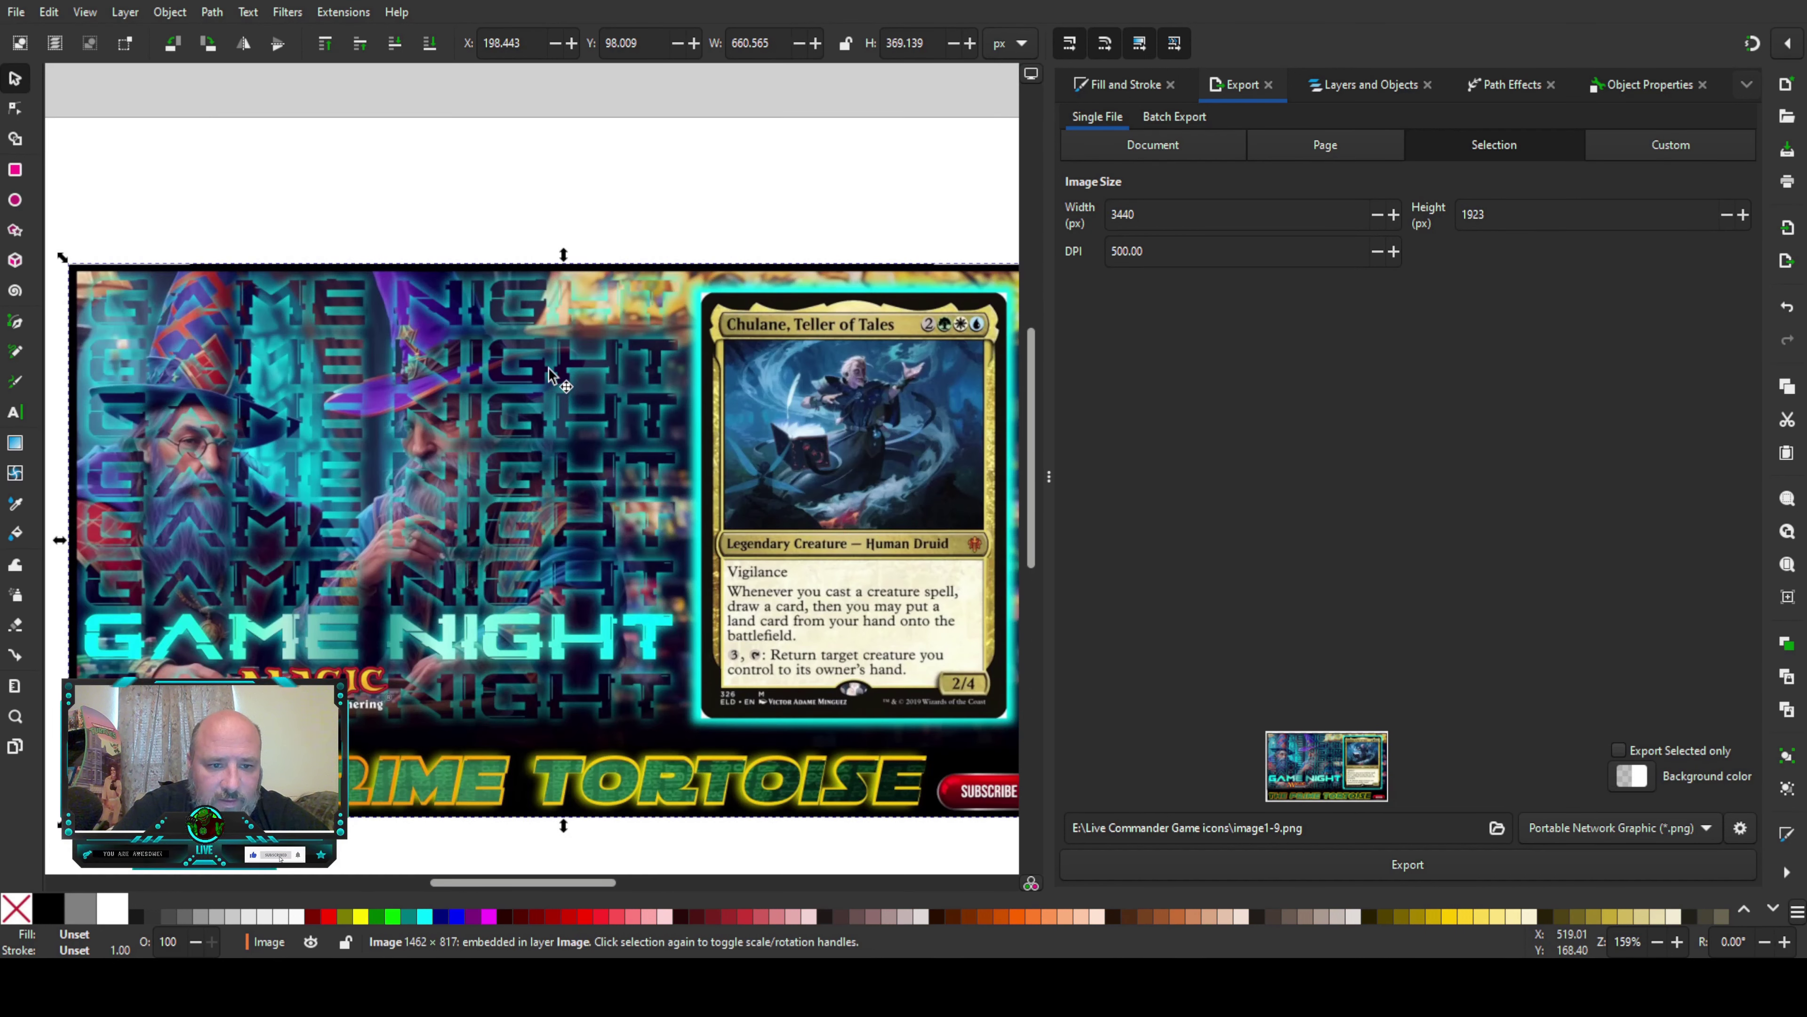
pyautogui.scroll(-3, 548, 370)
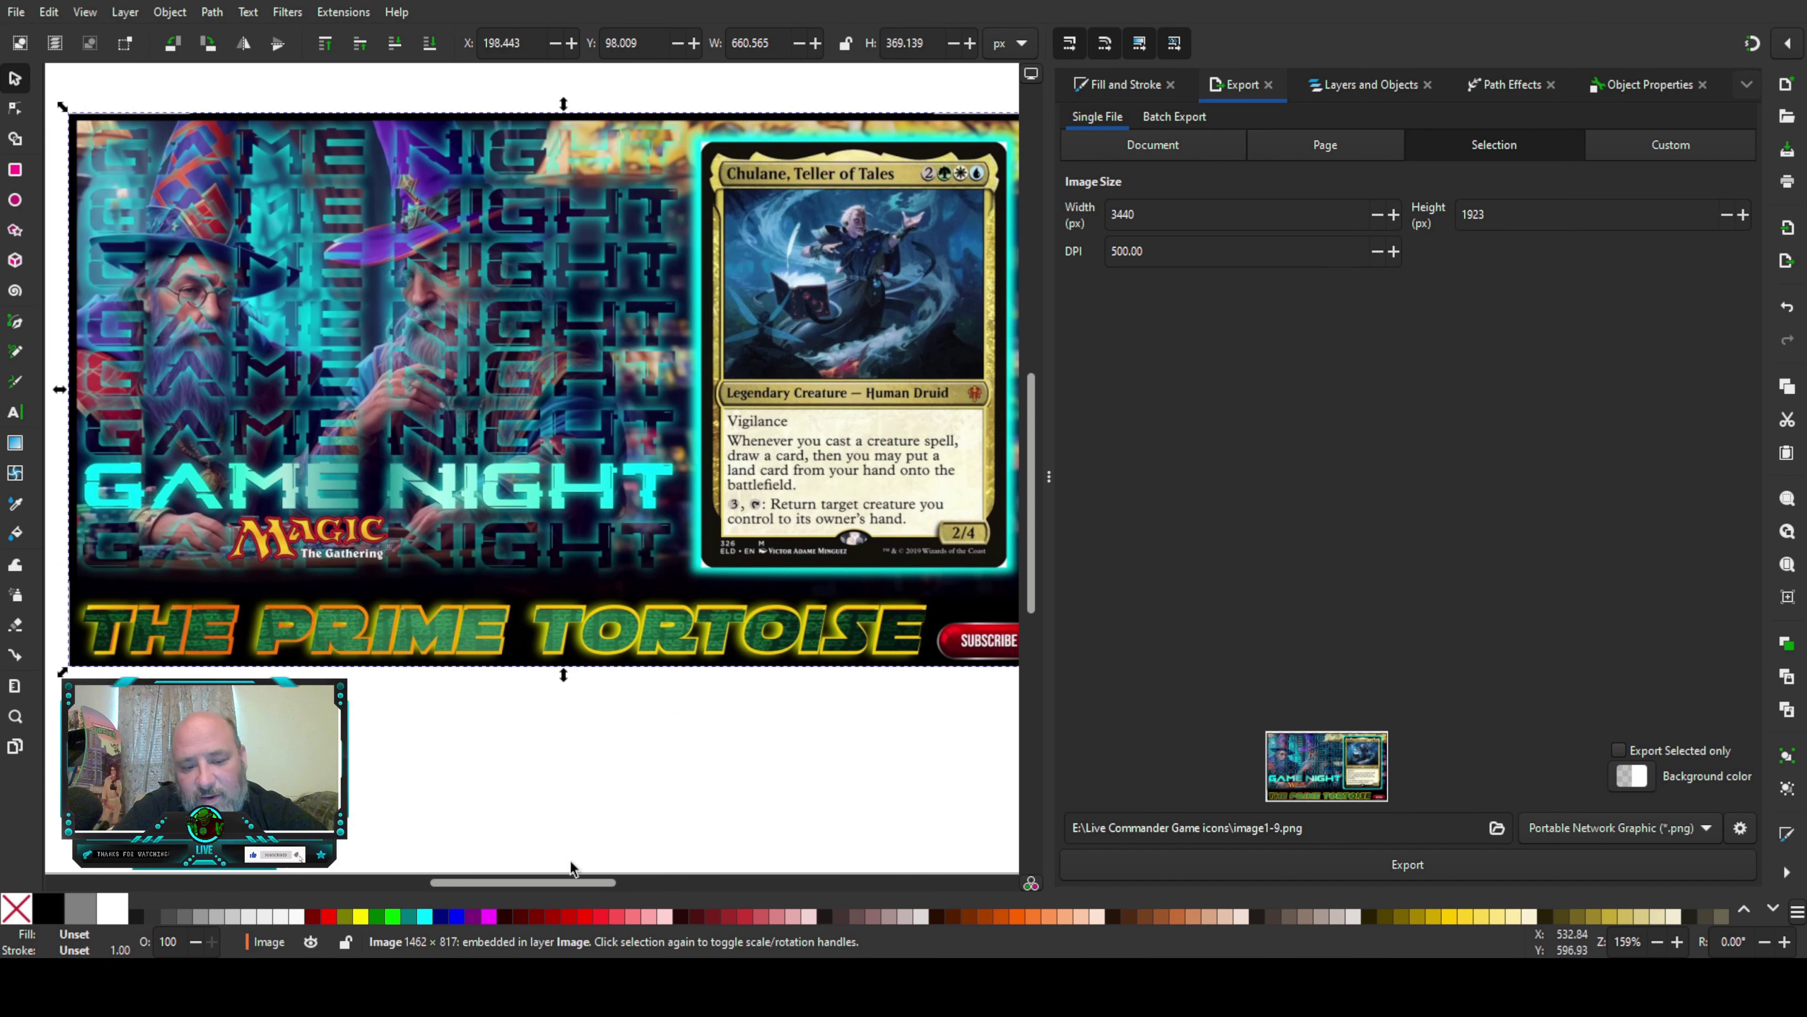
pyautogui.keyDown('ctrl'); pyautogui.scroll(-1, 627, 644); pyautogui.keyUp('ctrl')
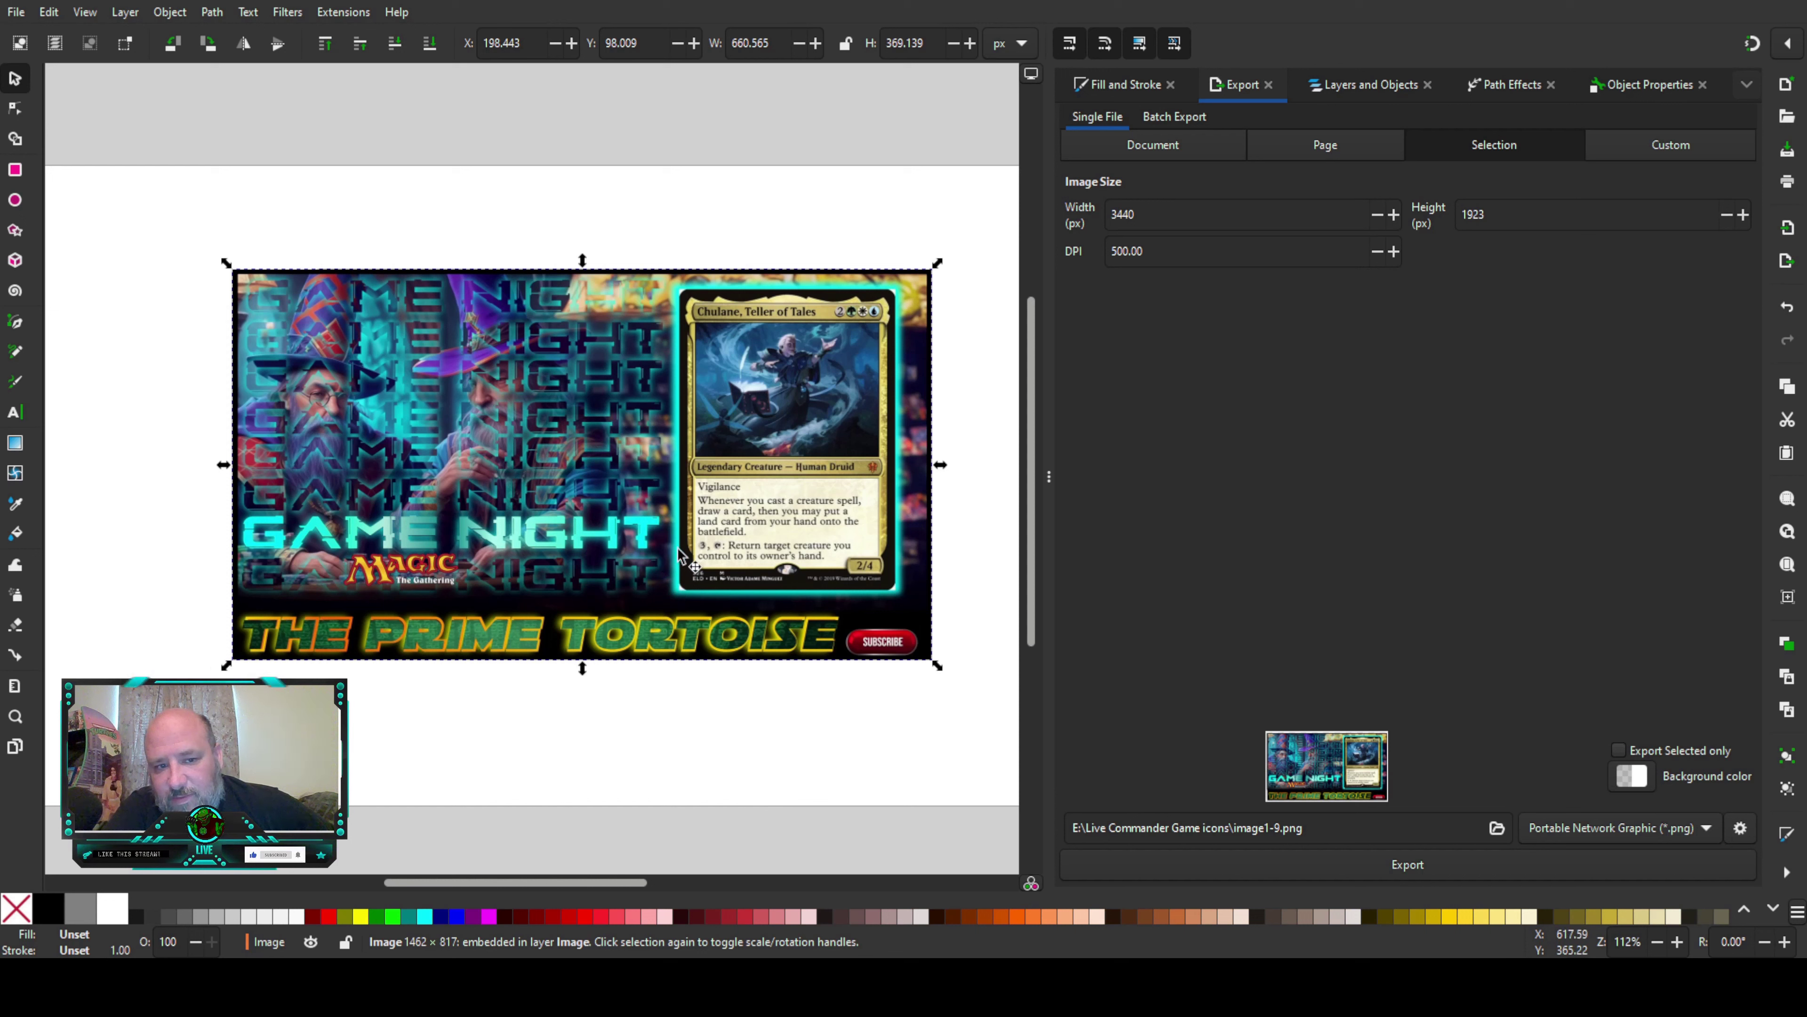
pyautogui.keyDown('ctrl'); pyautogui.scroll(-2, 683, 559); pyautogui.keyUp('ctrl')
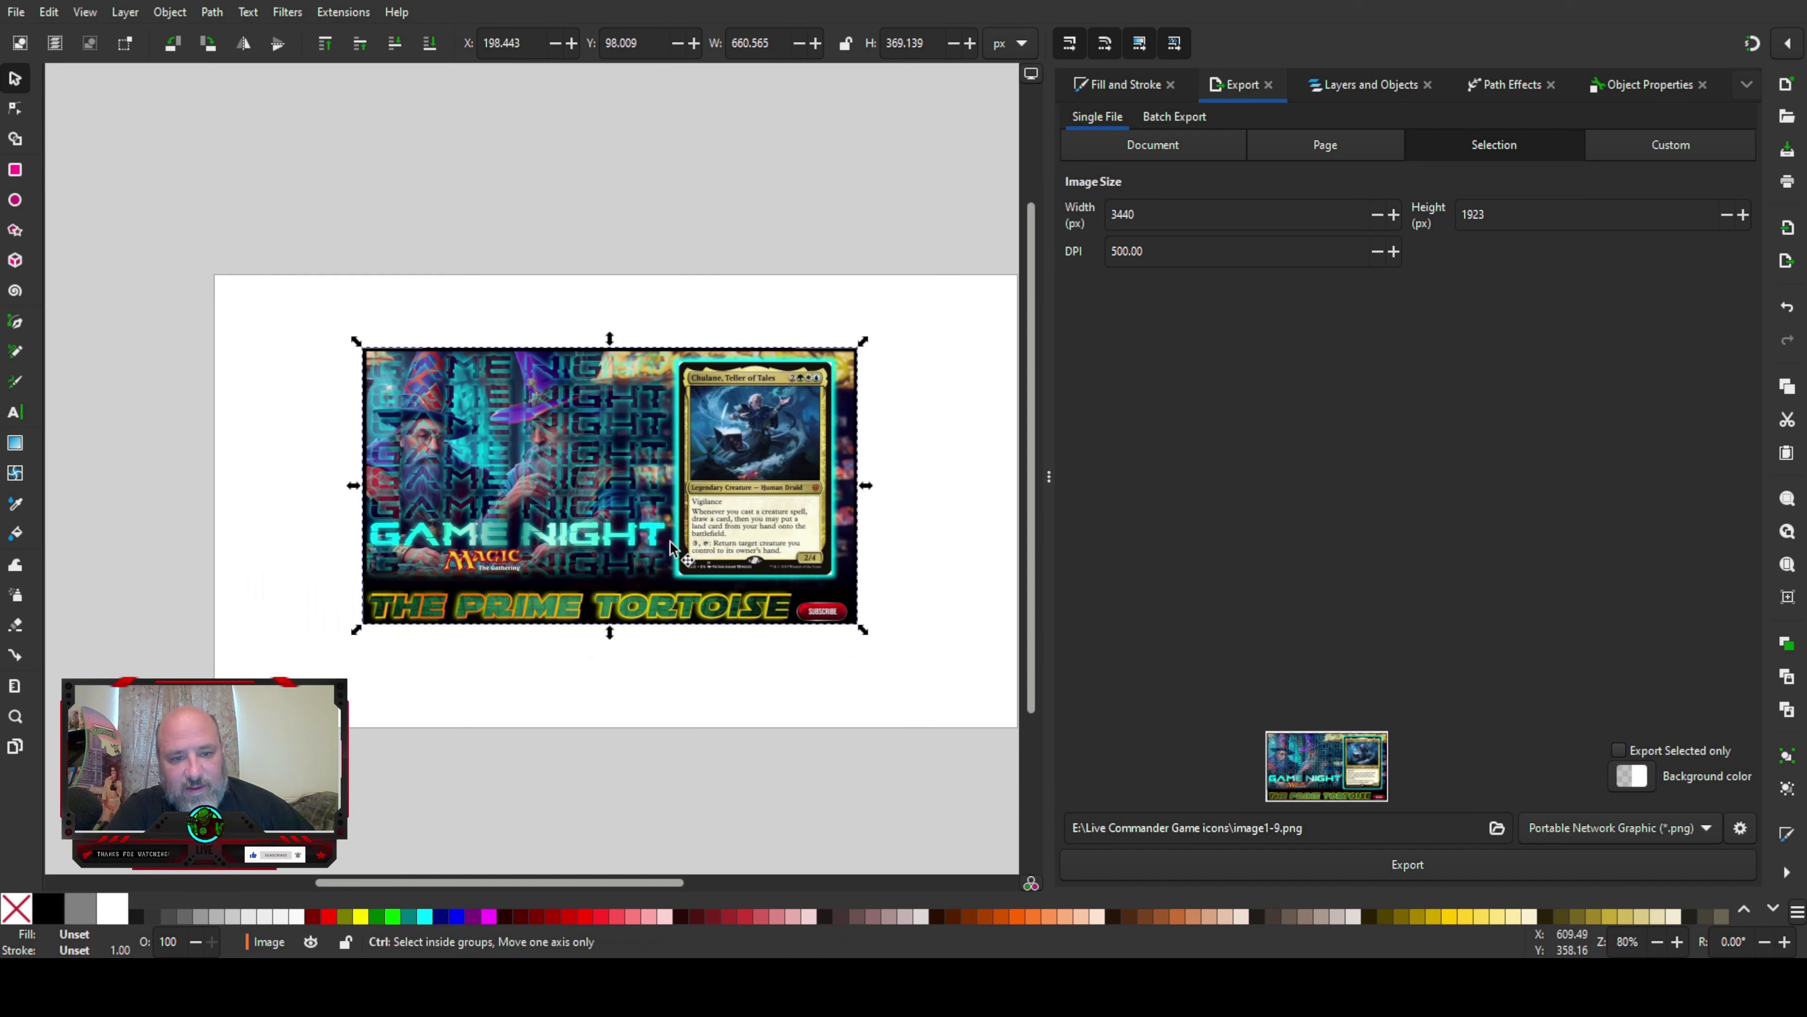
pyautogui.keyDown('ctrl'); pyautogui.scroll(-1, 658, 554); pyautogui.keyUp('ctrl')
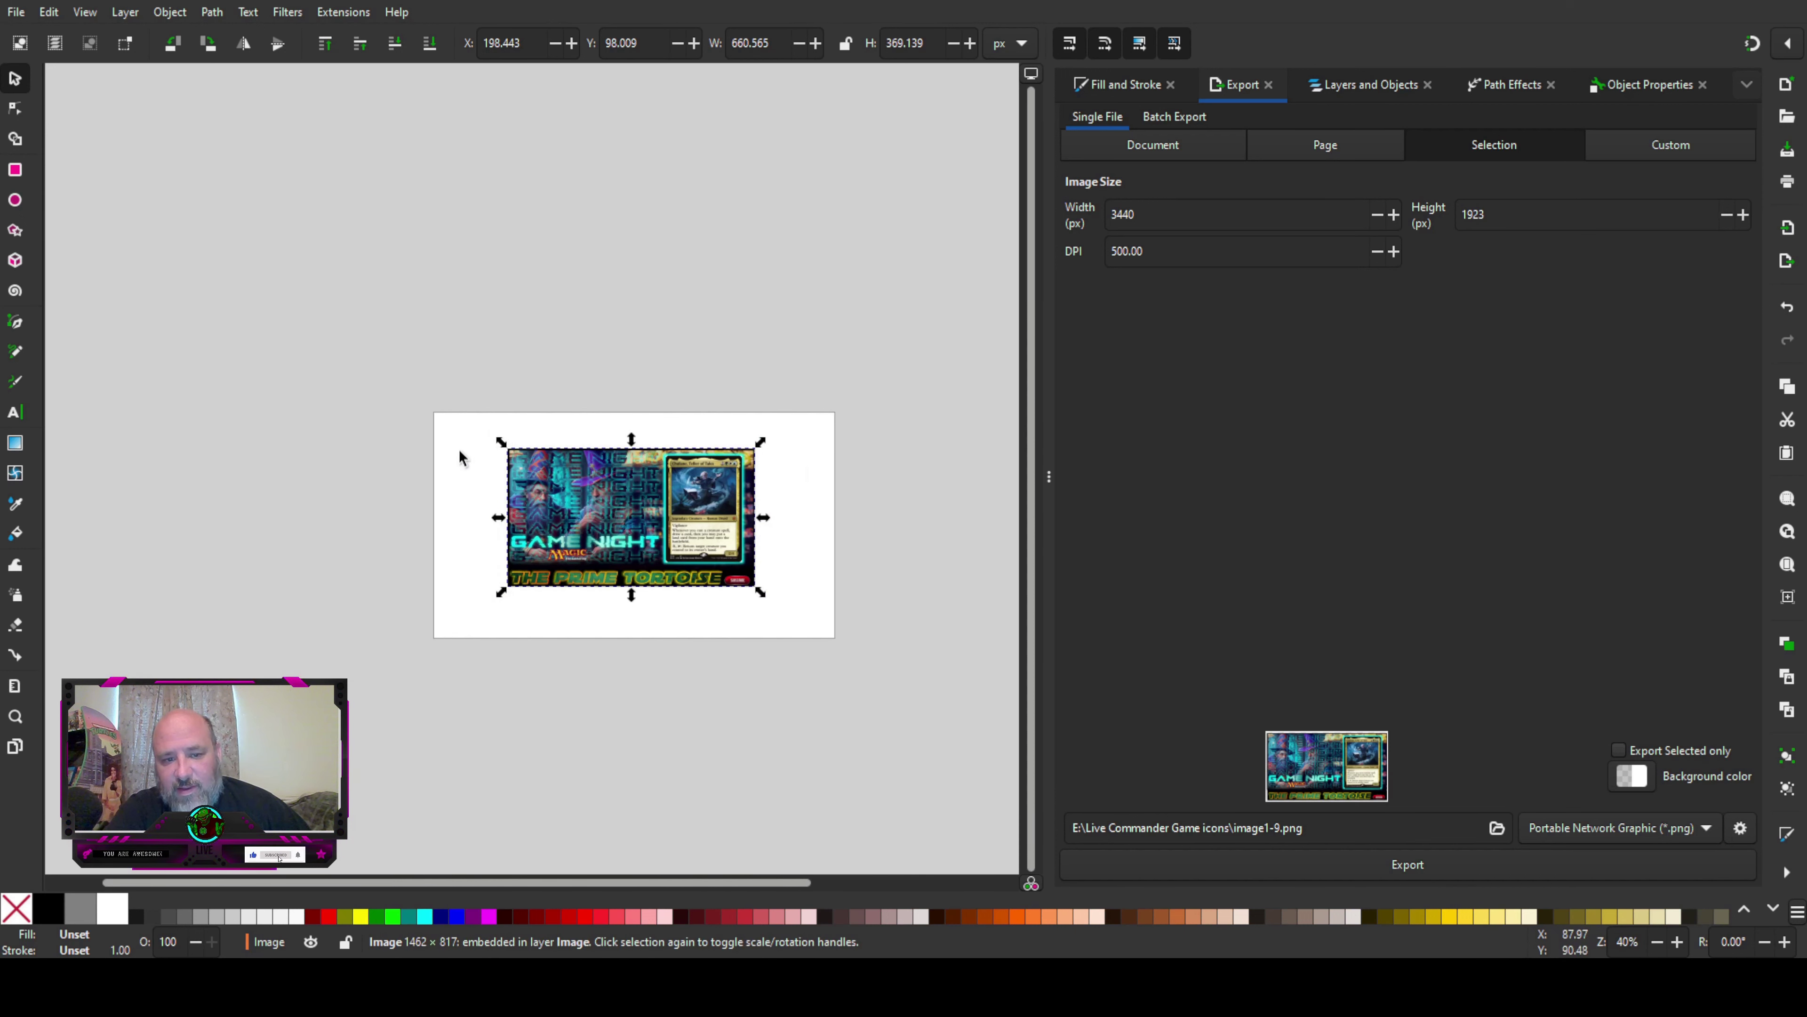
pyautogui.click(791, 521)
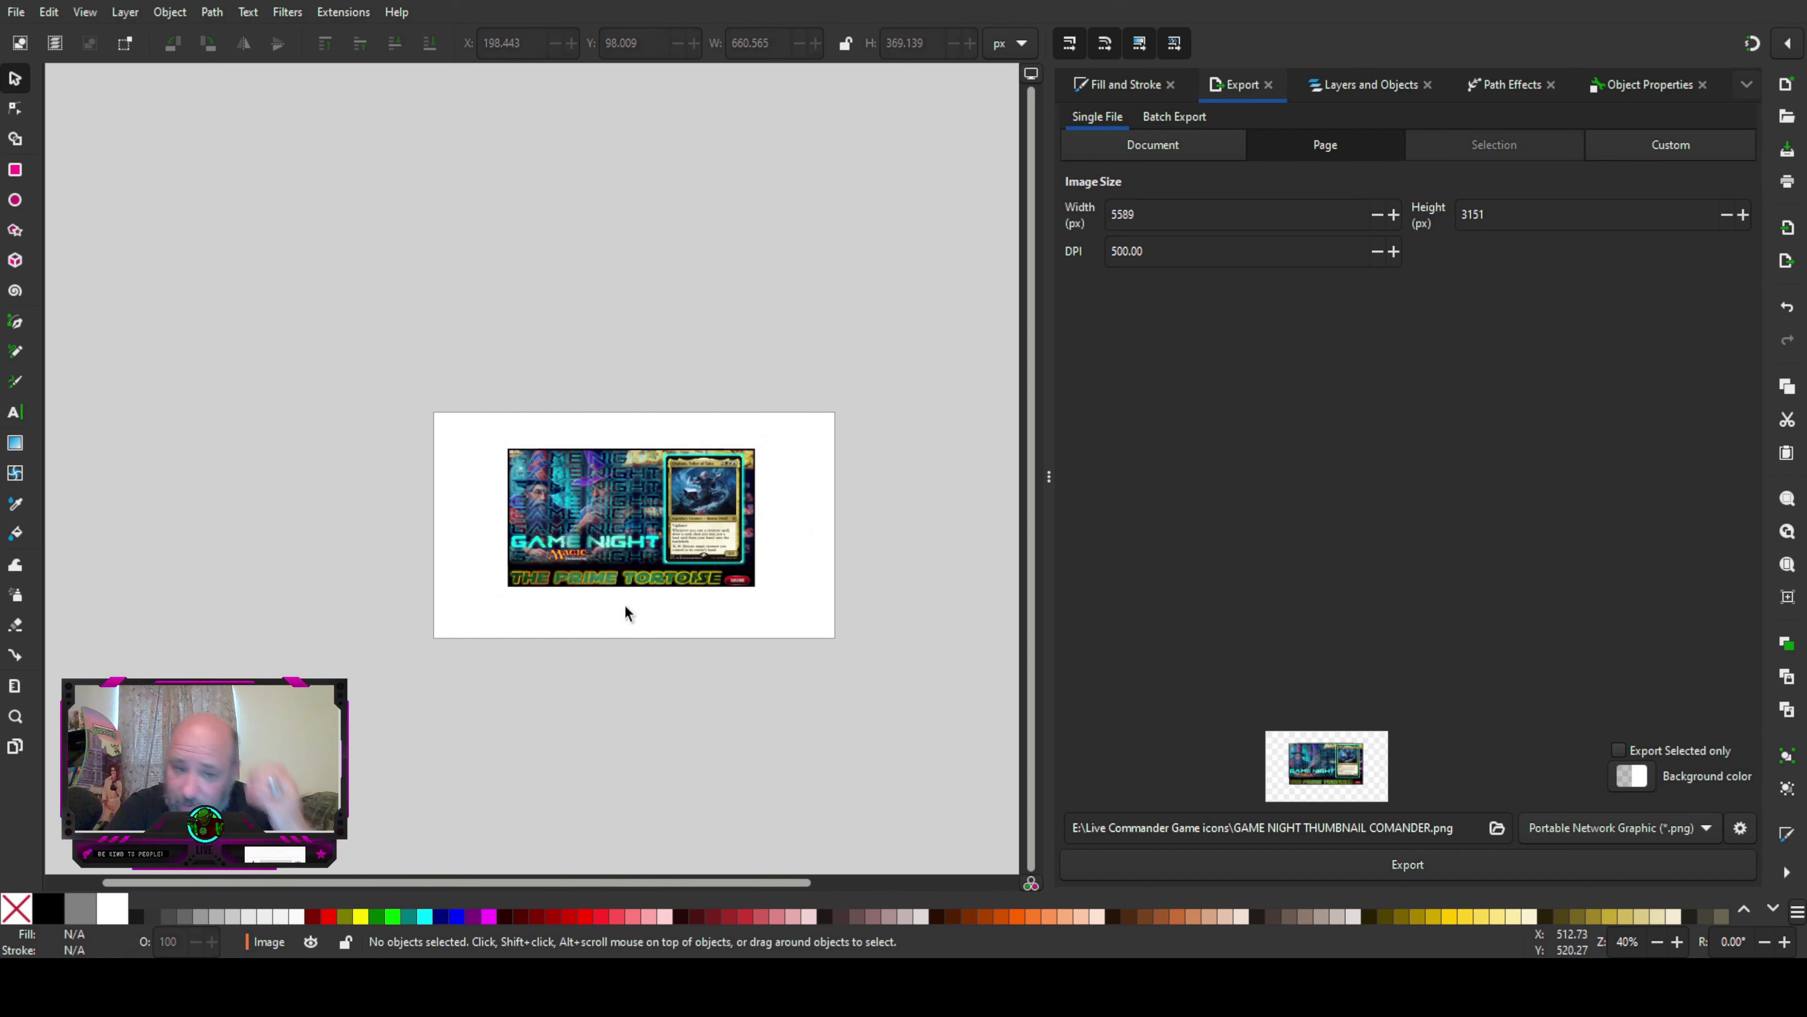
# Step: Examine the Game Night and Gruul Combo's example thumbnails up close
pyautogui.keyDown('ctrl'); pyautogui.scroll(3, 655, 578); pyautogui.keyUp('ctrl')
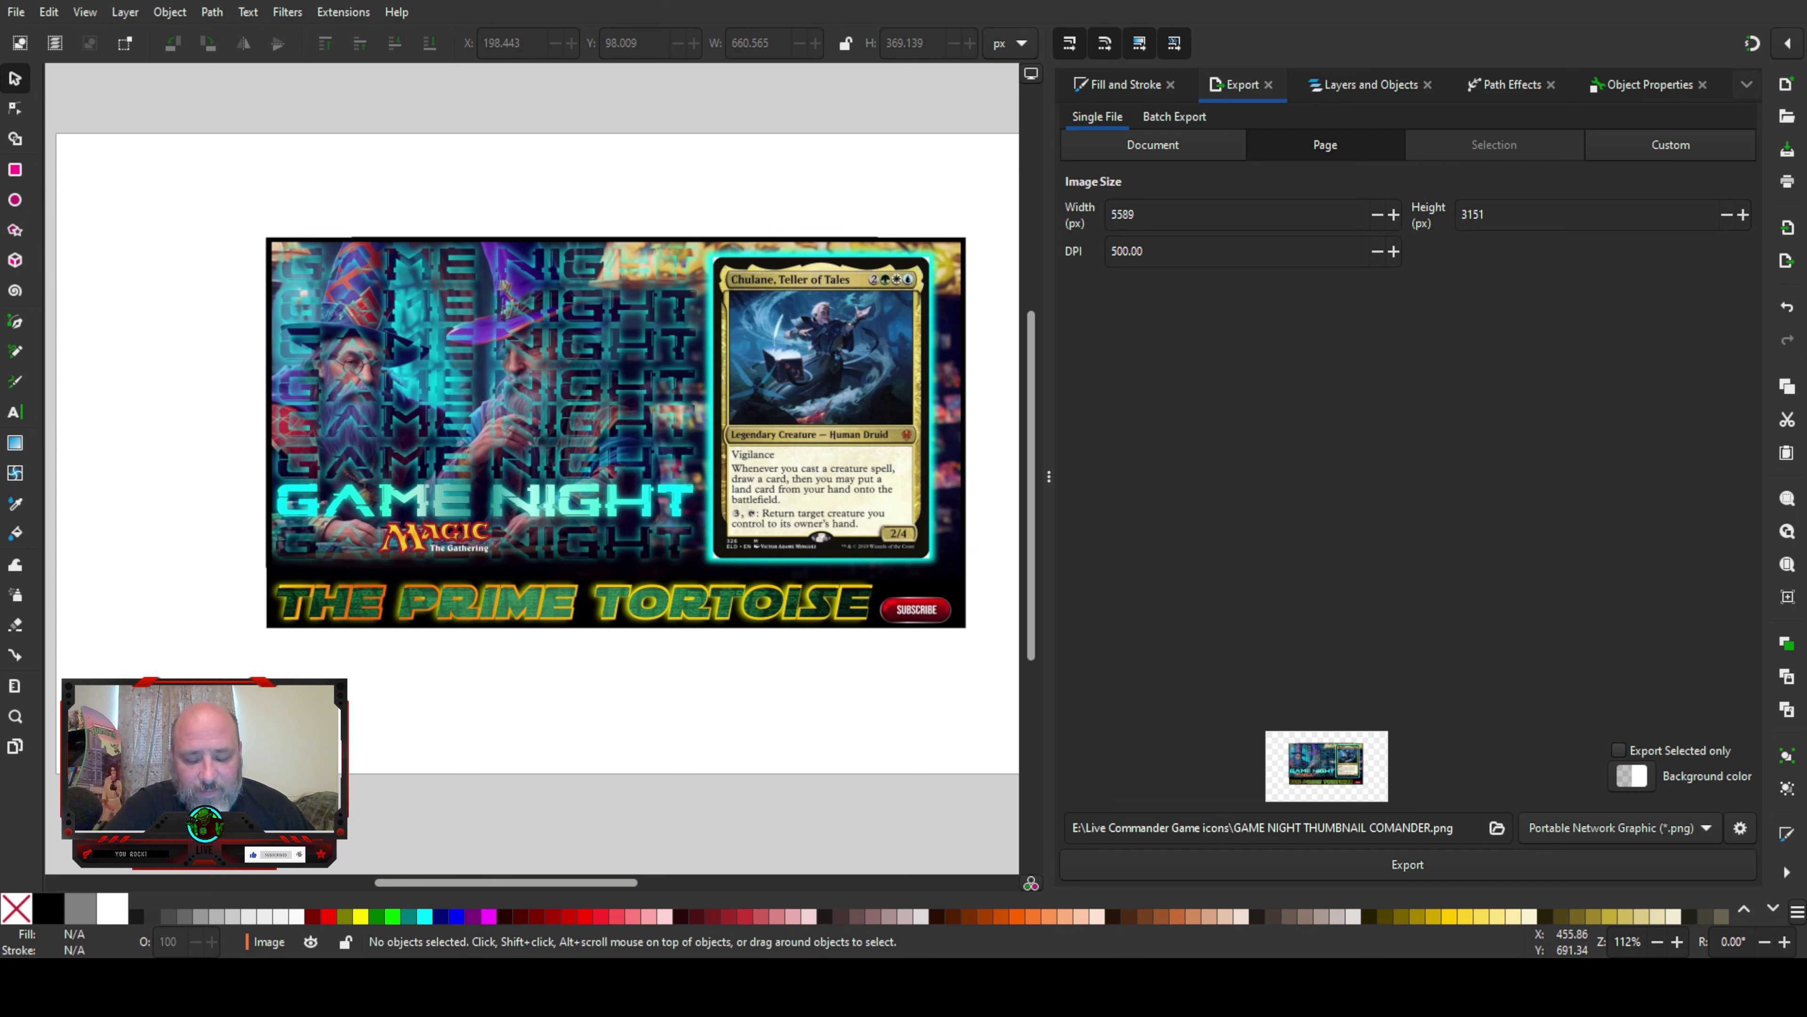
pyautogui.click(436, 845)
pyautogui.moveTo(442, 880); pyautogui.dragTo(476, 880)
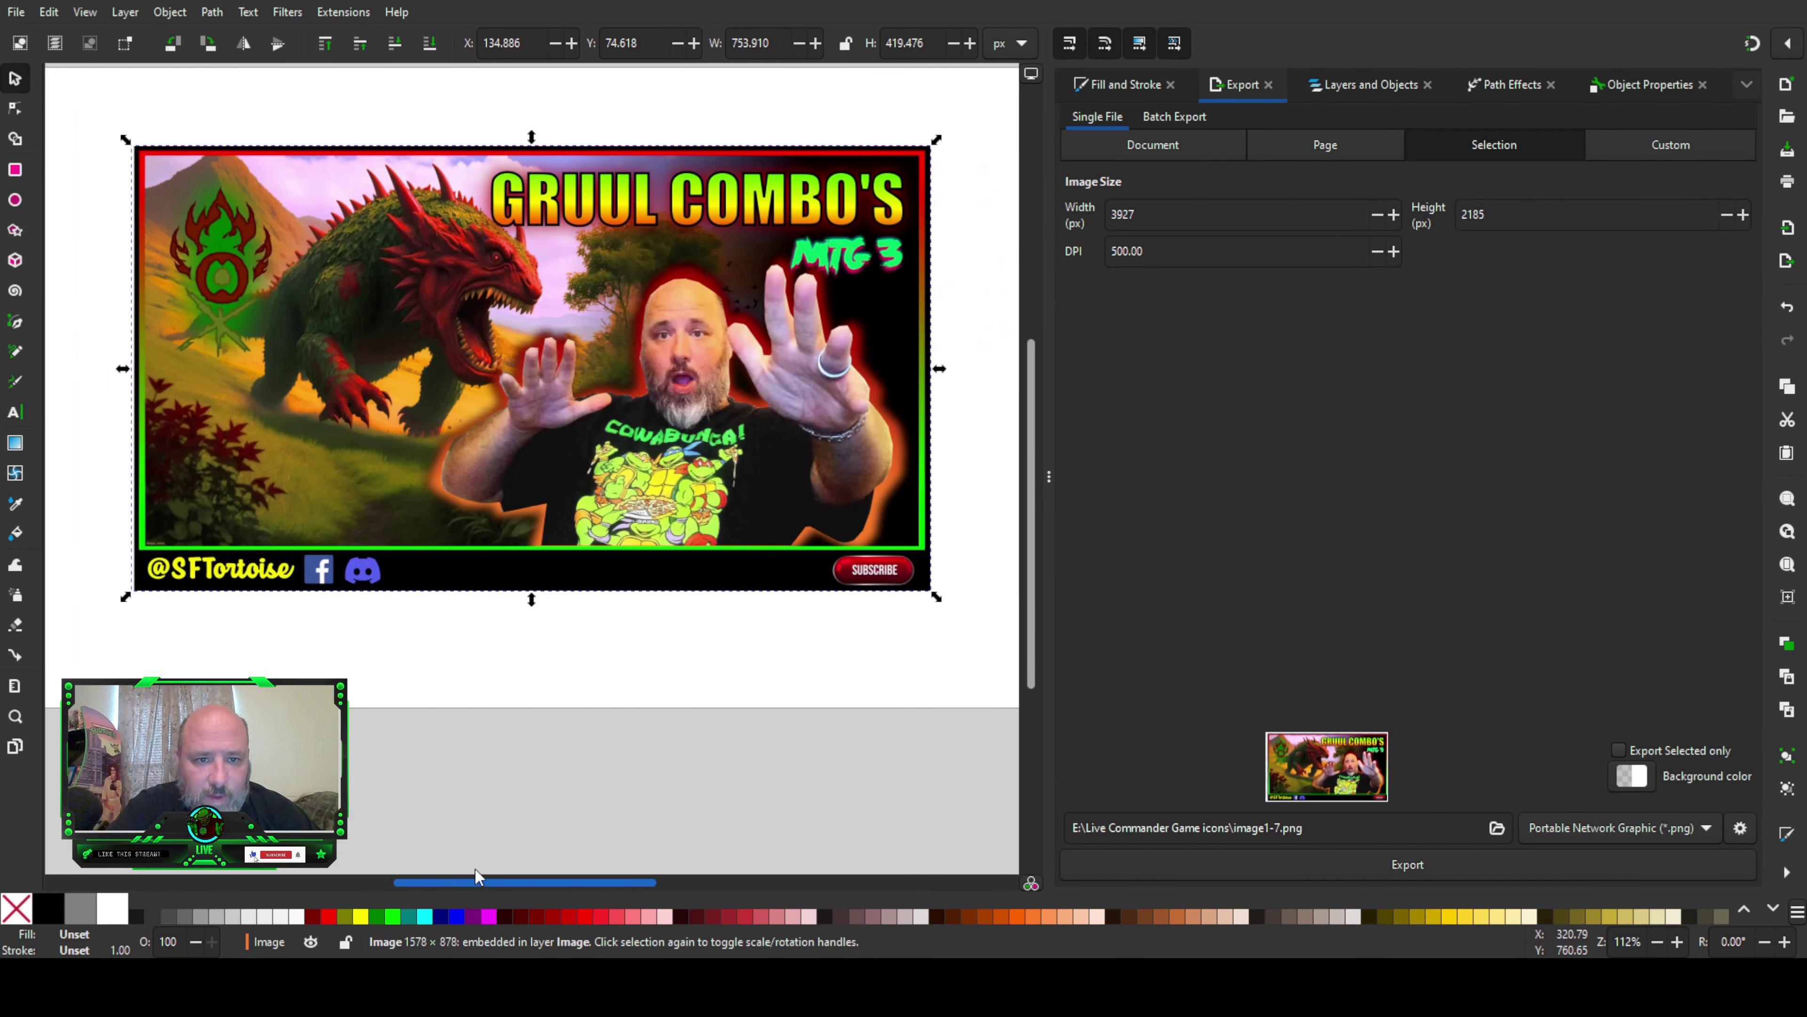
pyautogui.click(481, 802)
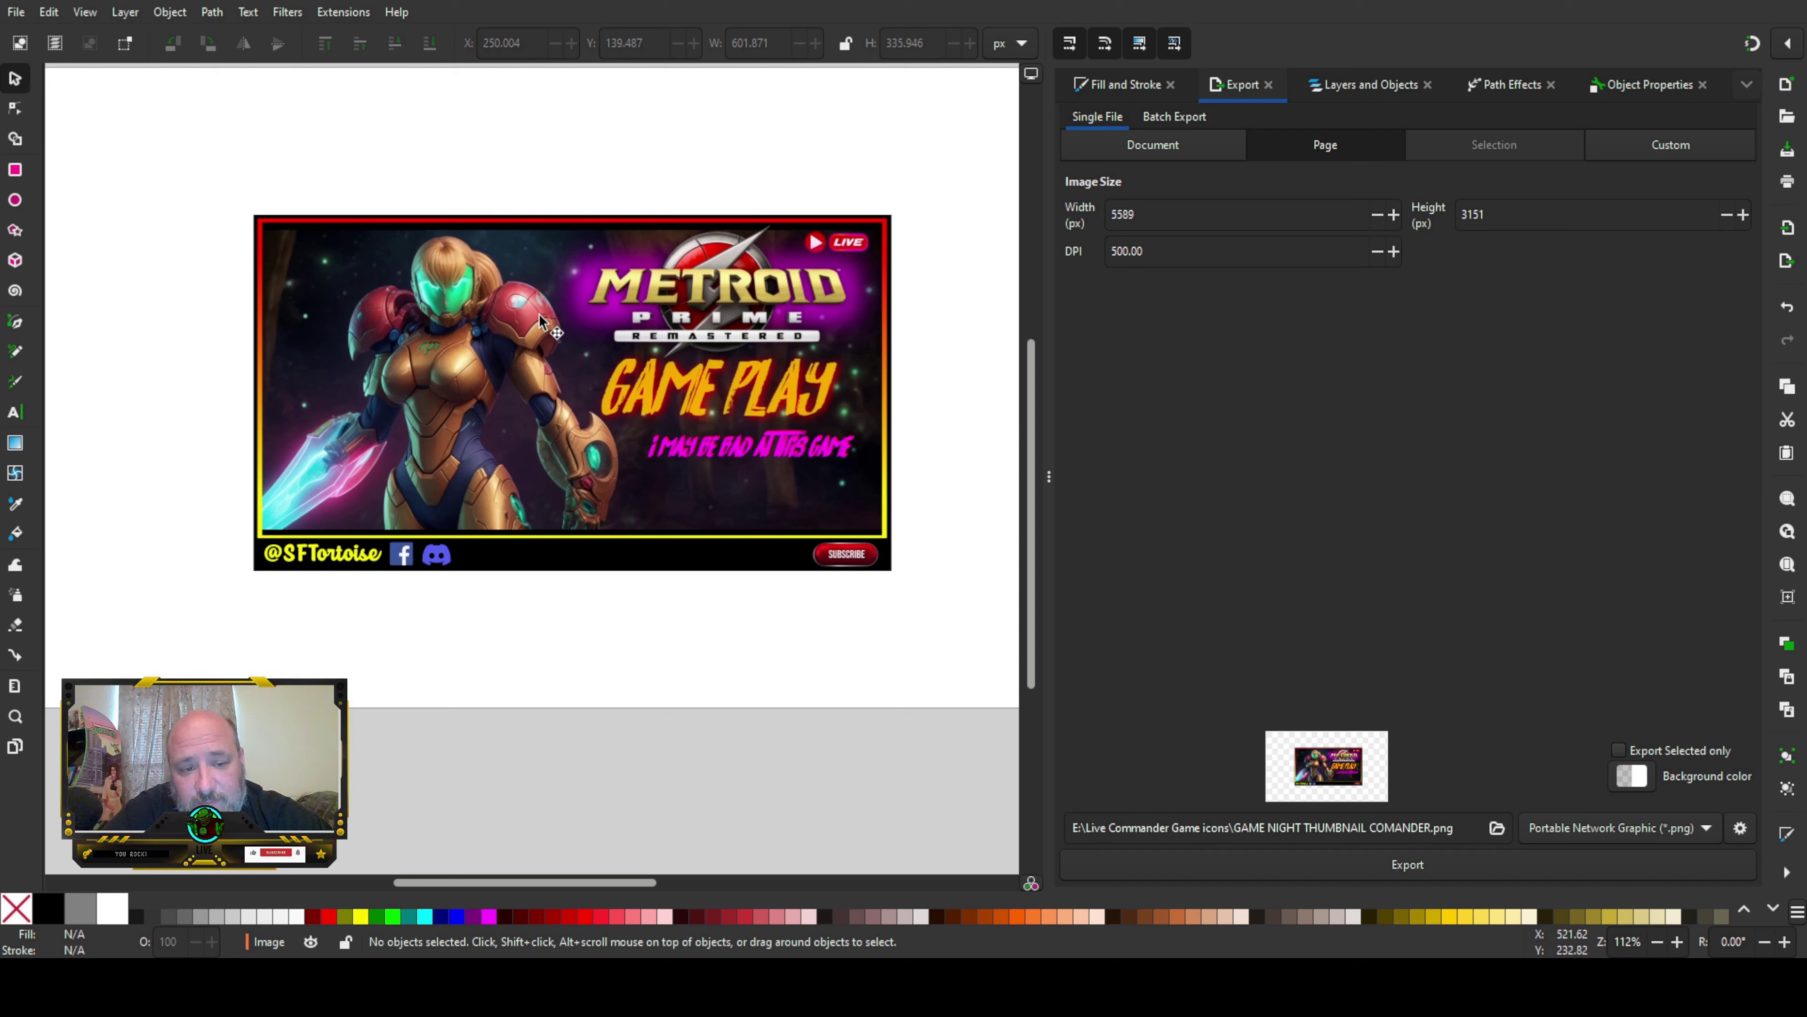
# Step: Delete the Metroid Prime example thumbnail
pyautogui.click(429, 413)
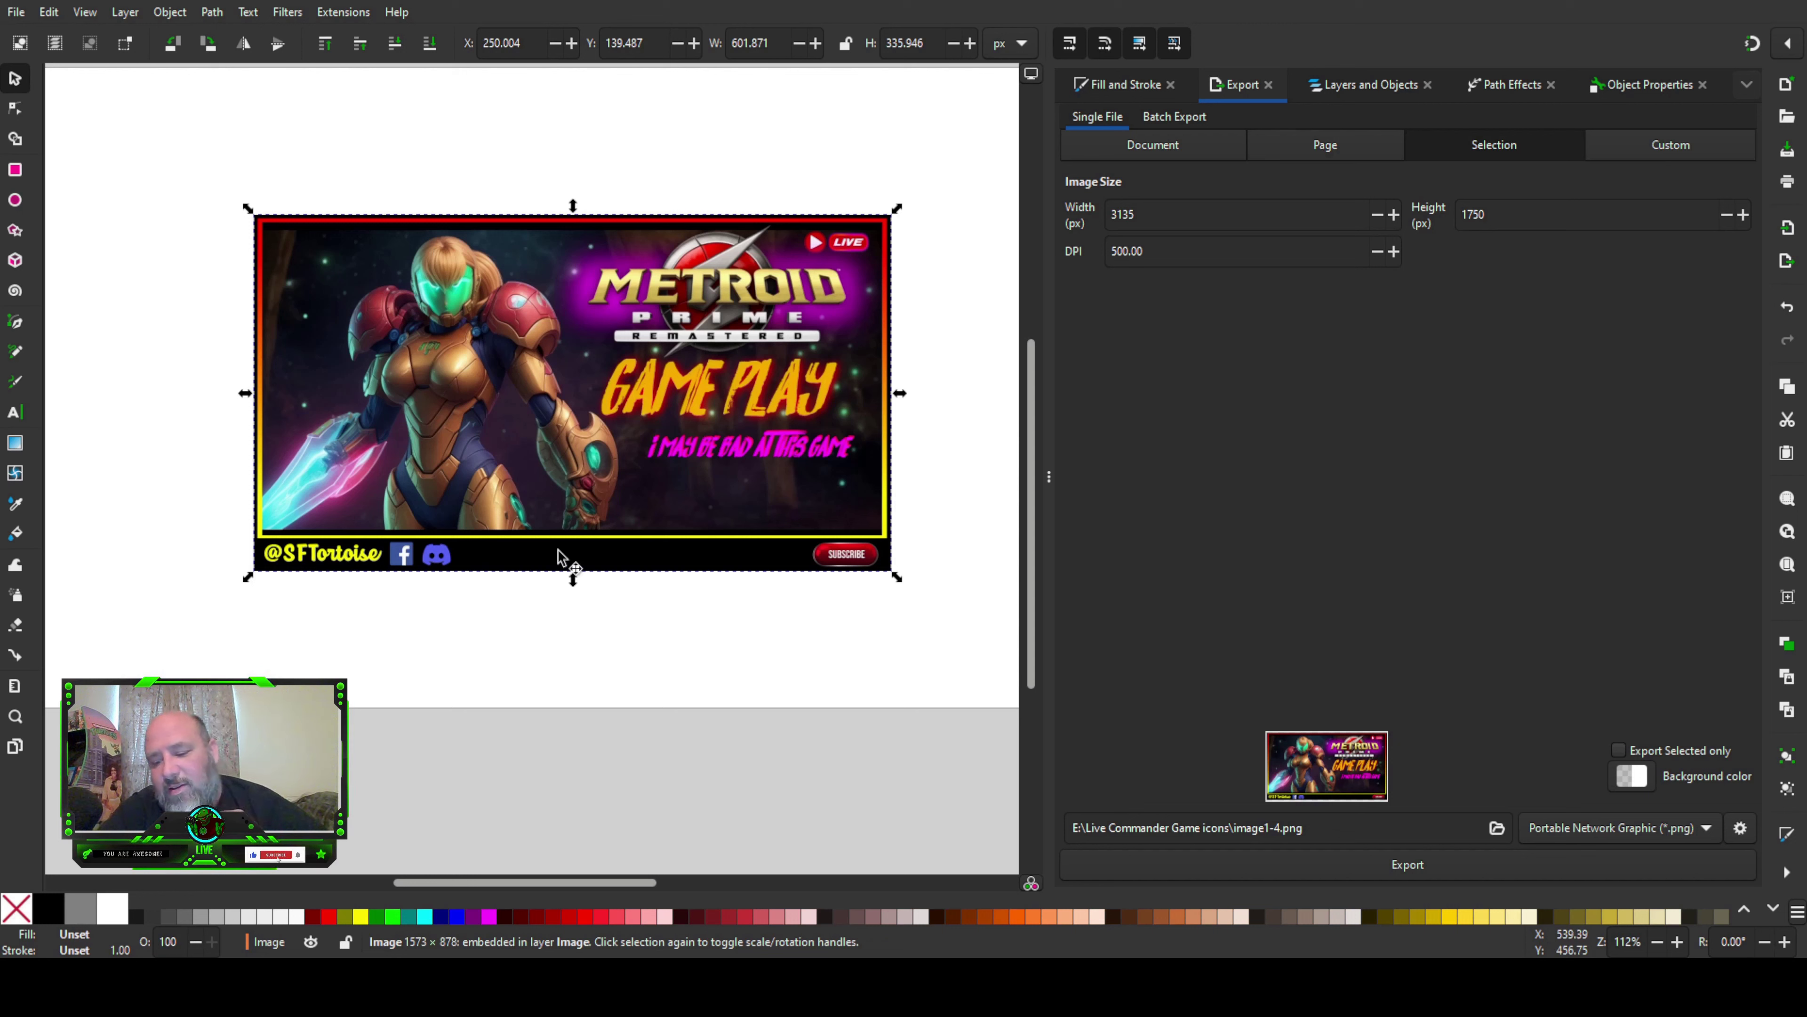
pyautogui.press('Delete')
# Step: Draw a white background rectangle about 300 by 158 px over the thumbnail template and place it behind the black frame
pyautogui.moveTo(1036, 544); pyautogui.dragTo(1039, 521)
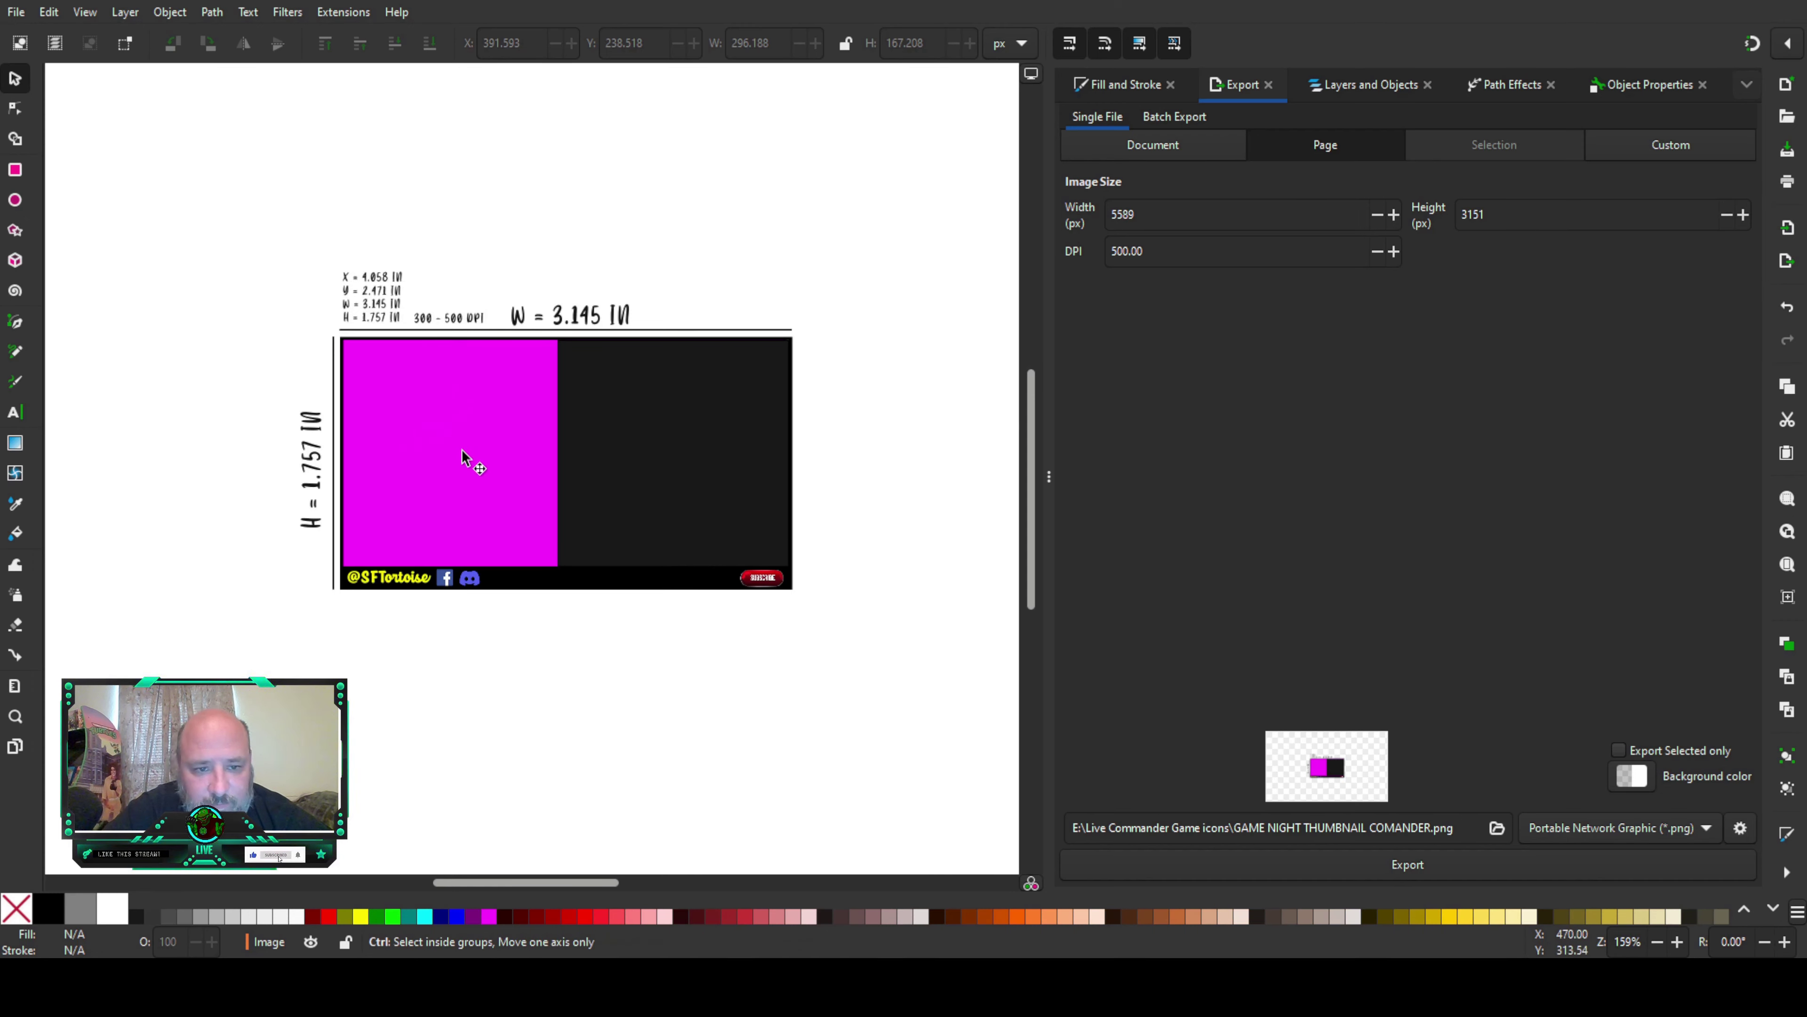
pyautogui.scroll(1, 459, 449)
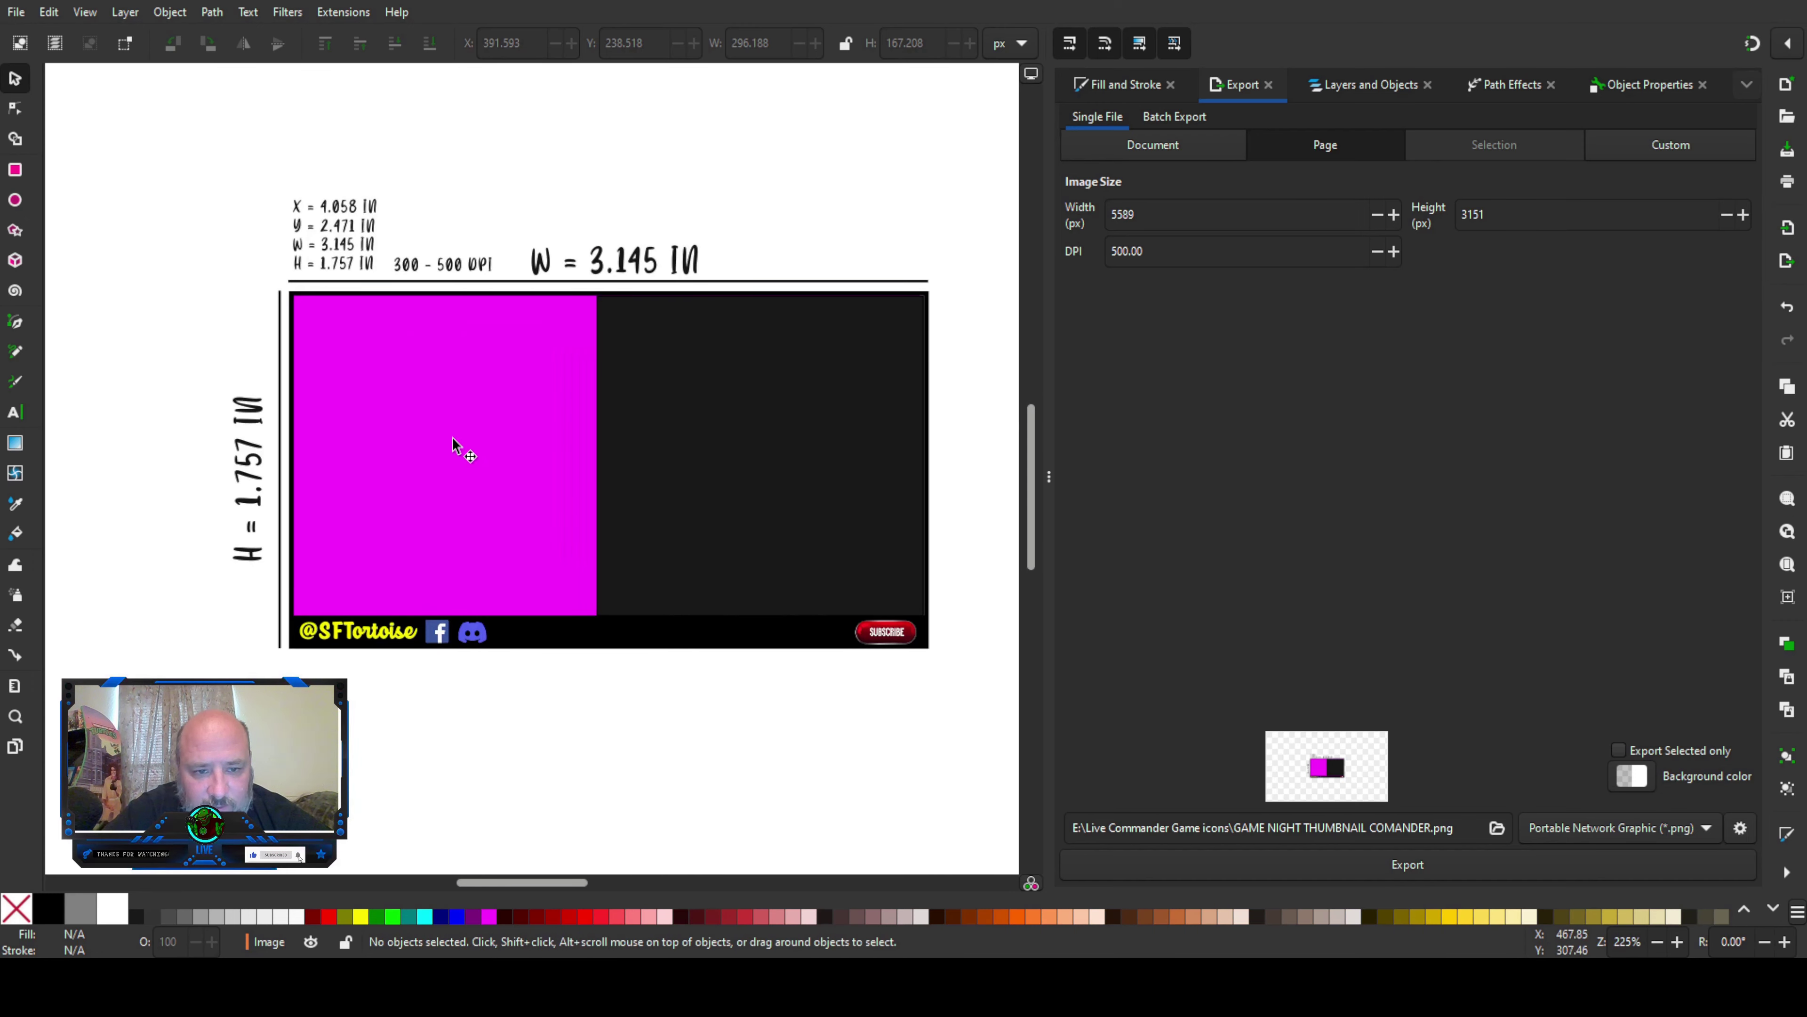
pyautogui.click(15, 175)
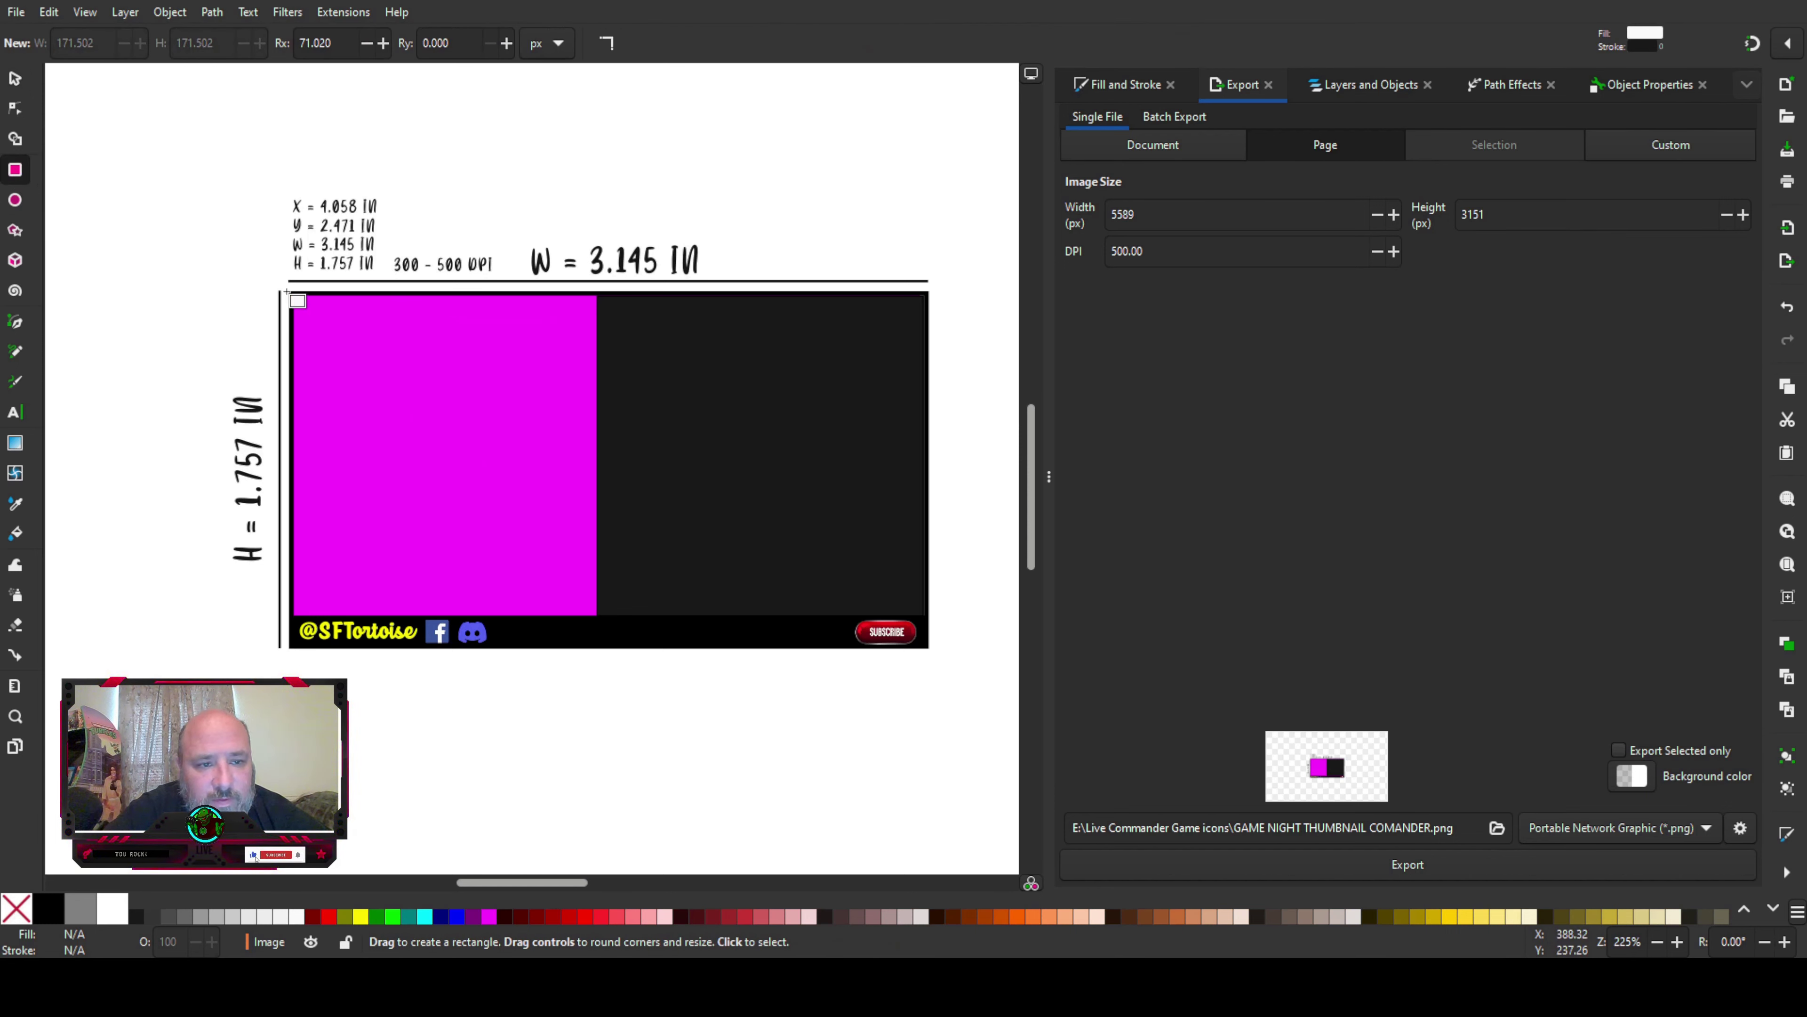
pyautogui.moveTo(290, 293); pyautogui.dragTo(930, 632)
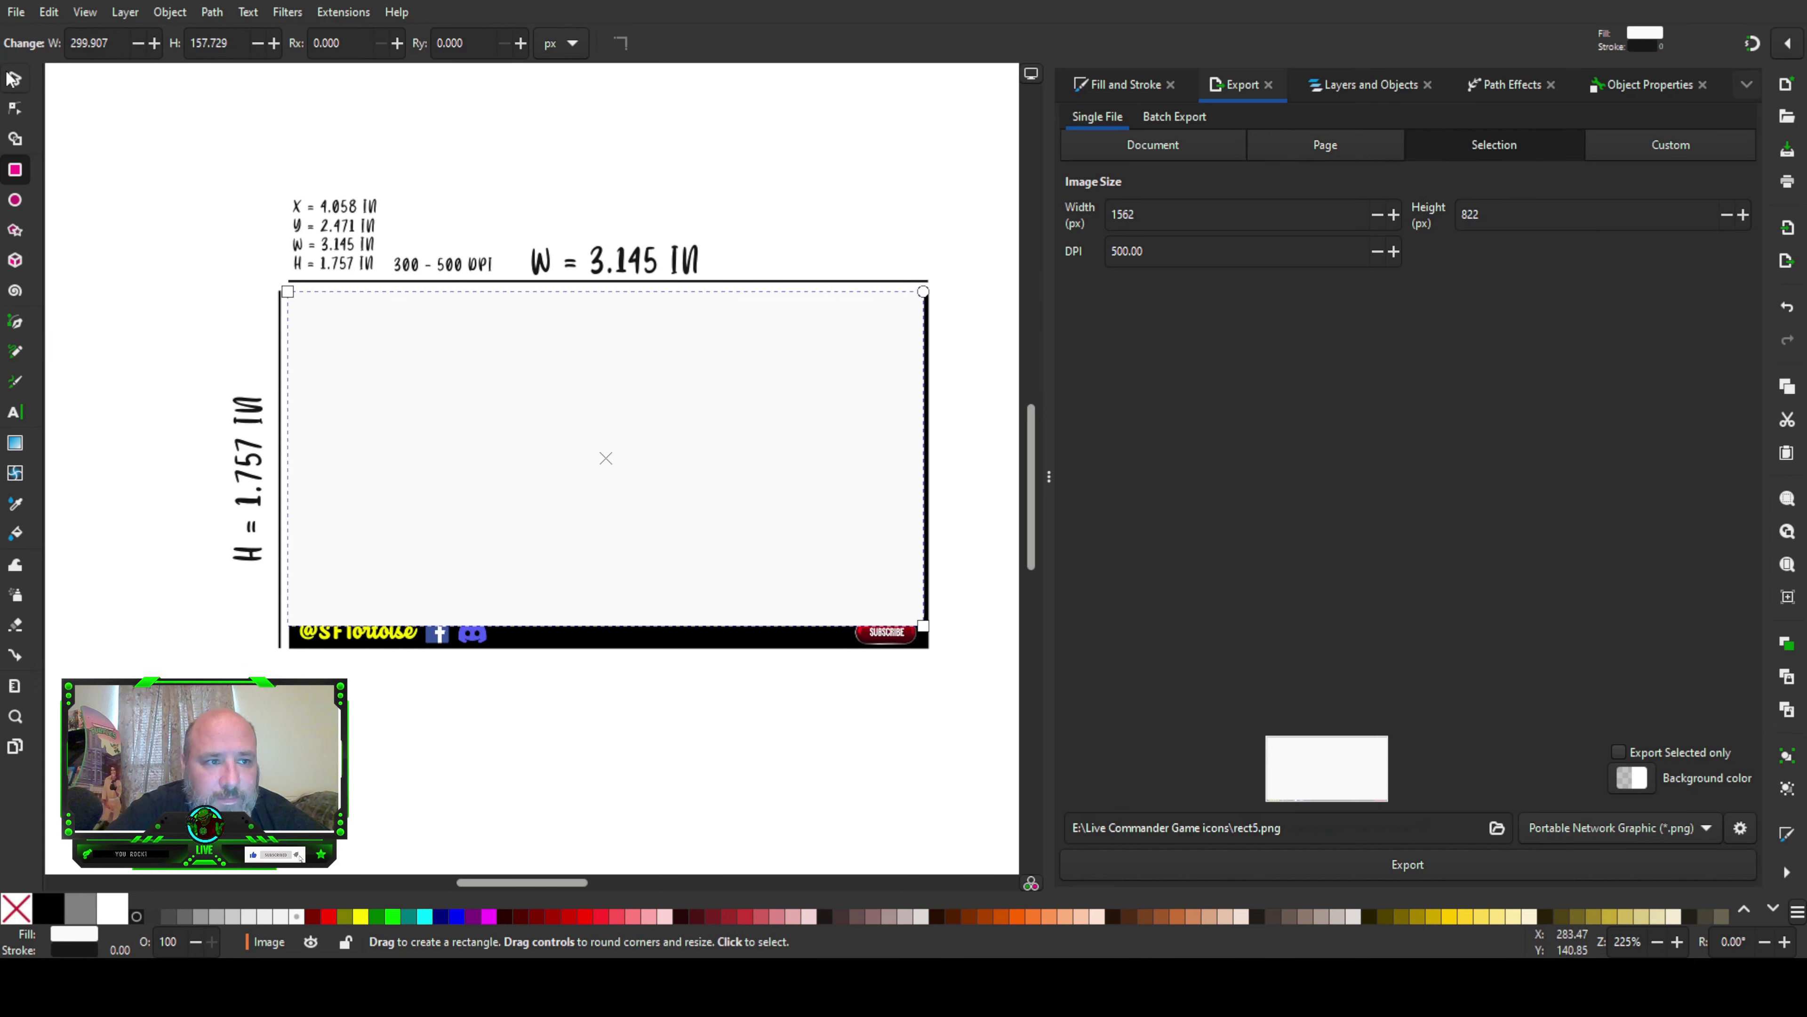
pyautogui.press('s')
# Step: Apply a horizontal linear gradient from blue to cyan across the background rectangle
pyautogui.click(16, 444)
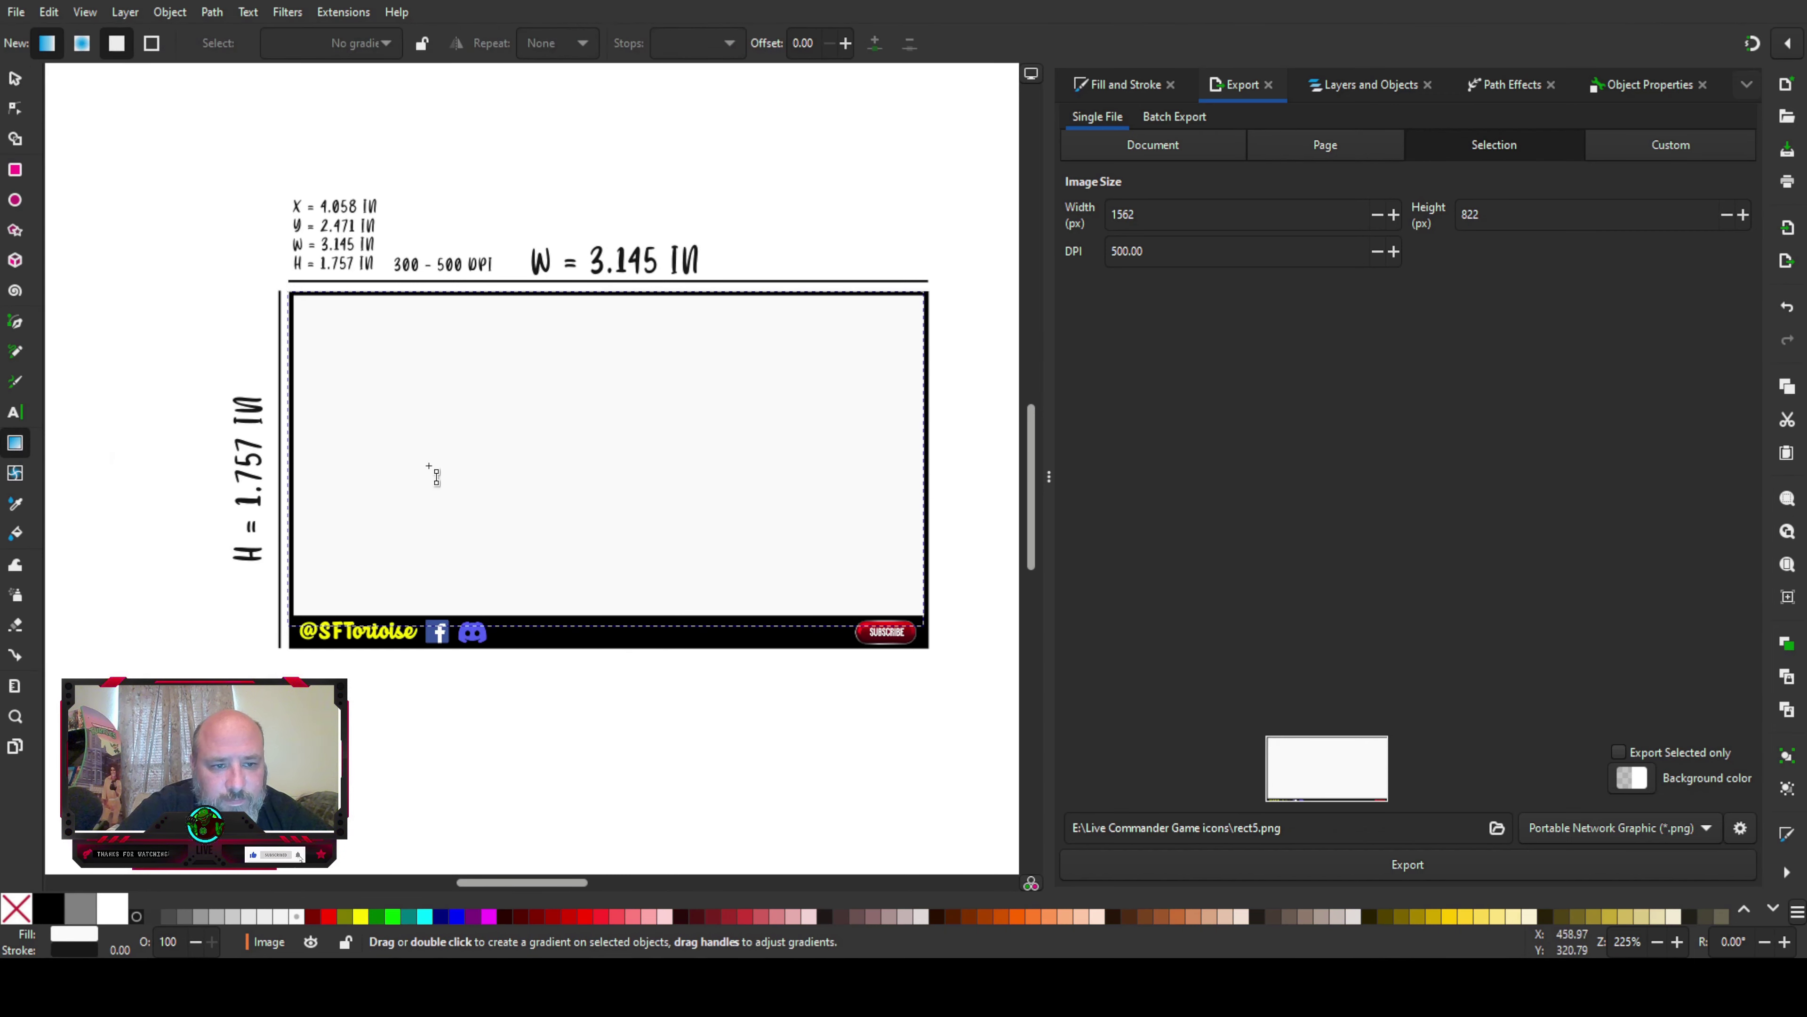
pyautogui.moveTo(336, 455); pyautogui.dragTo(796, 484)
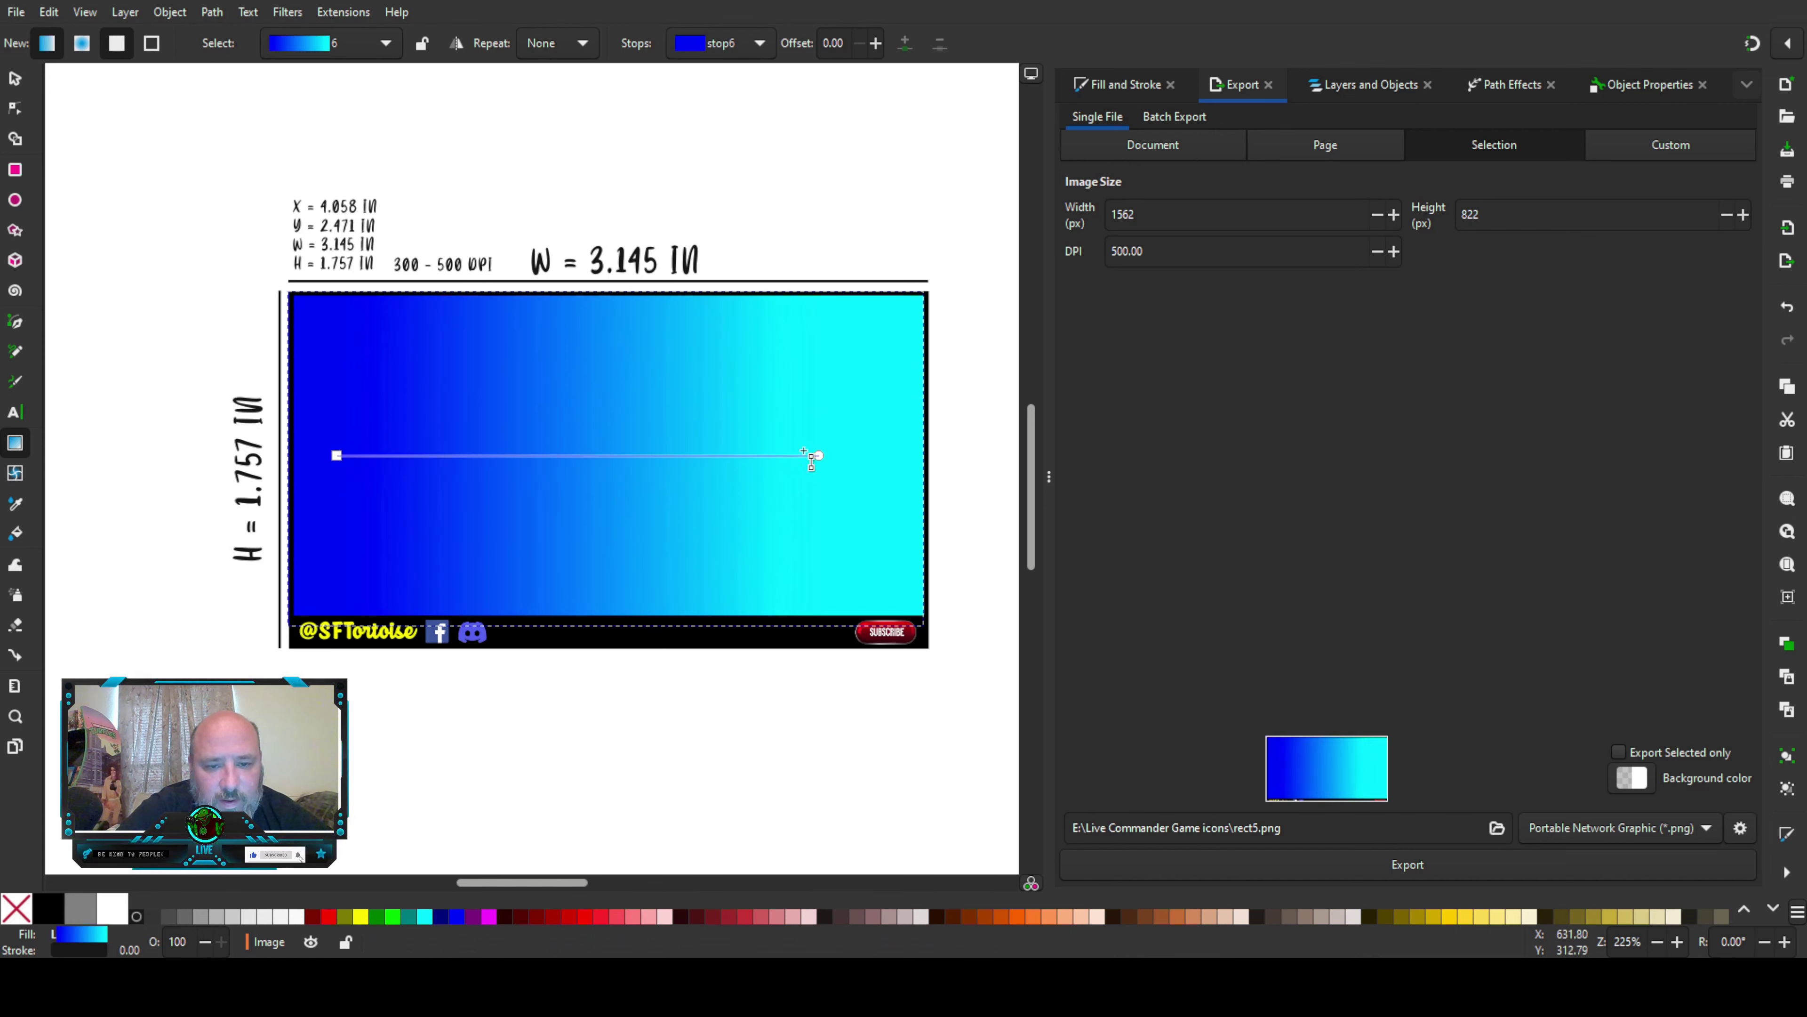
pyautogui.moveTo(819, 456); pyautogui.dragTo(946, 456)
pyautogui.click(14, 78)
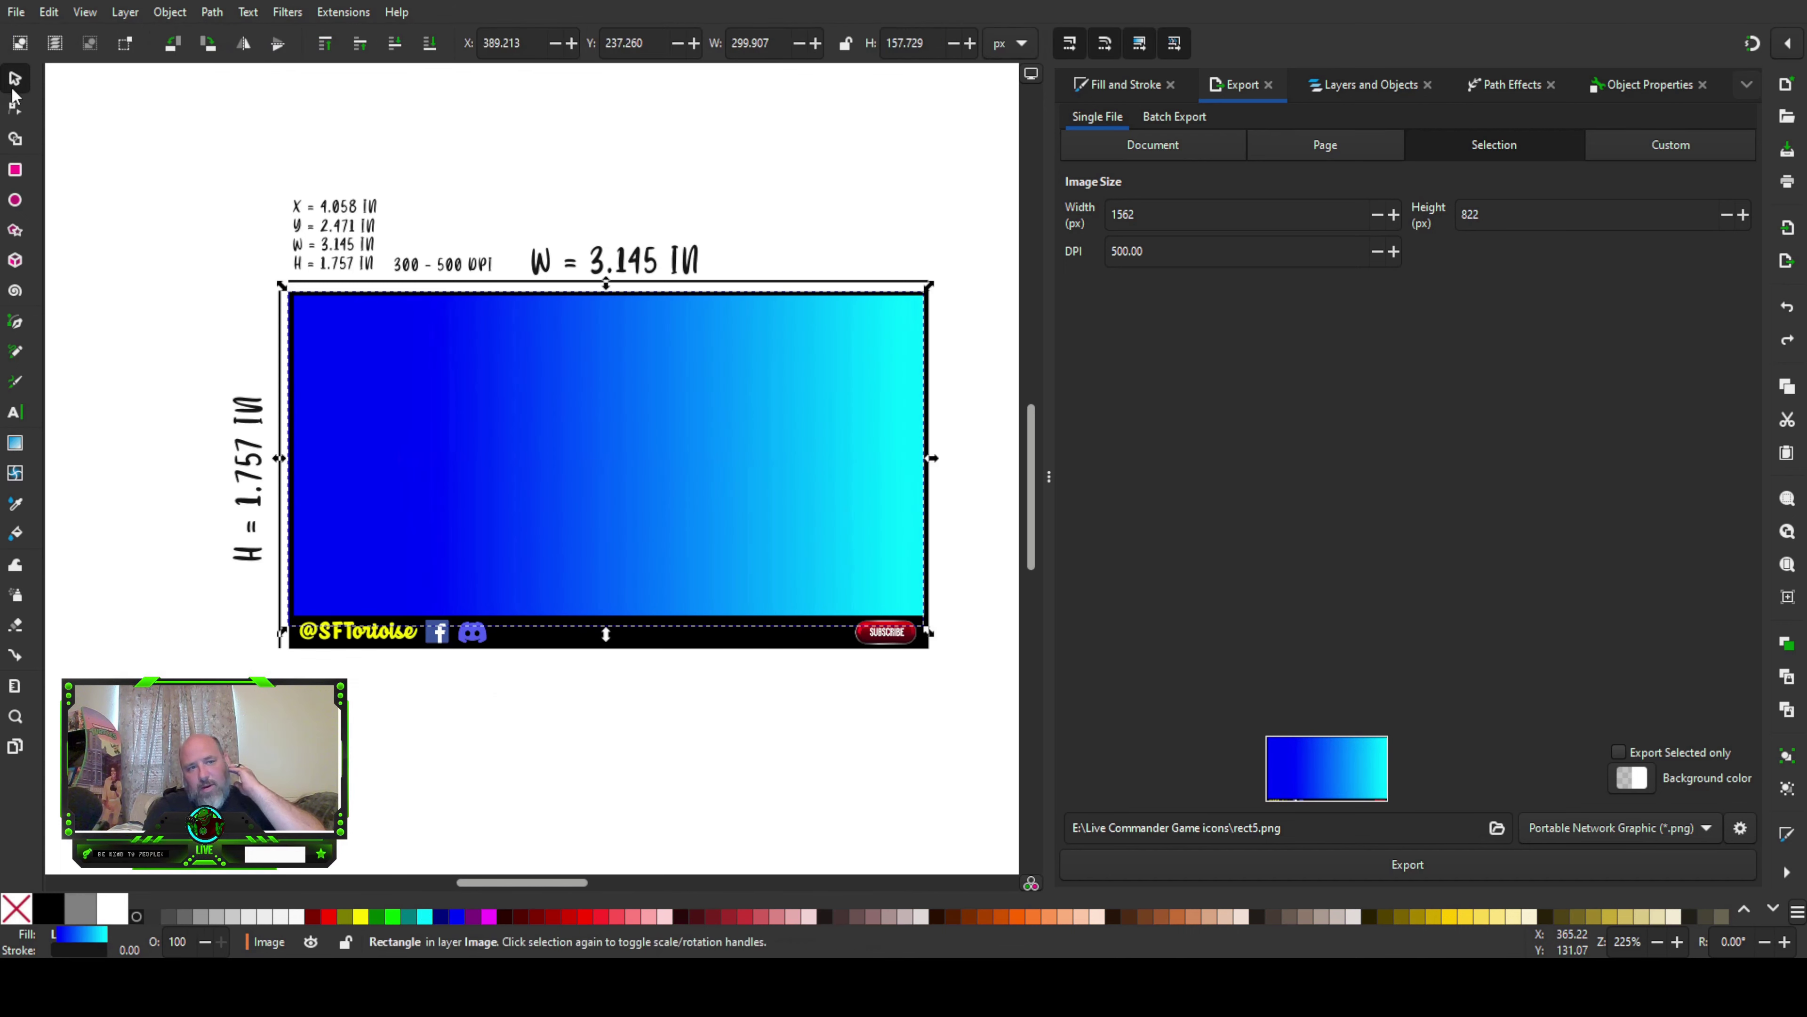
pyautogui.click(443, 667)
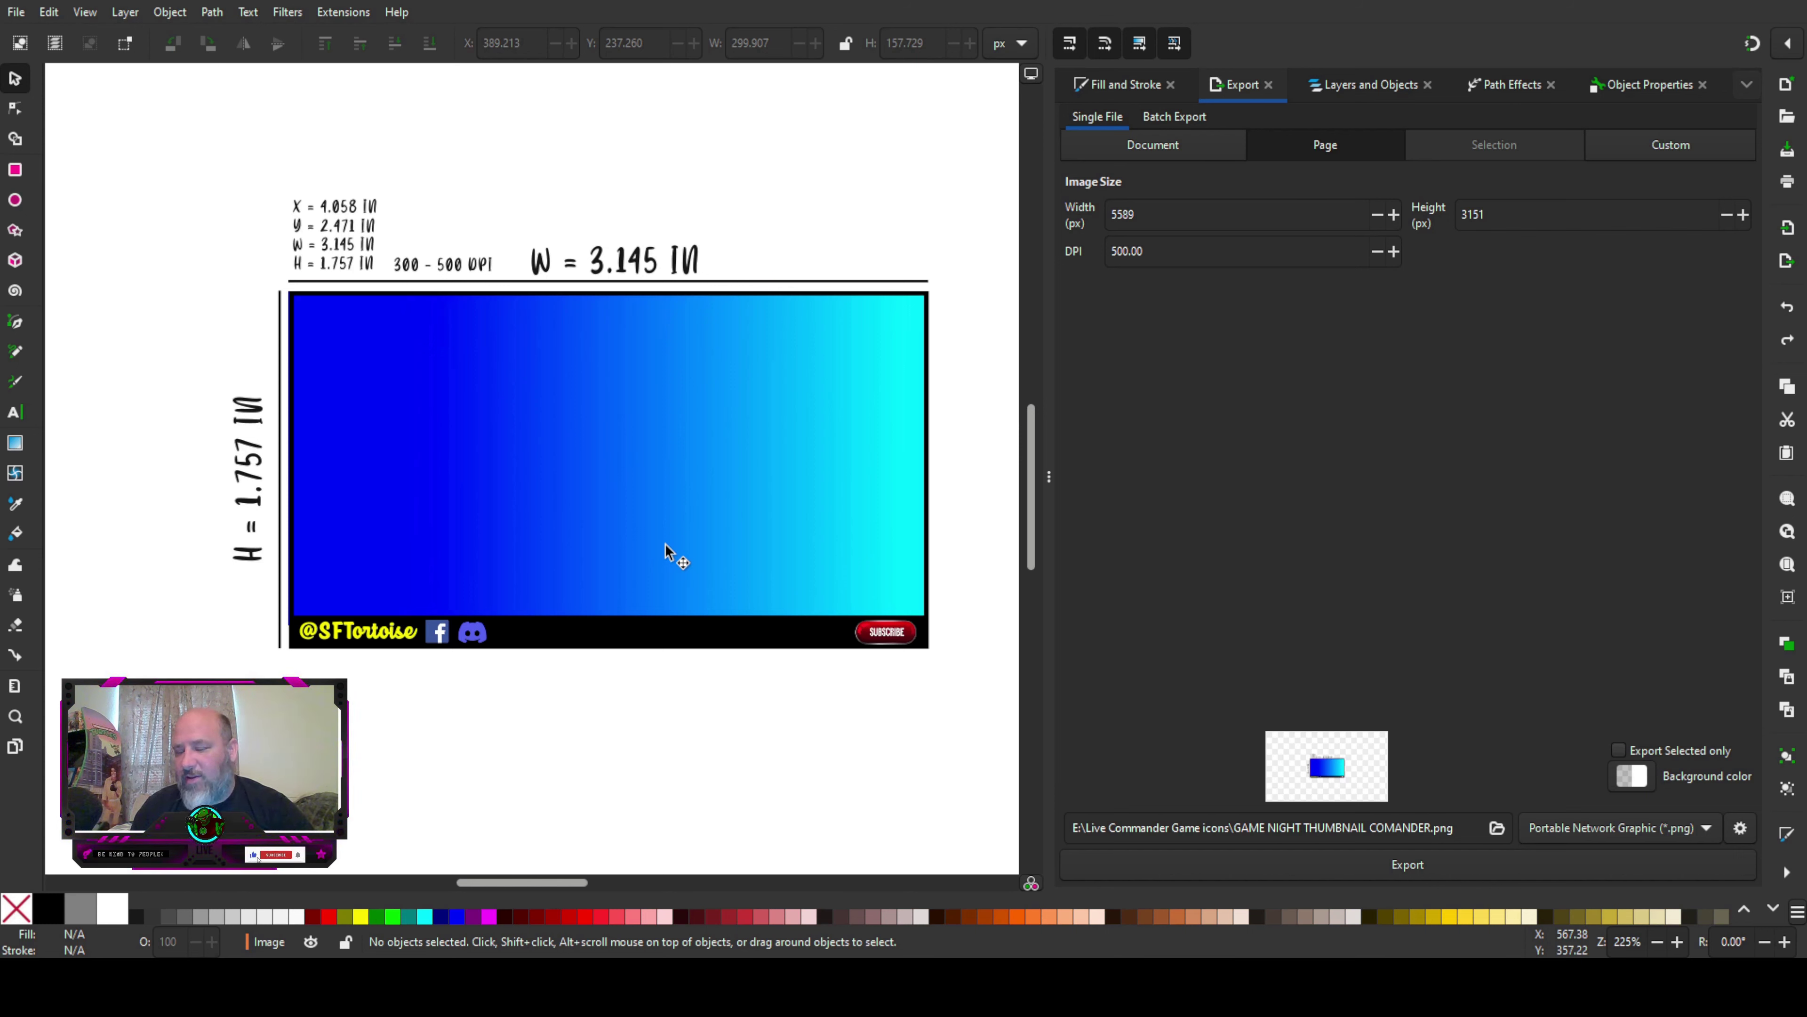
# Step: Turn the background gradient into a narrow blue-to-red transition at the middle of the thumbnail
pyautogui.click(578, 426)
pyautogui.press('g')
pyautogui.moveTo(574, 456)
pyautogui.mouseDown()
pyautogui.moveTo(613, 456)
pyautogui.moveTo(588, 456)
pyautogui.mouseUp()
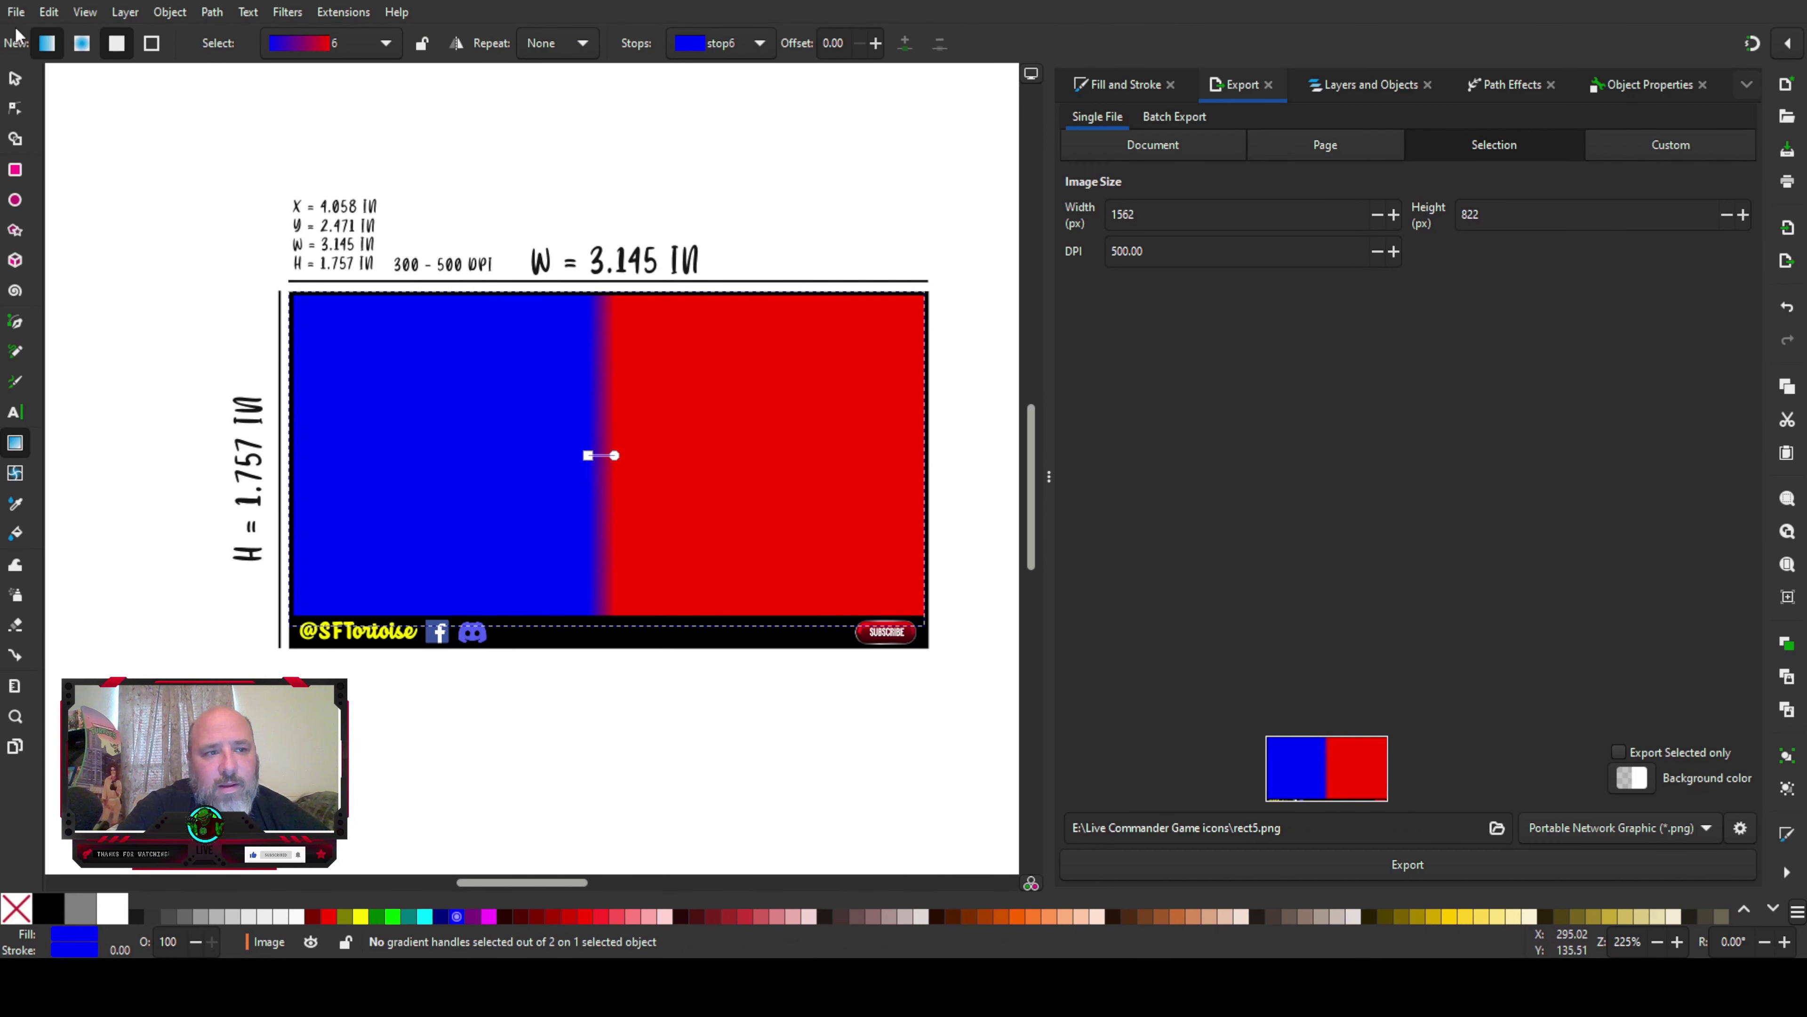
pyautogui.click(15, 77)
pyautogui.click(633, 682)
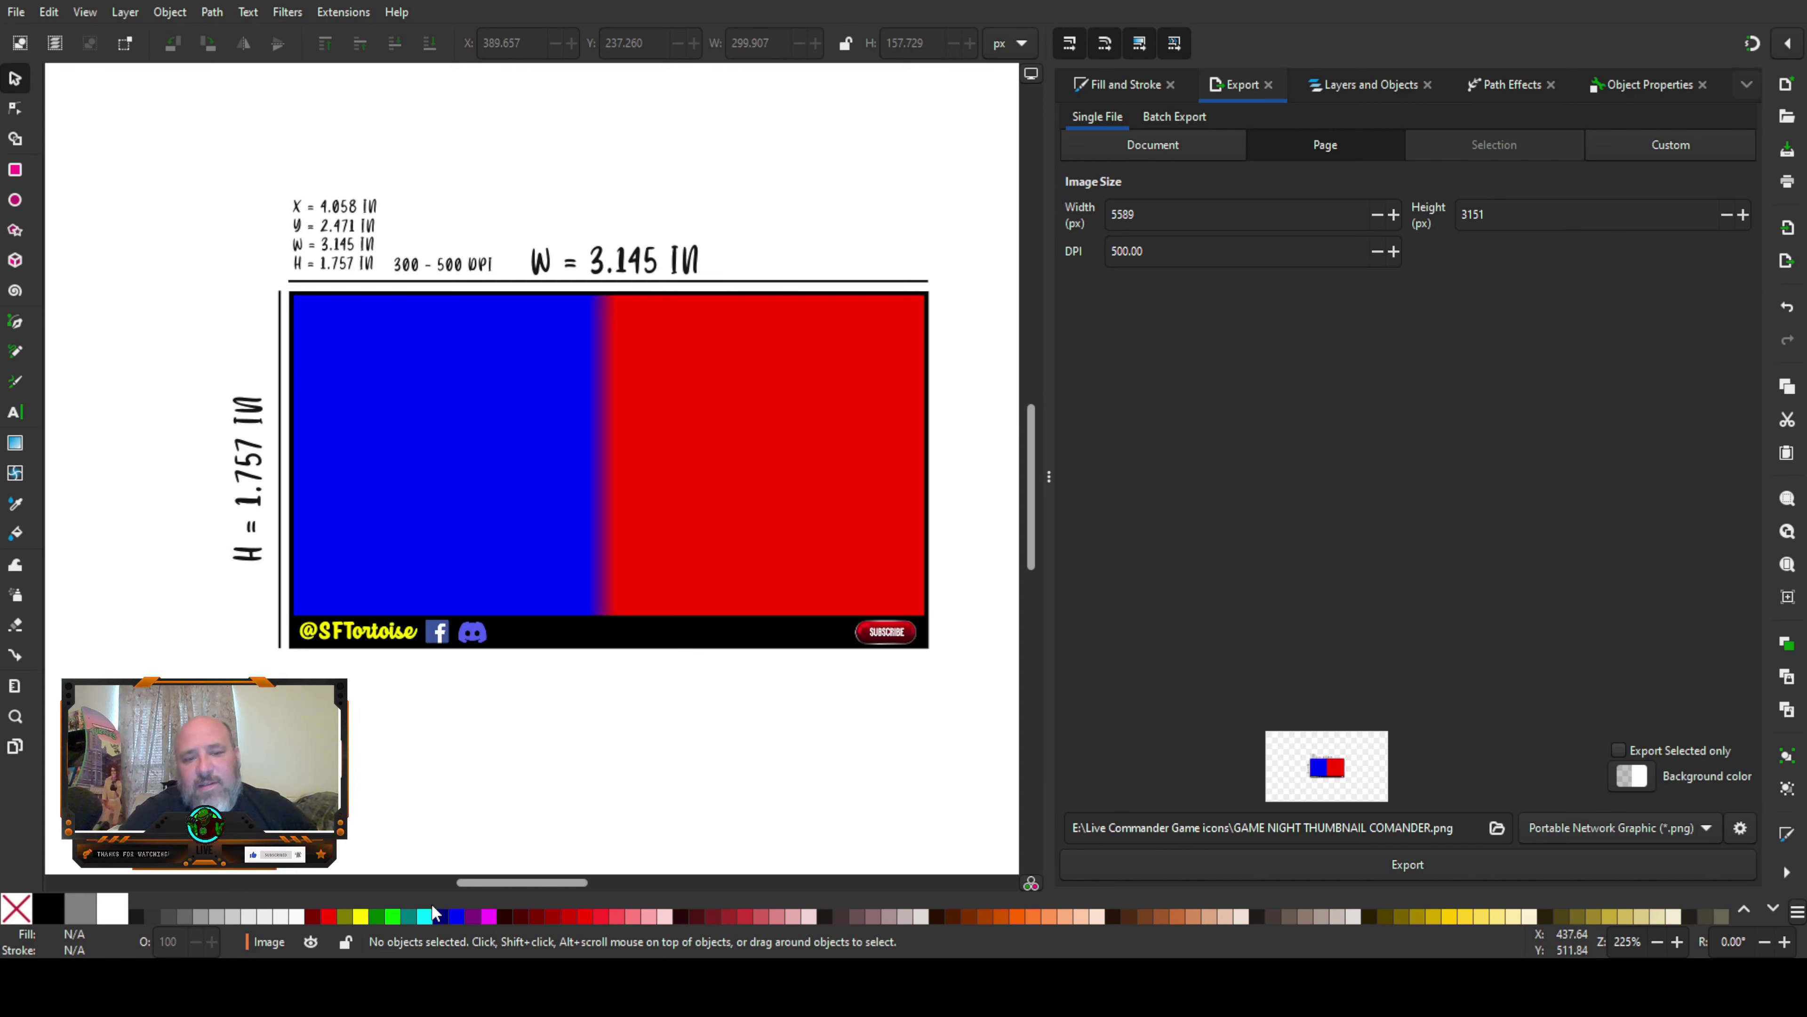
# Step: Draw a rounded rectangle over the blue half of the background
pyautogui.press('r')
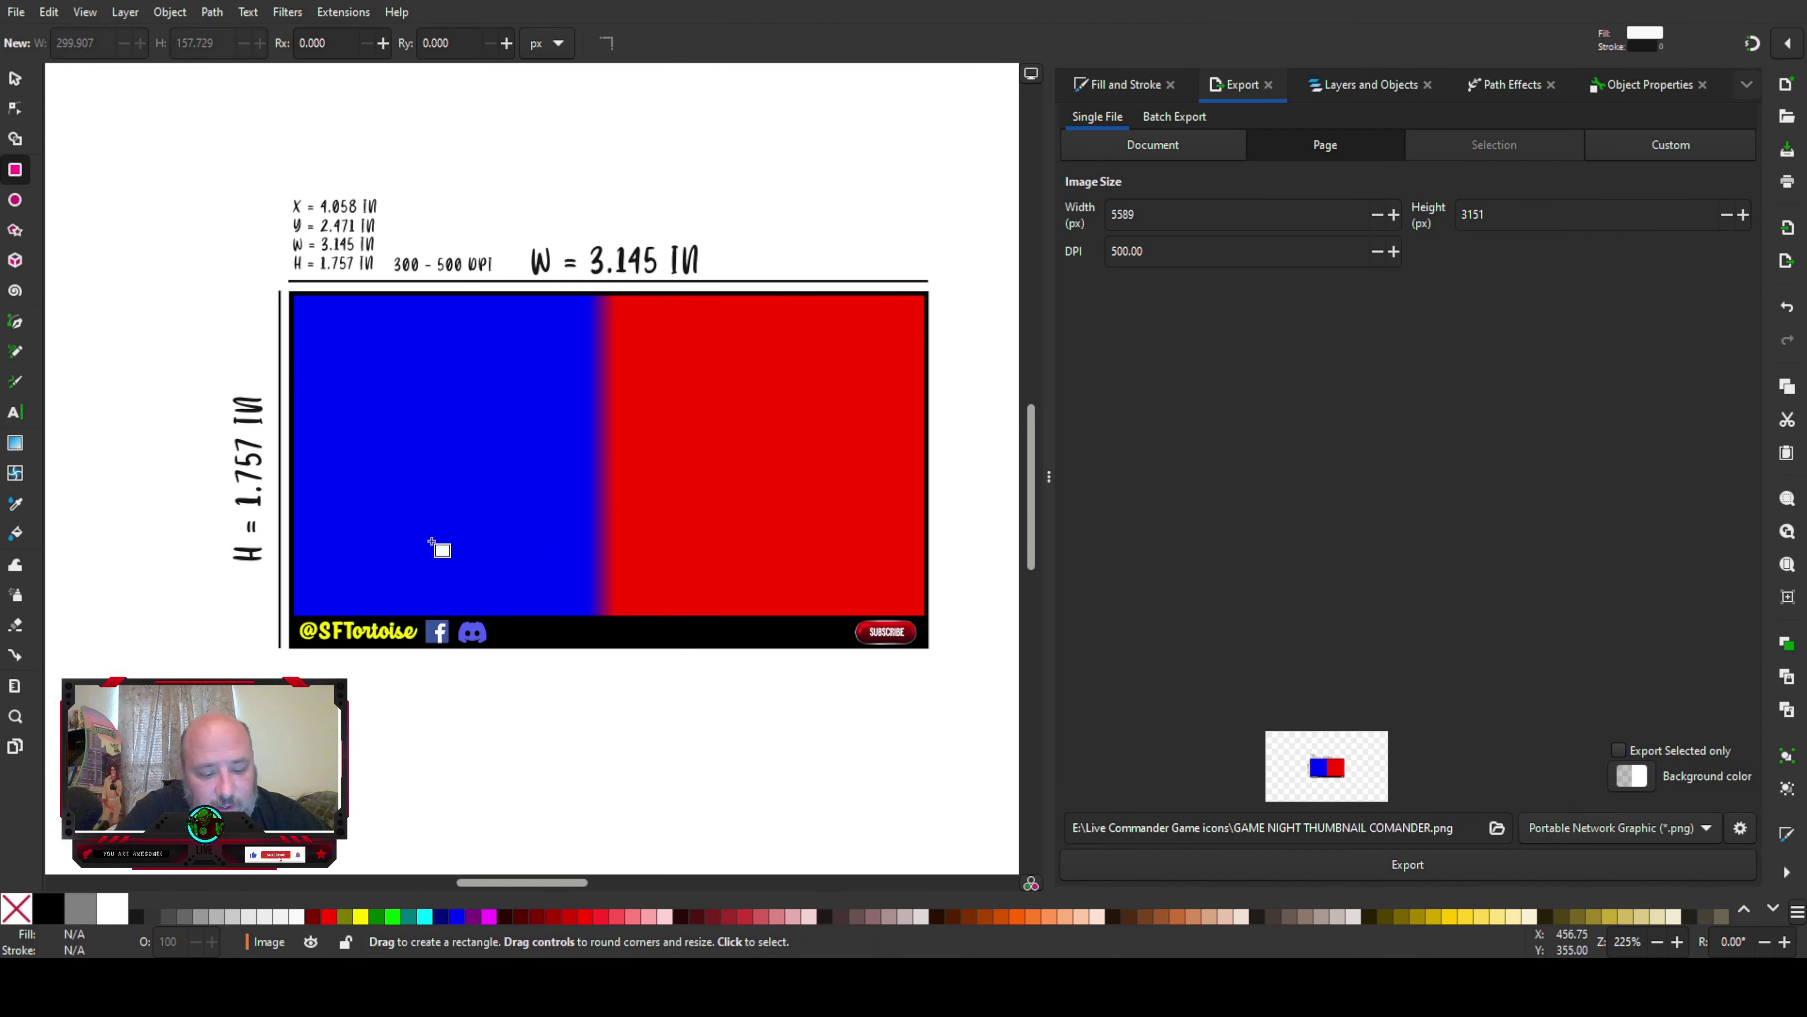
pyautogui.moveTo(382, 336); pyautogui.dragTo(538, 529)
pyautogui.moveTo(544, 332); pyautogui.dragTo(461, 456)
pyautogui.click(14, 79)
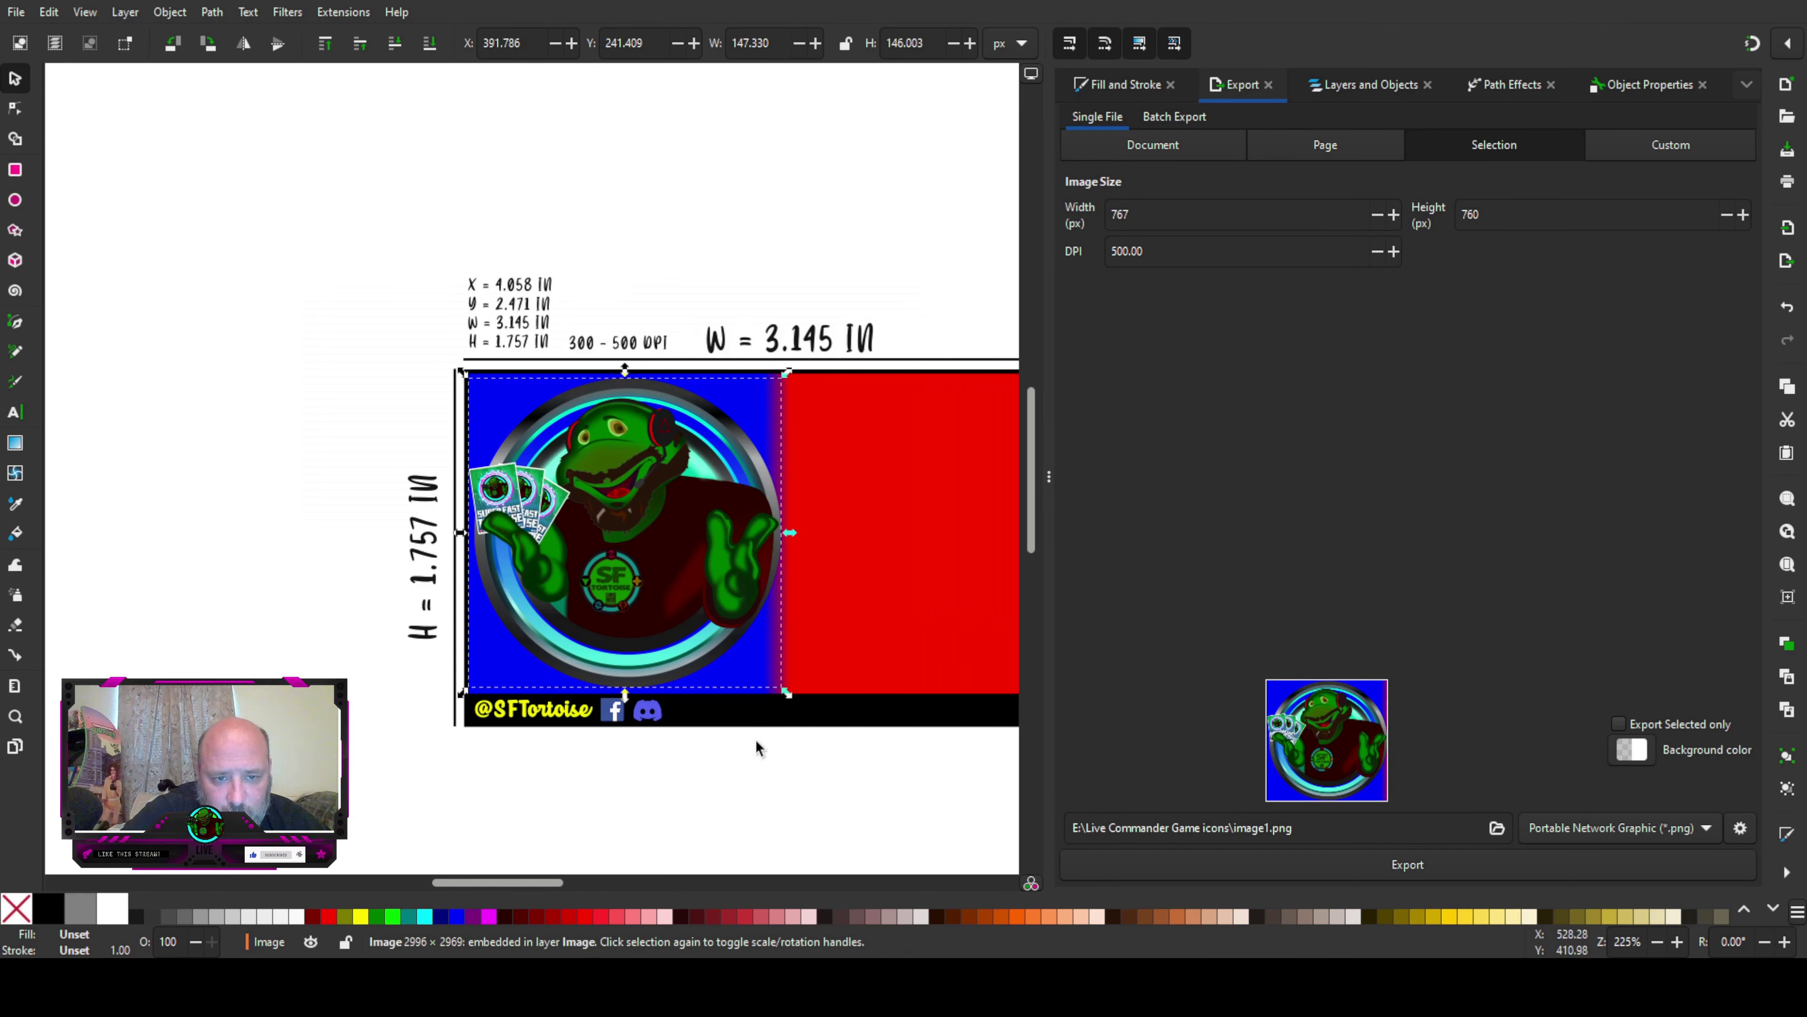
# Step: Stretch the background gradient across most of the thumbnail's width and change its end colour to cyan
pyautogui.click(644, 793)
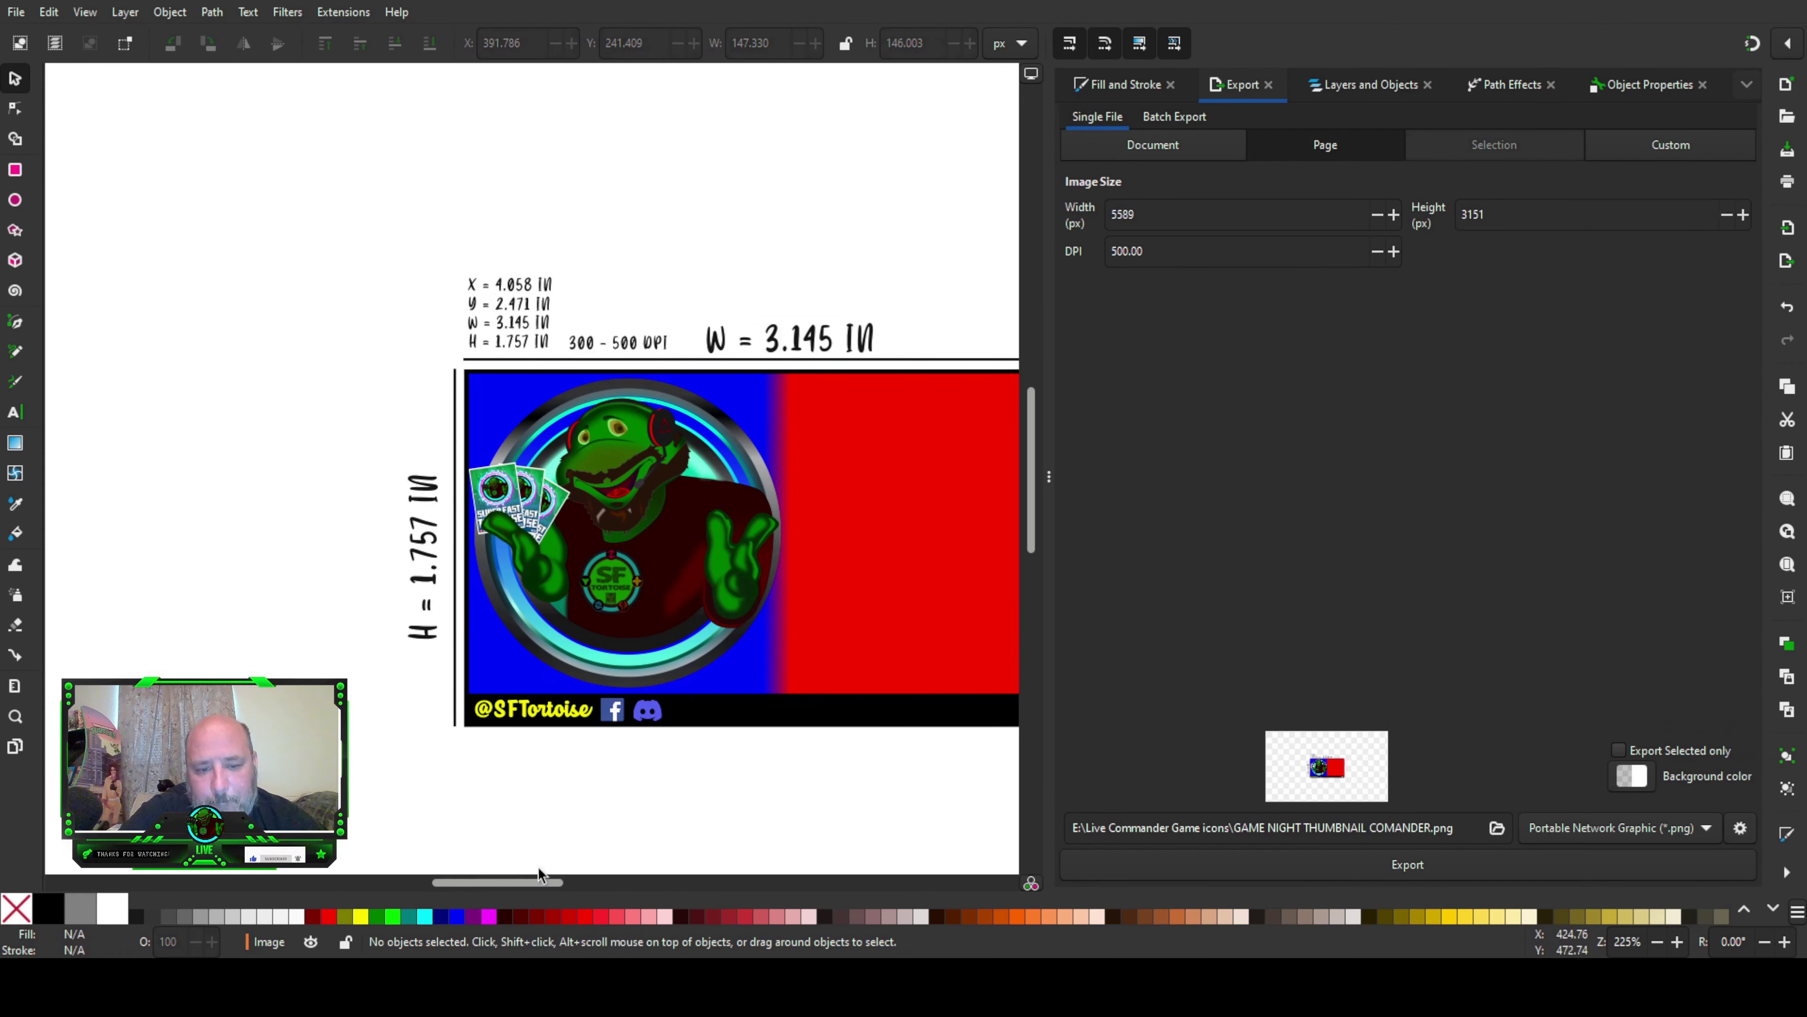
pyautogui.moveTo(519, 884); pyautogui.dragTo(537, 882)
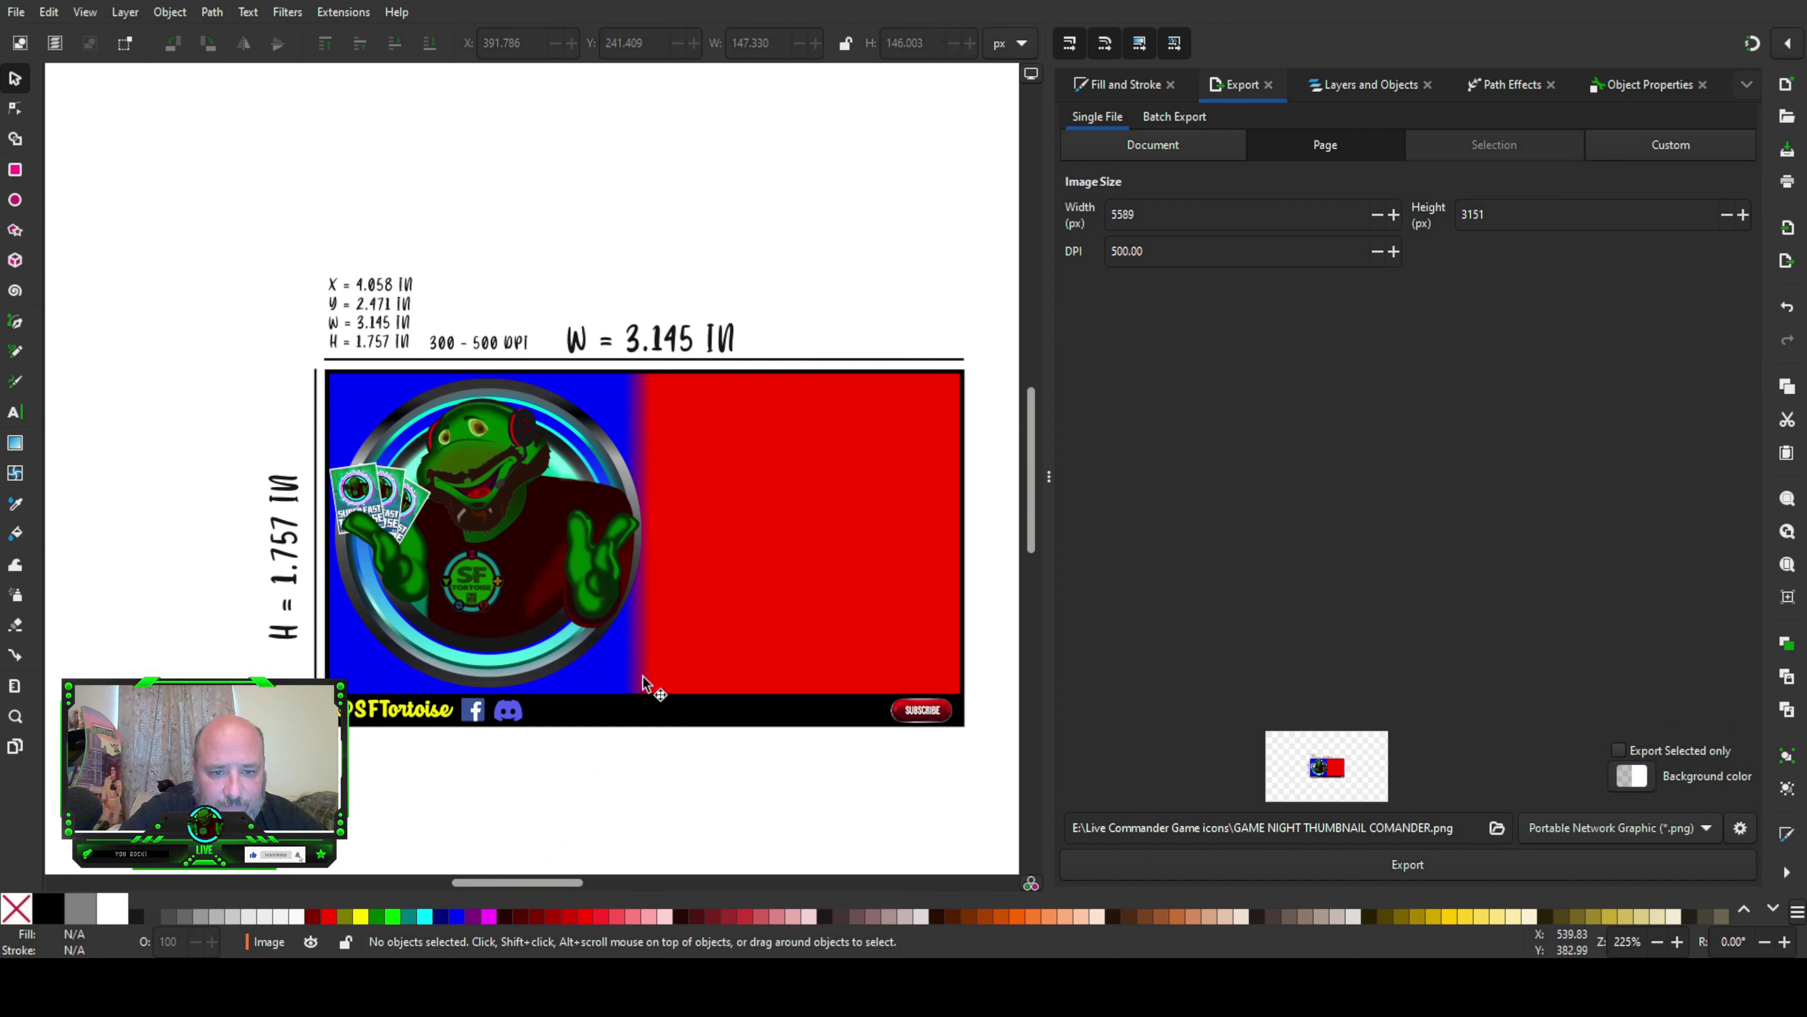
pyautogui.click(675, 626)
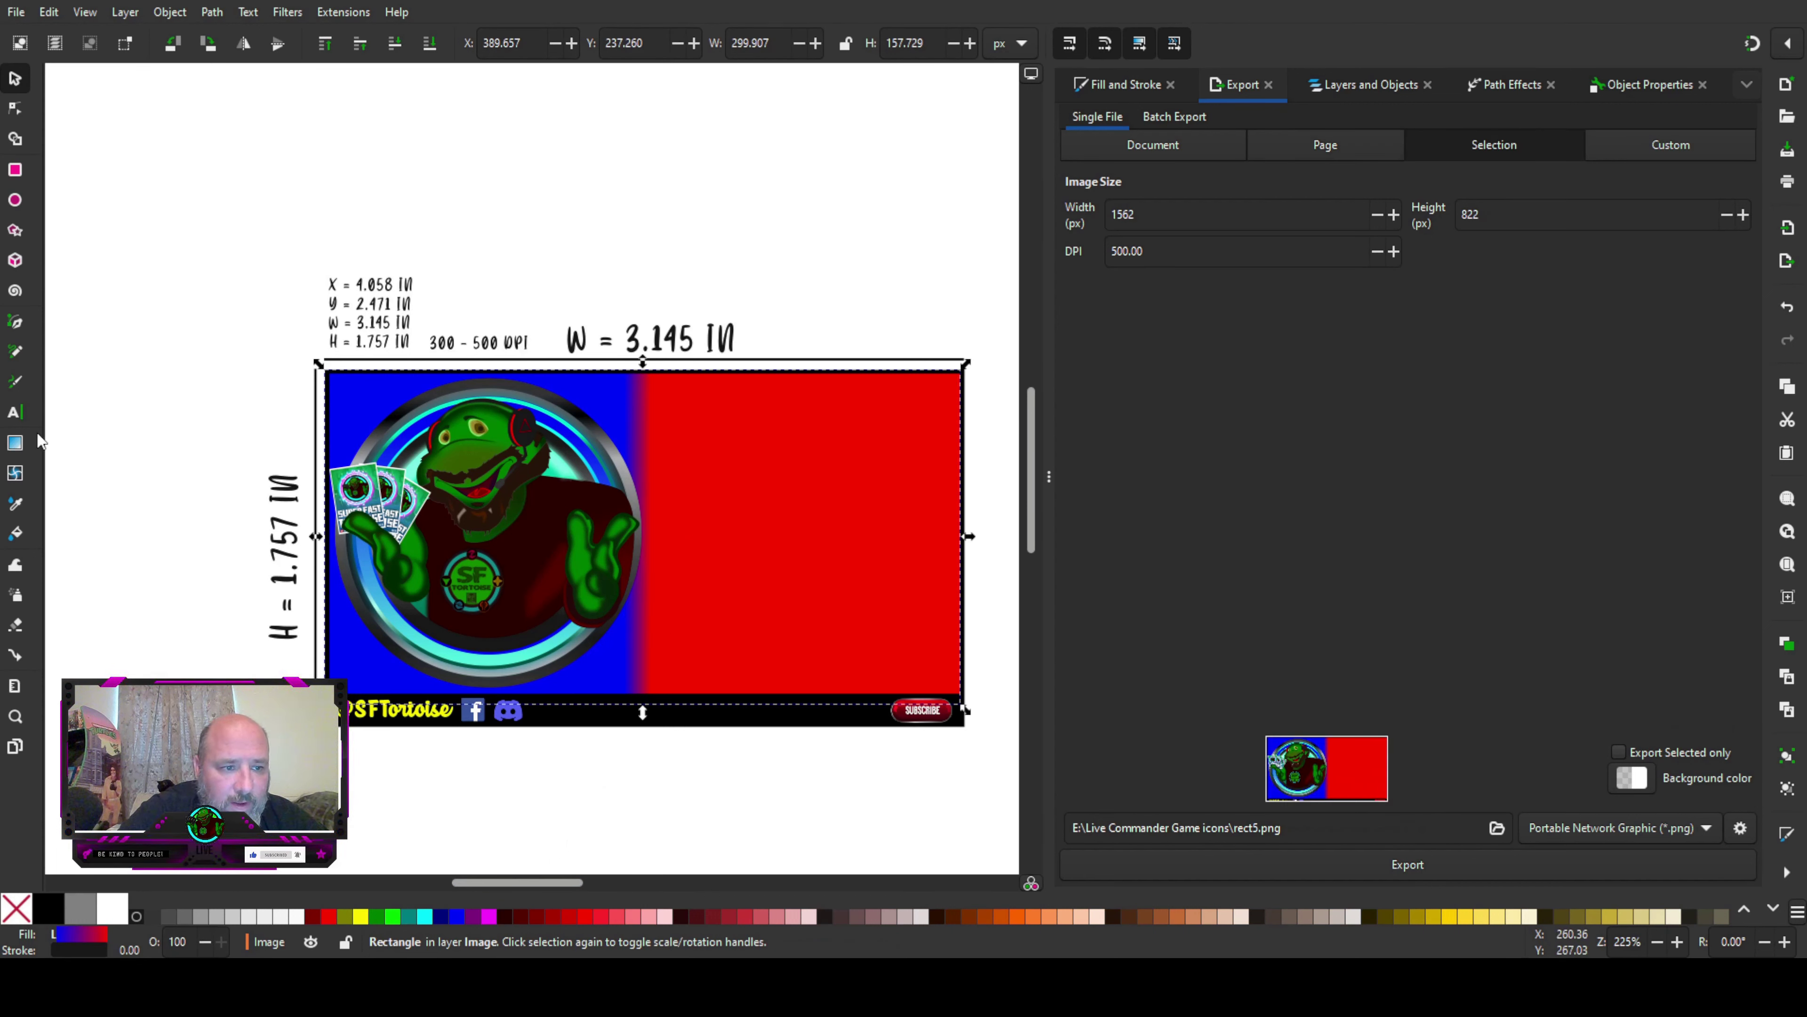
pyautogui.click(12, 448)
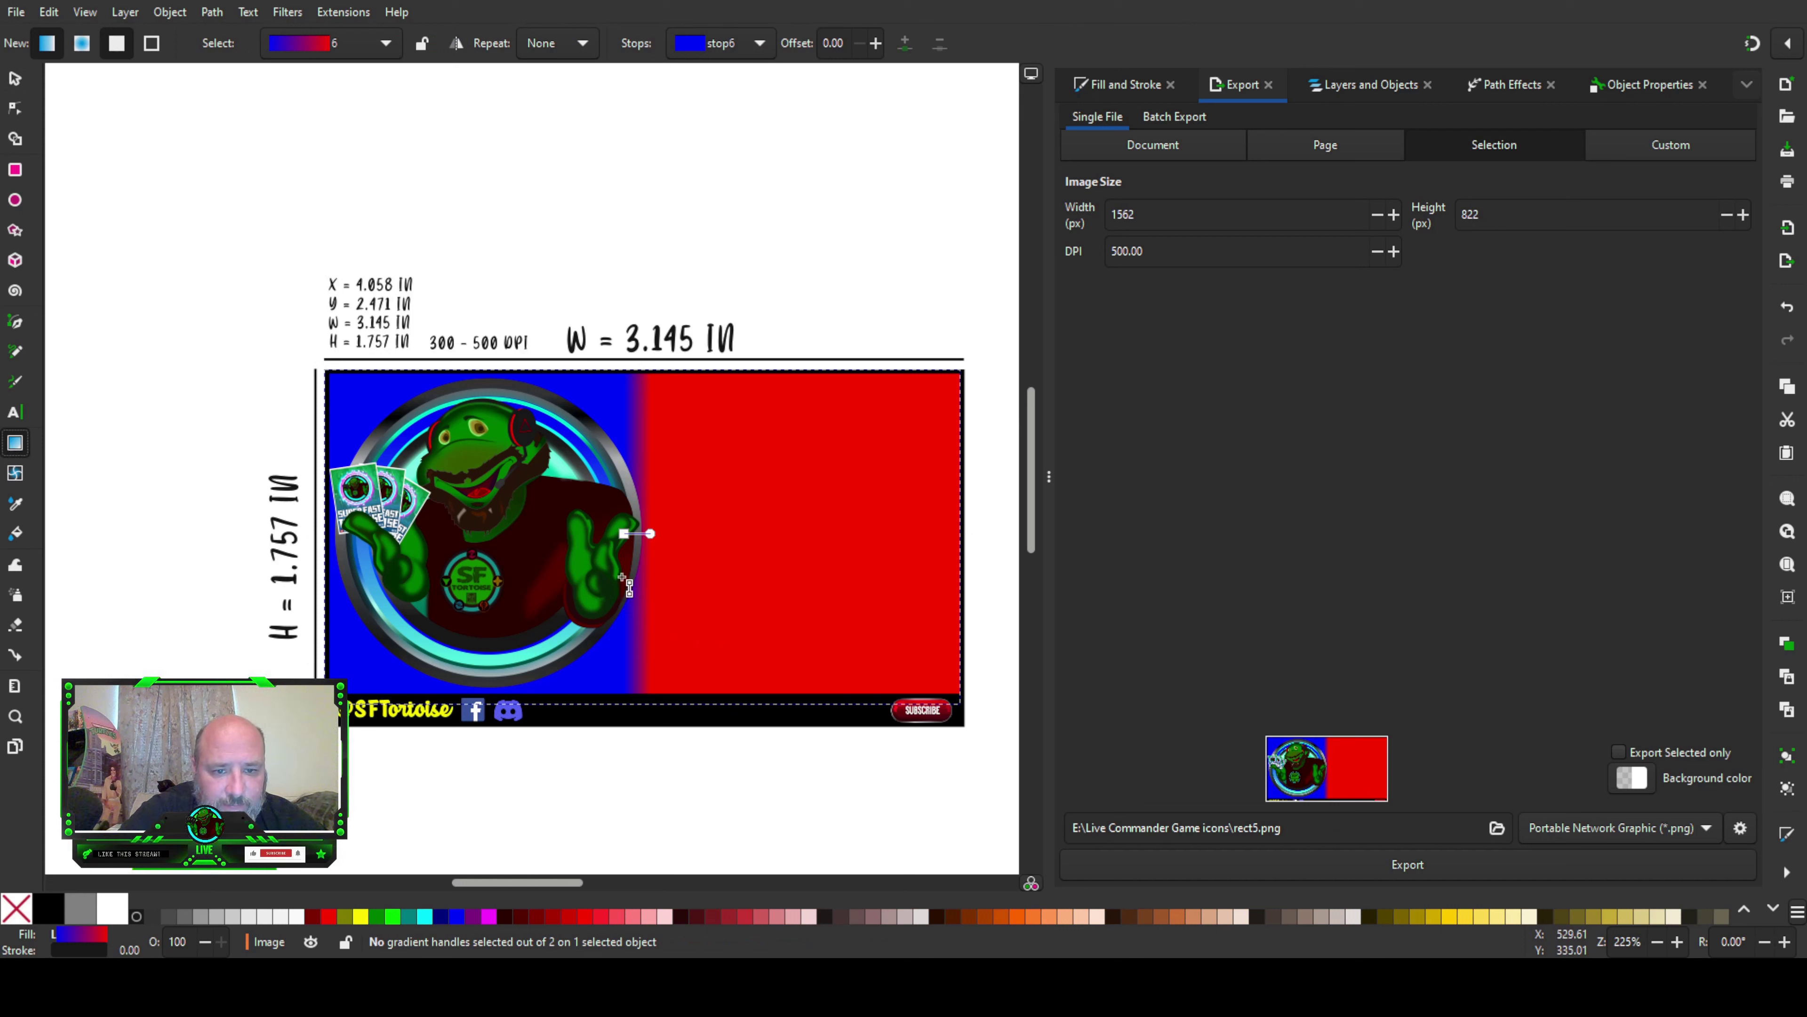
pyautogui.moveTo(624, 533); pyautogui.dragTo(388, 533)
pyautogui.moveTo(650, 533); pyautogui.dragTo(895, 534)
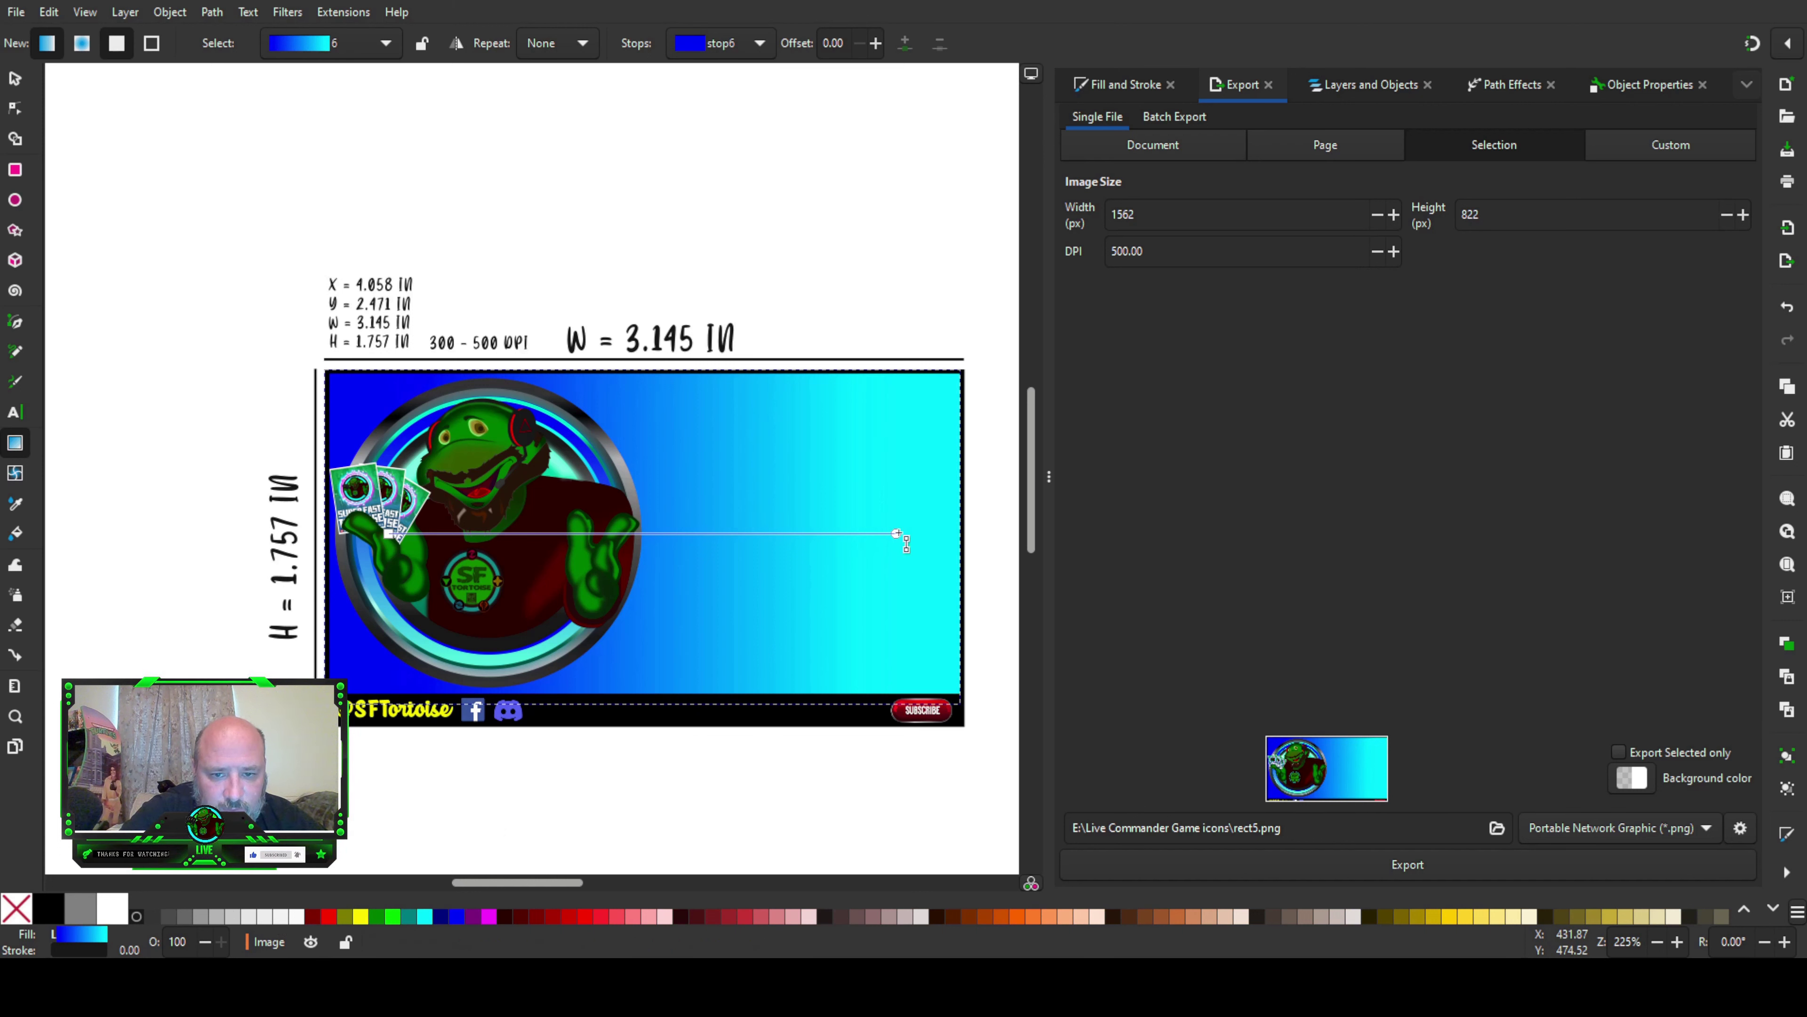
# Step: Recolour both ends of the background gradient to run from dark grey to light grey
pyautogui.moveTo(898, 534); pyautogui.dragTo(897, 533)
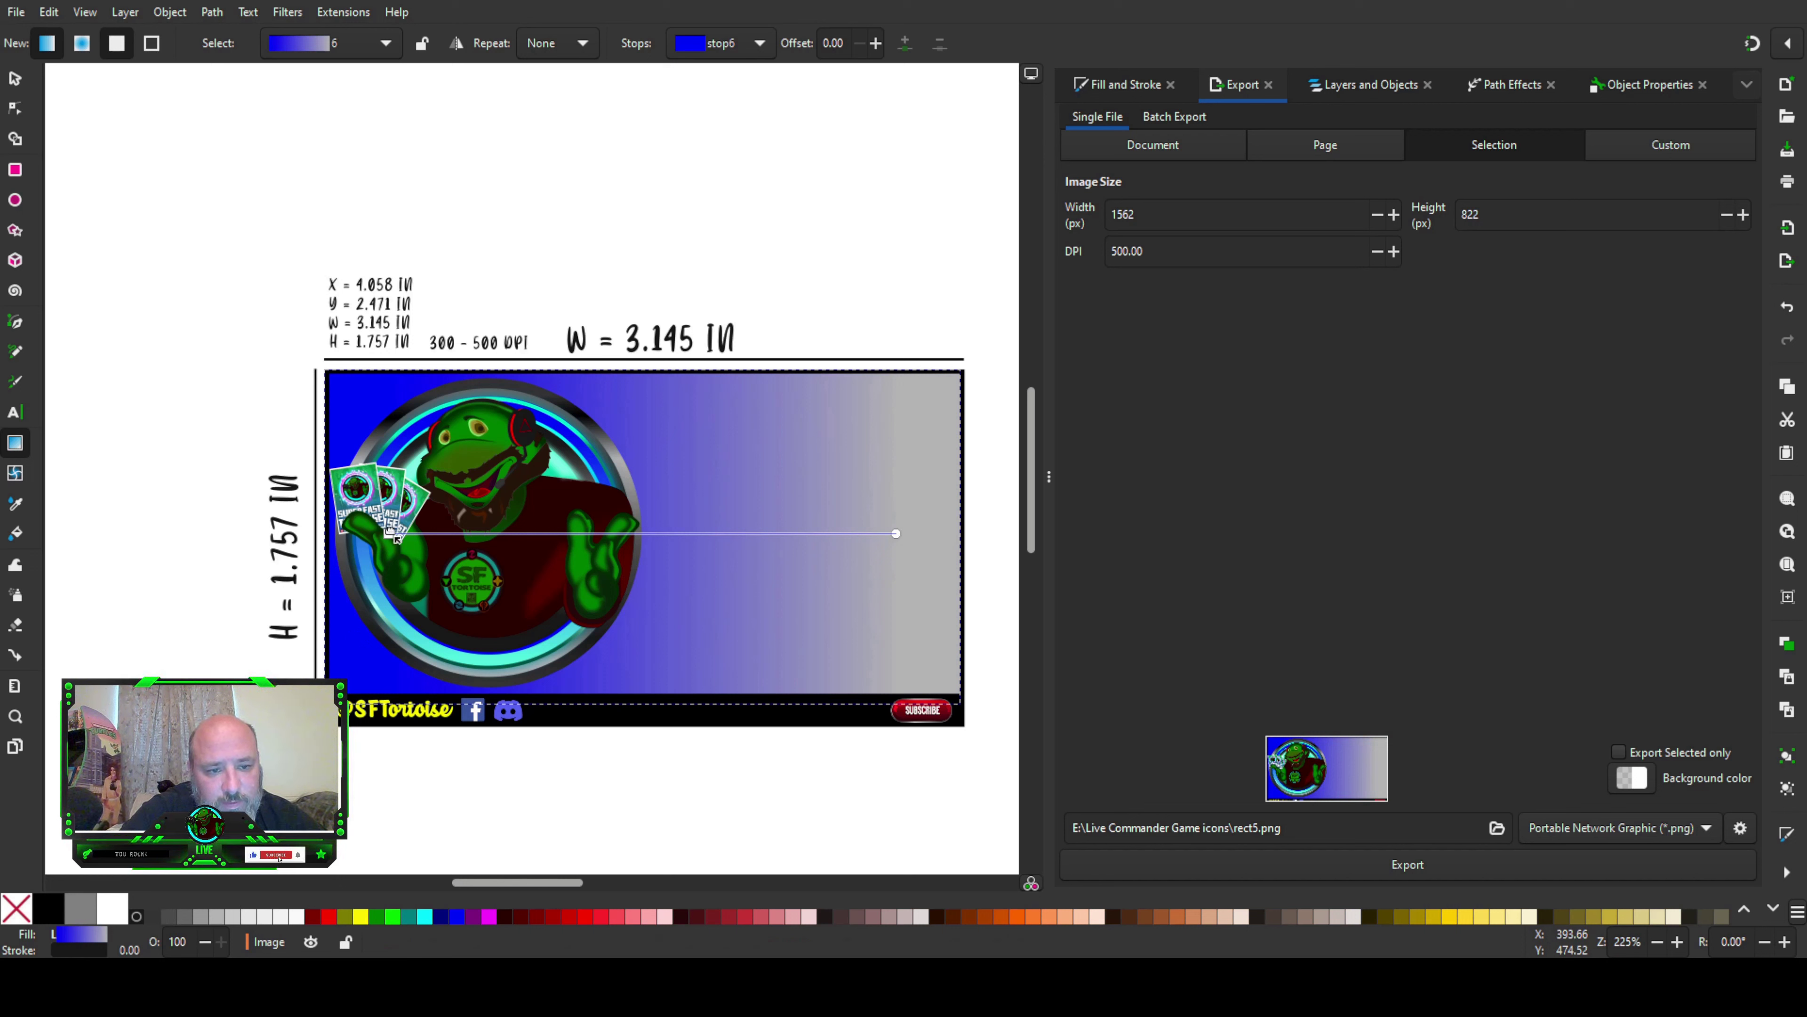
pyautogui.press('Delete')
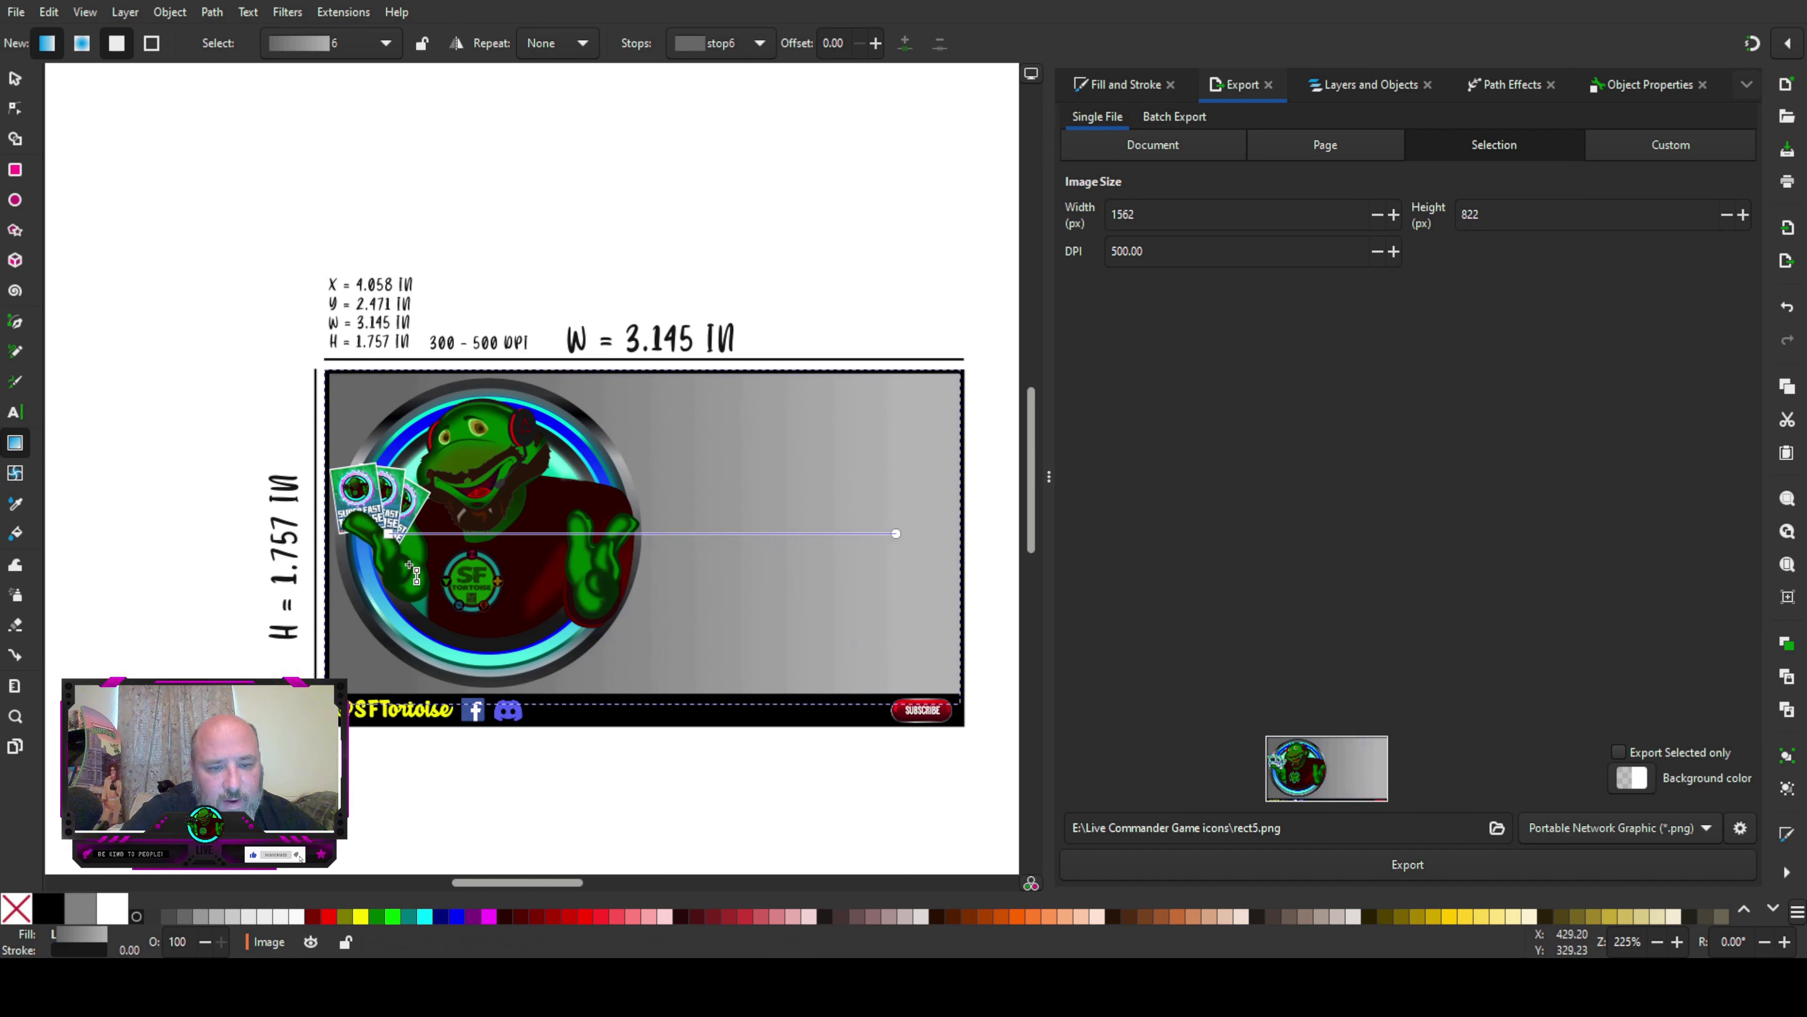
pyautogui.click(197, 447)
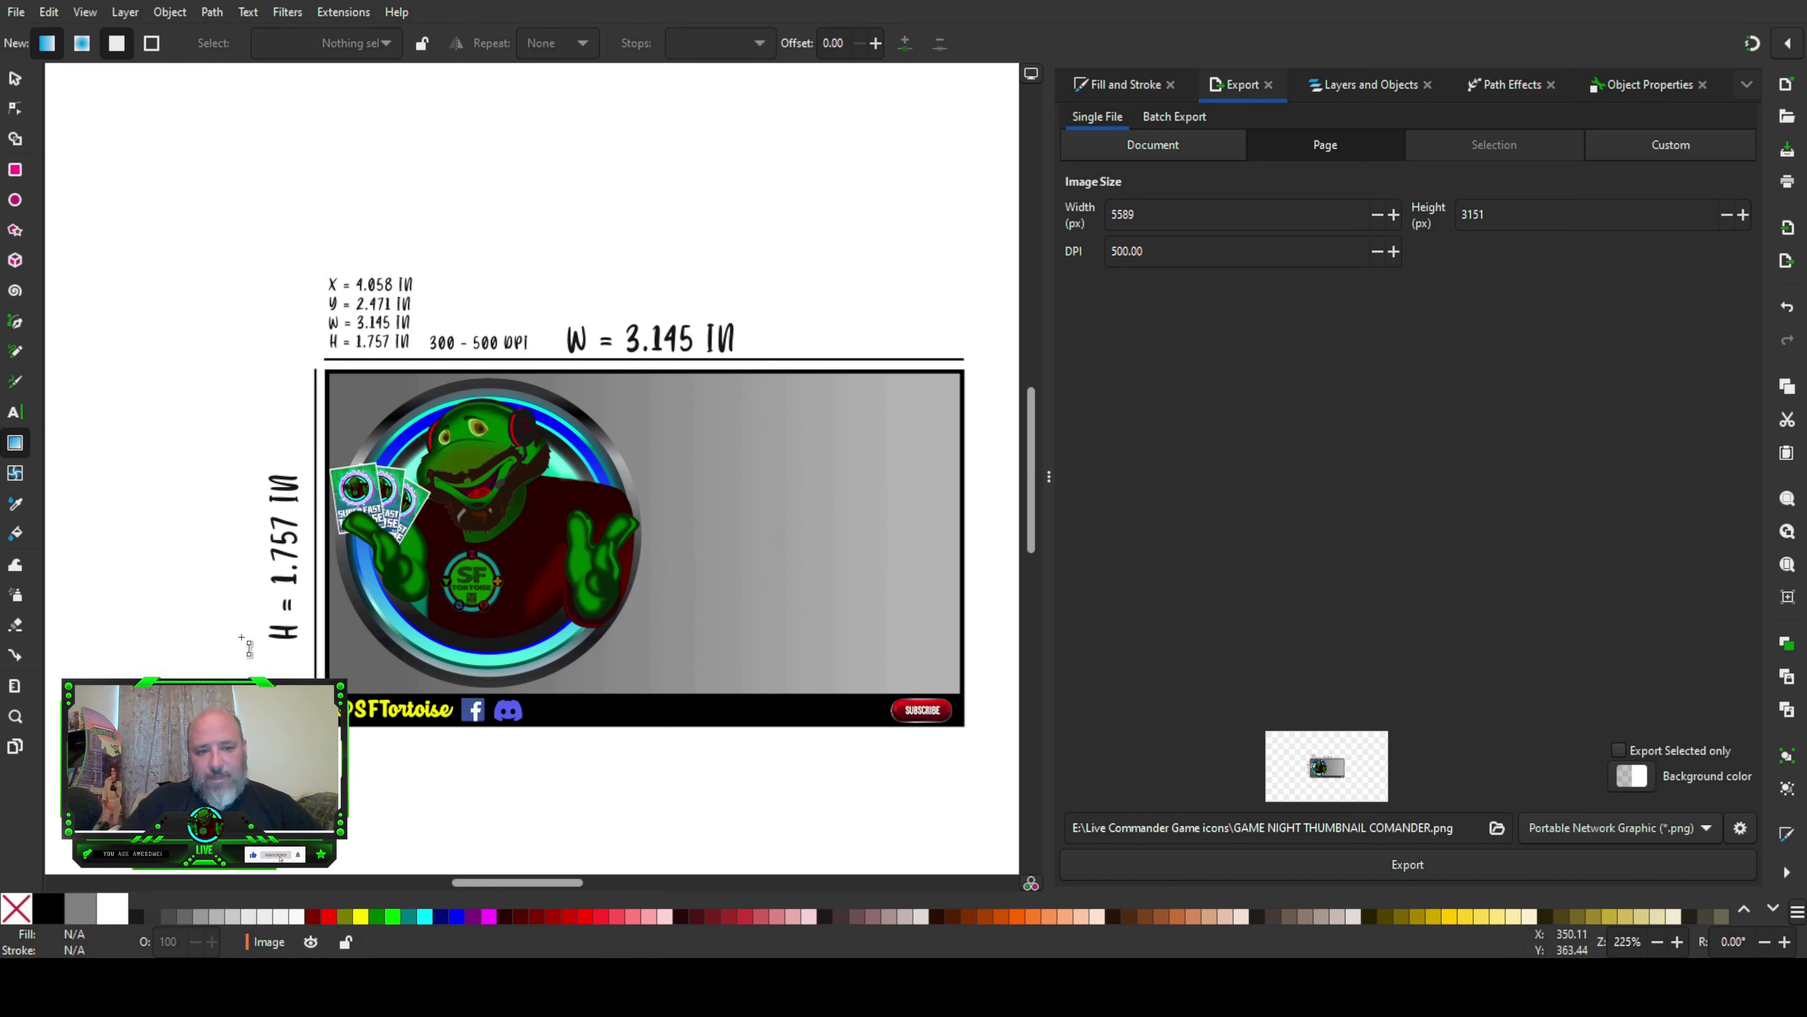
# Step: Add the white two-line title "THUMBNAIL DESIGN" in the Soloist font beside the mascot, in the upper part of the grey area
pyautogui.click(14, 411)
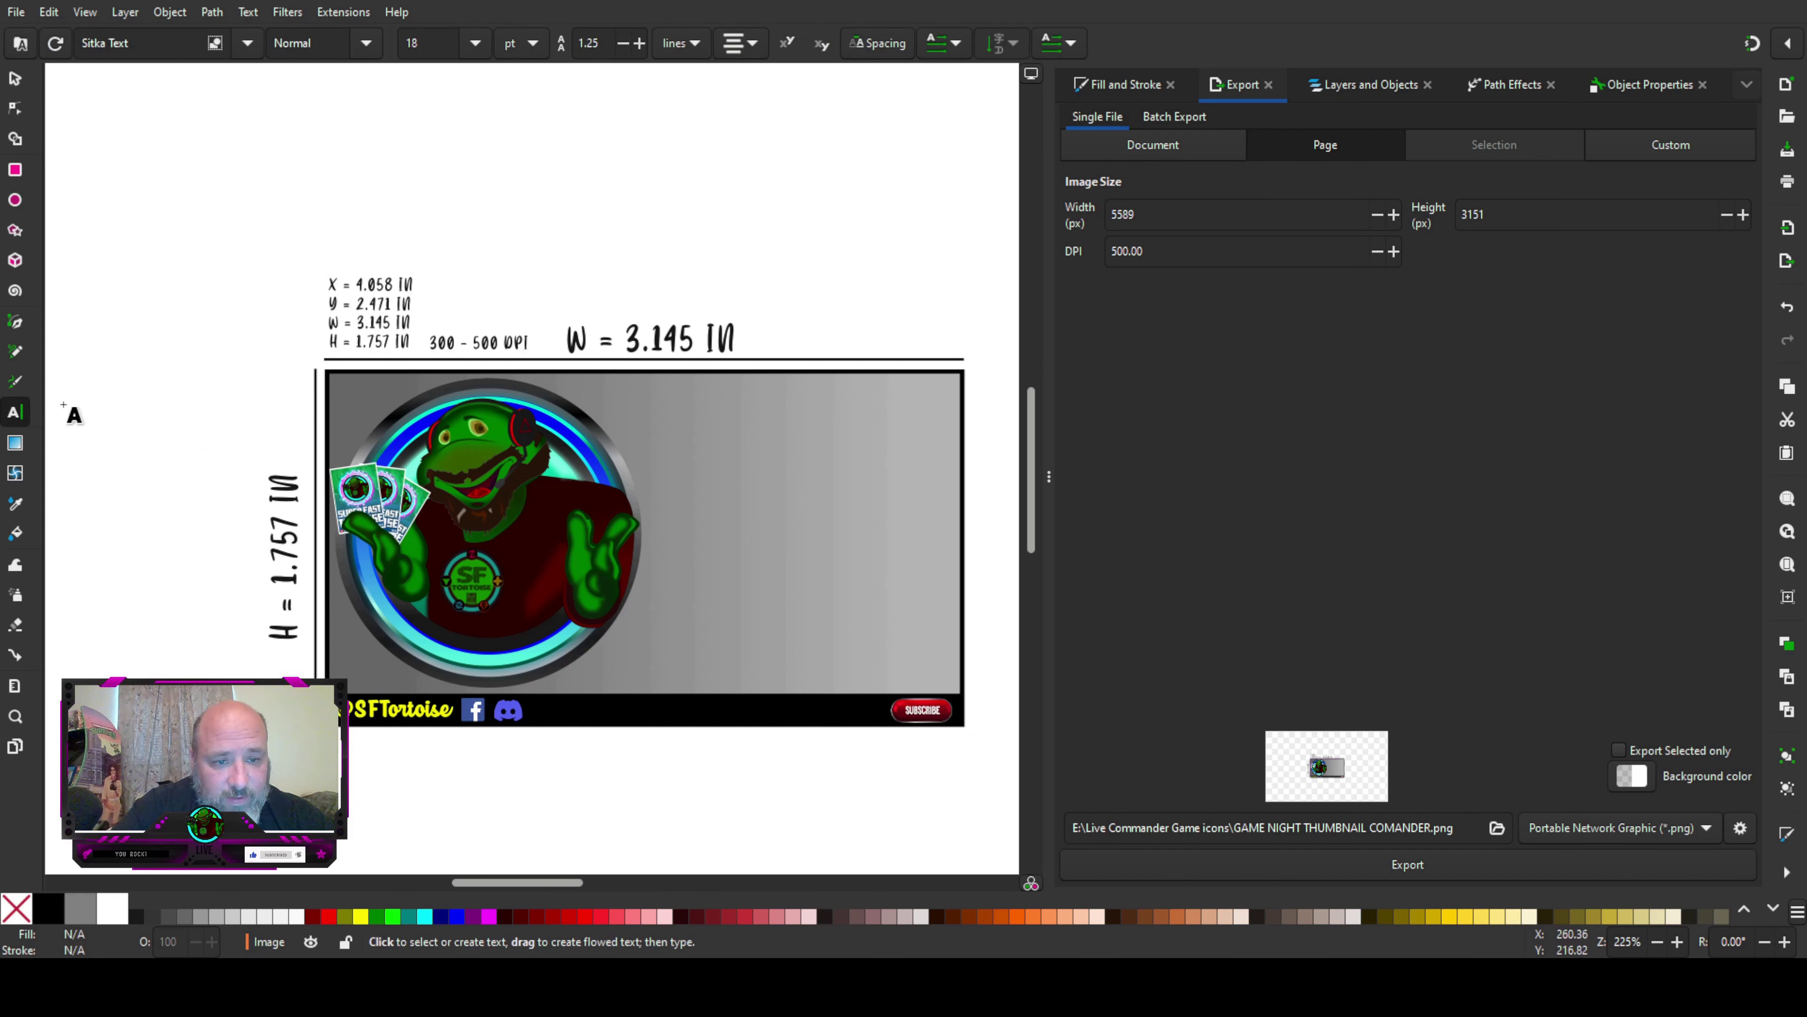
pyautogui.hotkey('ctrl', 'v')
pyautogui.moveTo(903, 475); pyautogui.dragTo(900, 475)
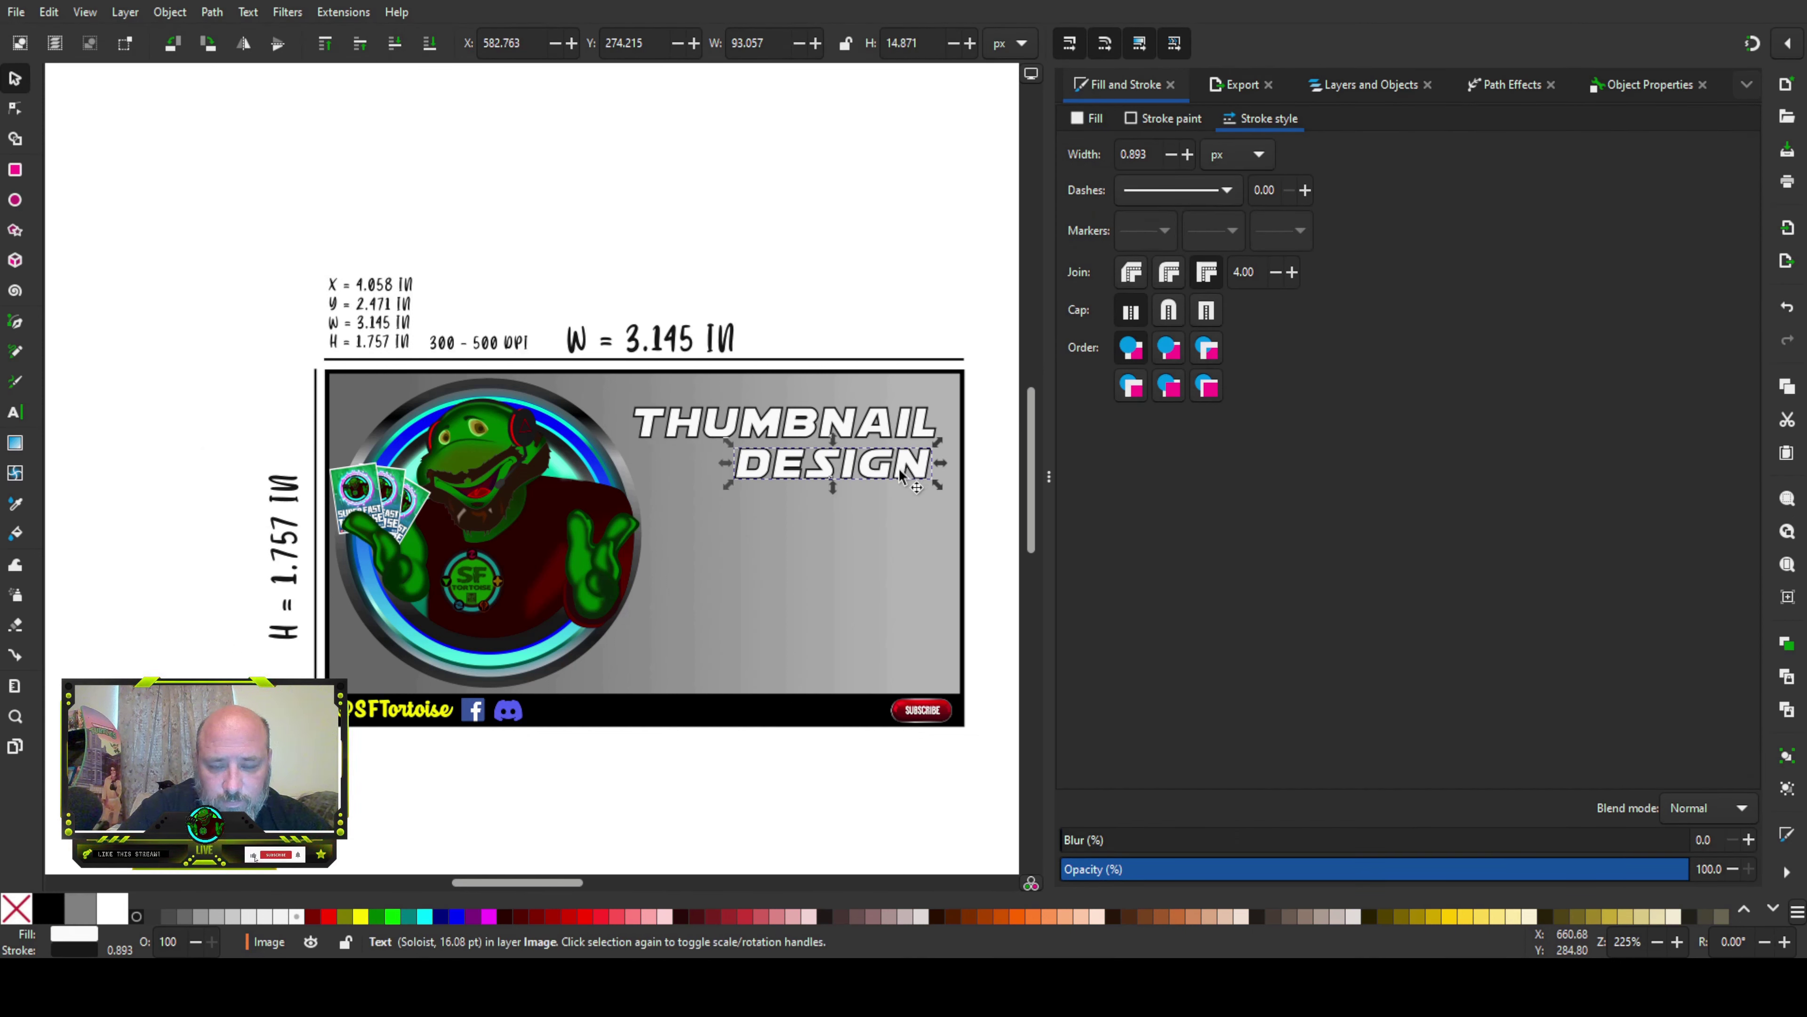
pyautogui.click(834, 783)
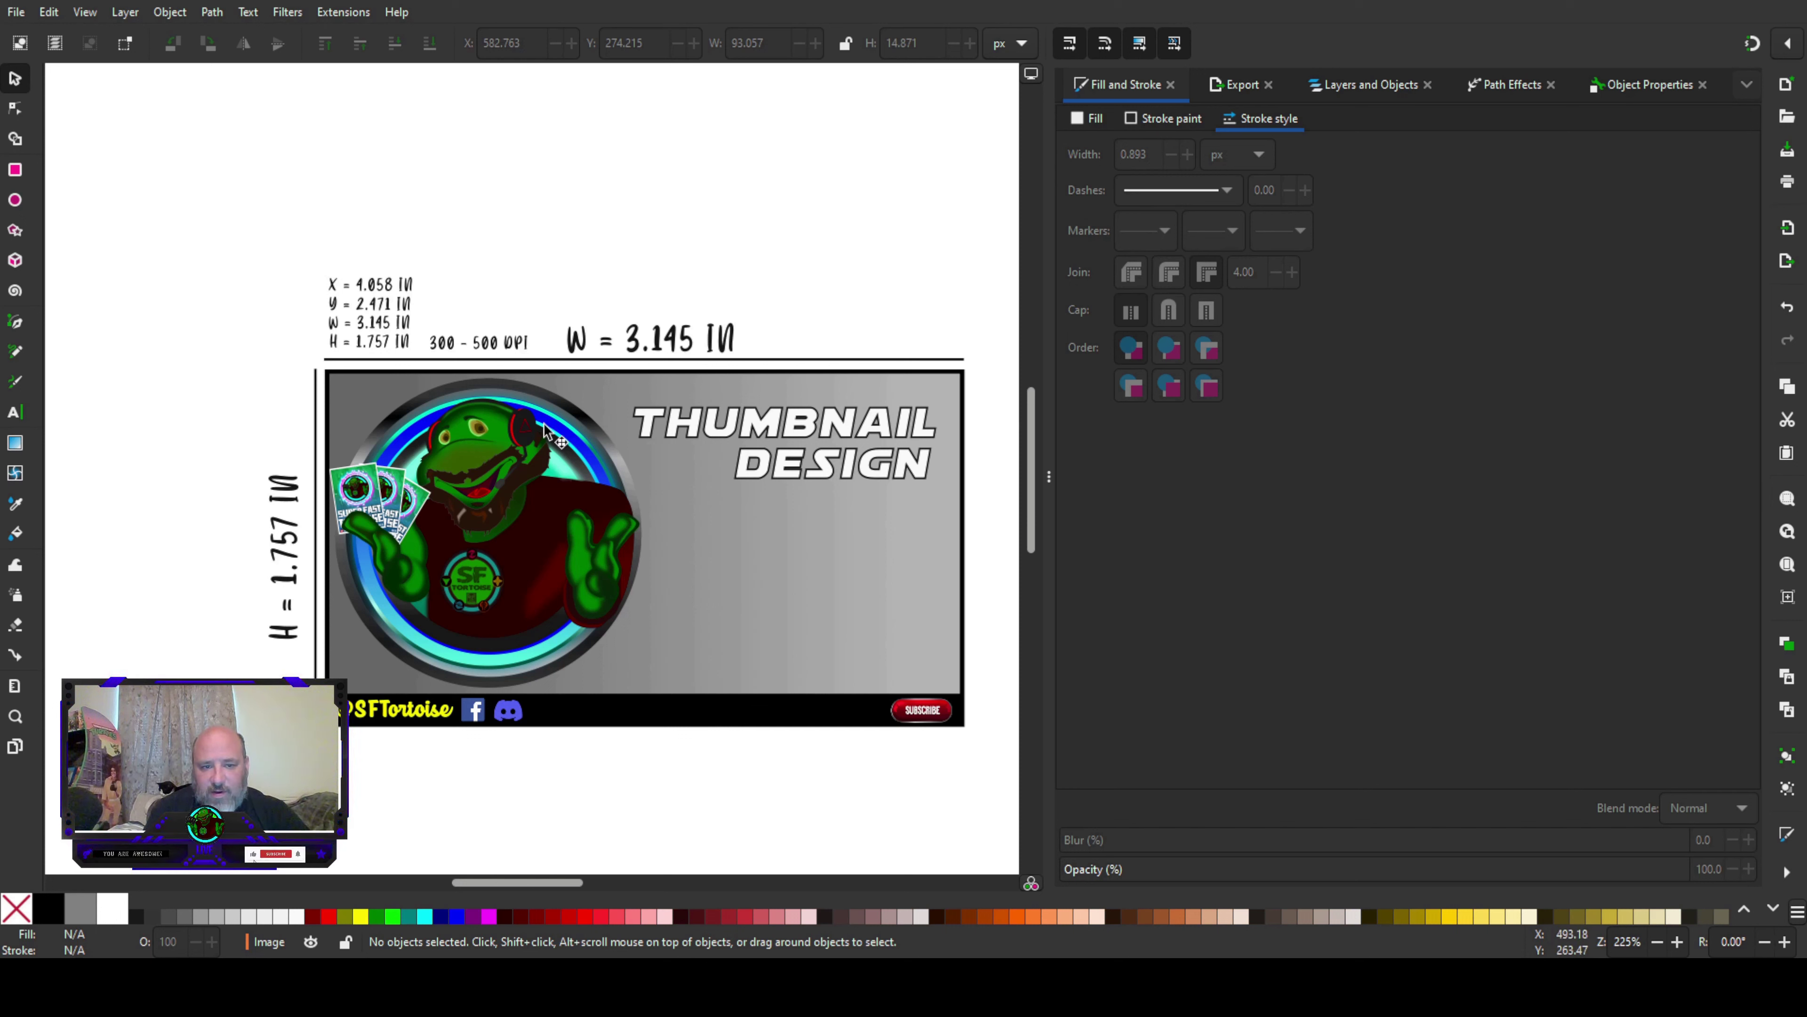
# Step: Draw a rounded rectangle about 128 by 105 px over the centre of the thumbnail, and undo it
pyautogui.moveTo(499, 420); pyautogui.dragTo(771, 644)
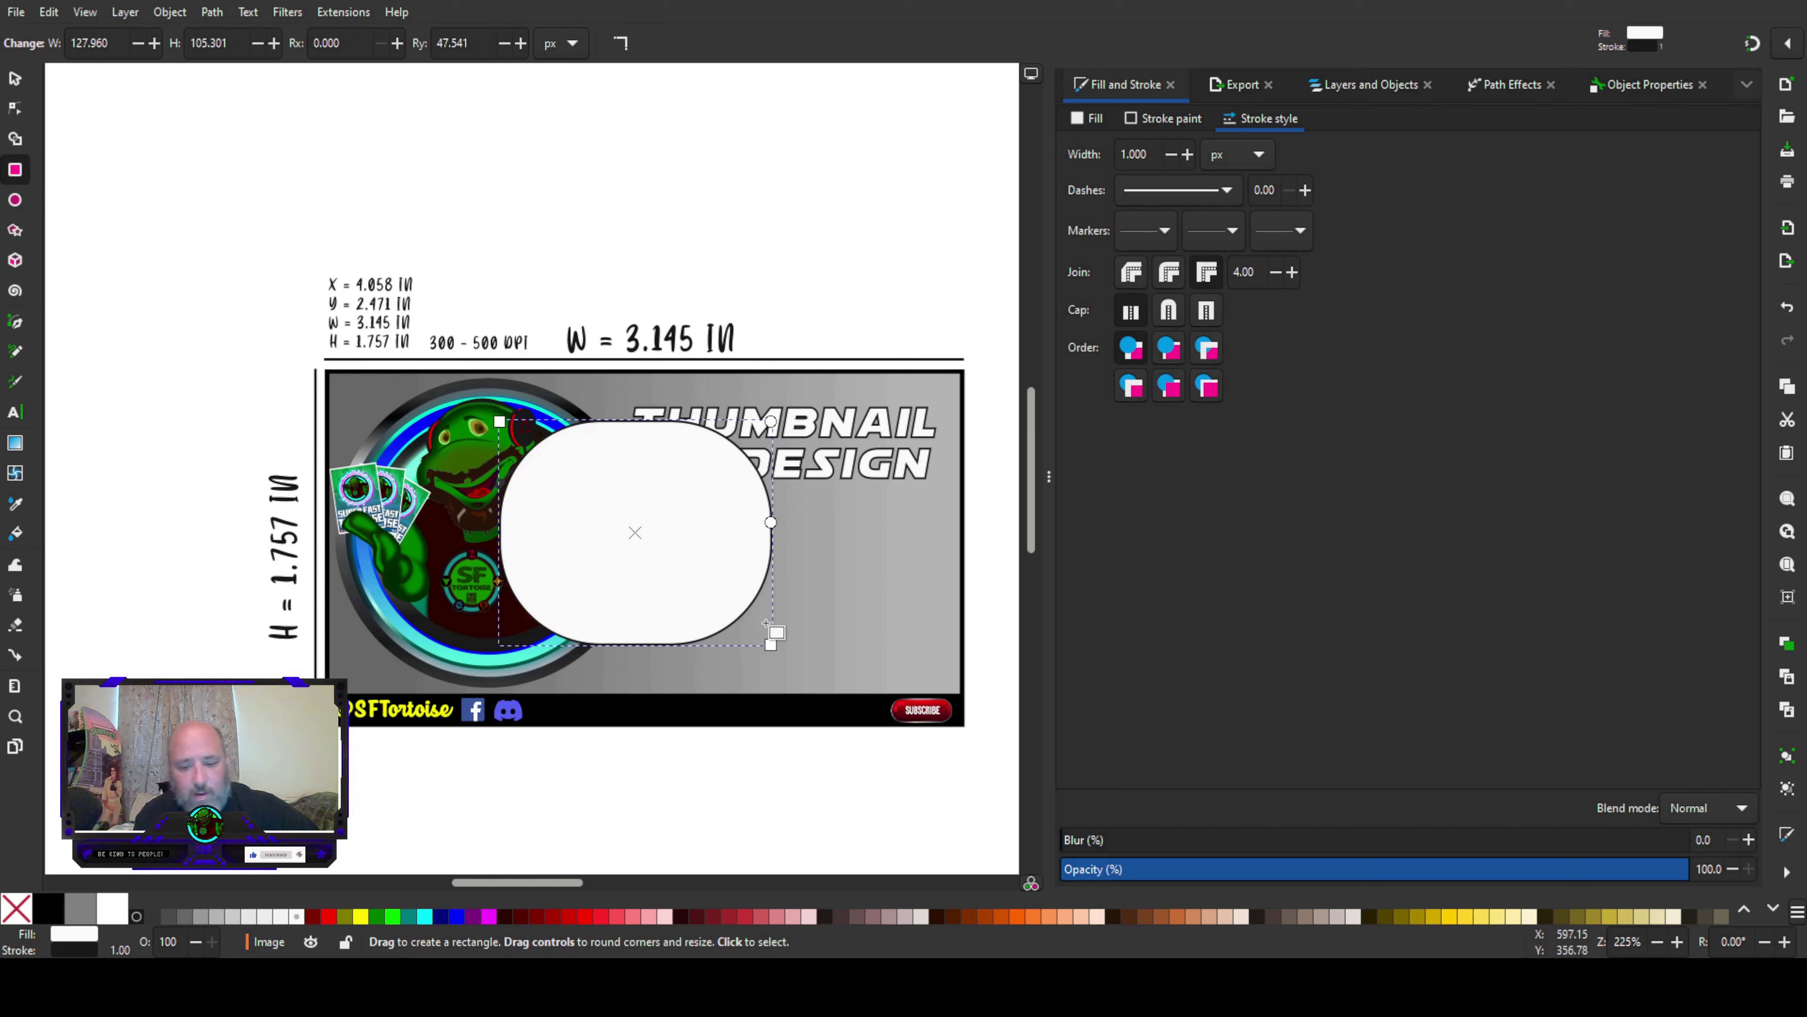
pyautogui.hotkey('ctrl', 'z')
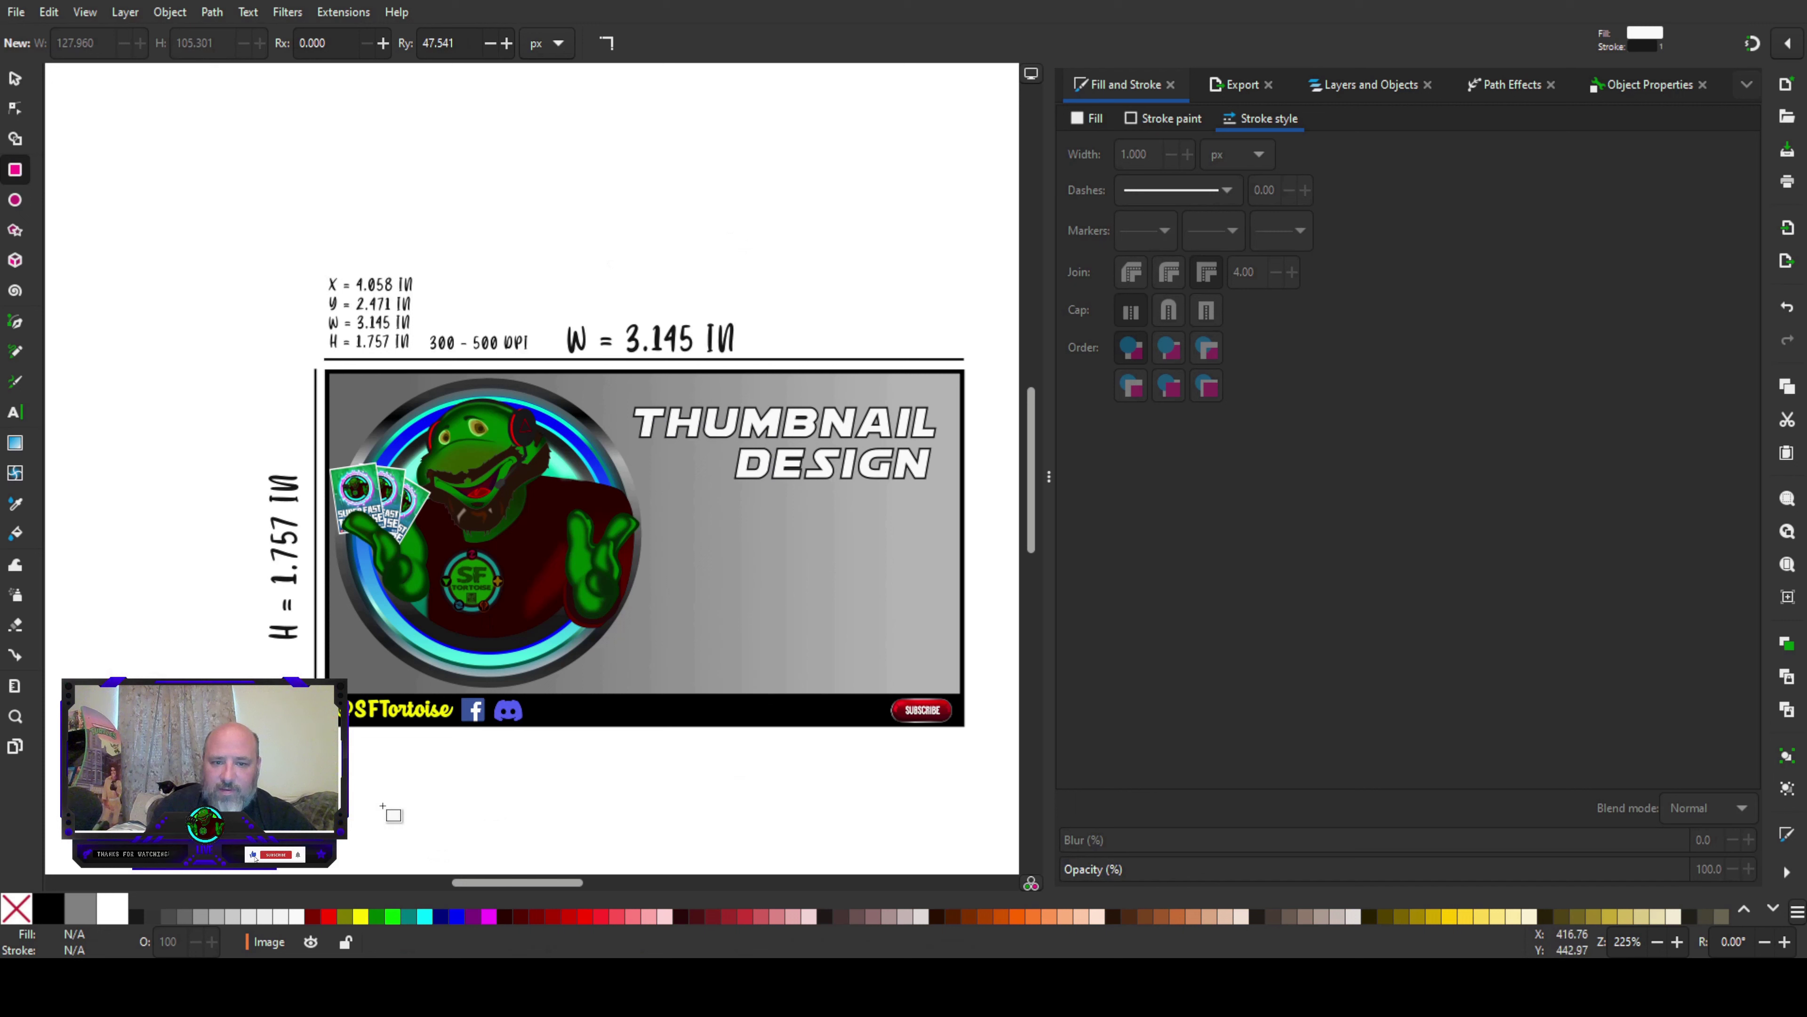
pyautogui.click(20, 81)
# Step: Fill both title words, "THUMBNAIL" and "DESIGN", with pink
pyautogui.click(843, 425)
pyautogui.keyDown('shift'); pyautogui.click(854, 474); pyautogui.keyUp('shift')
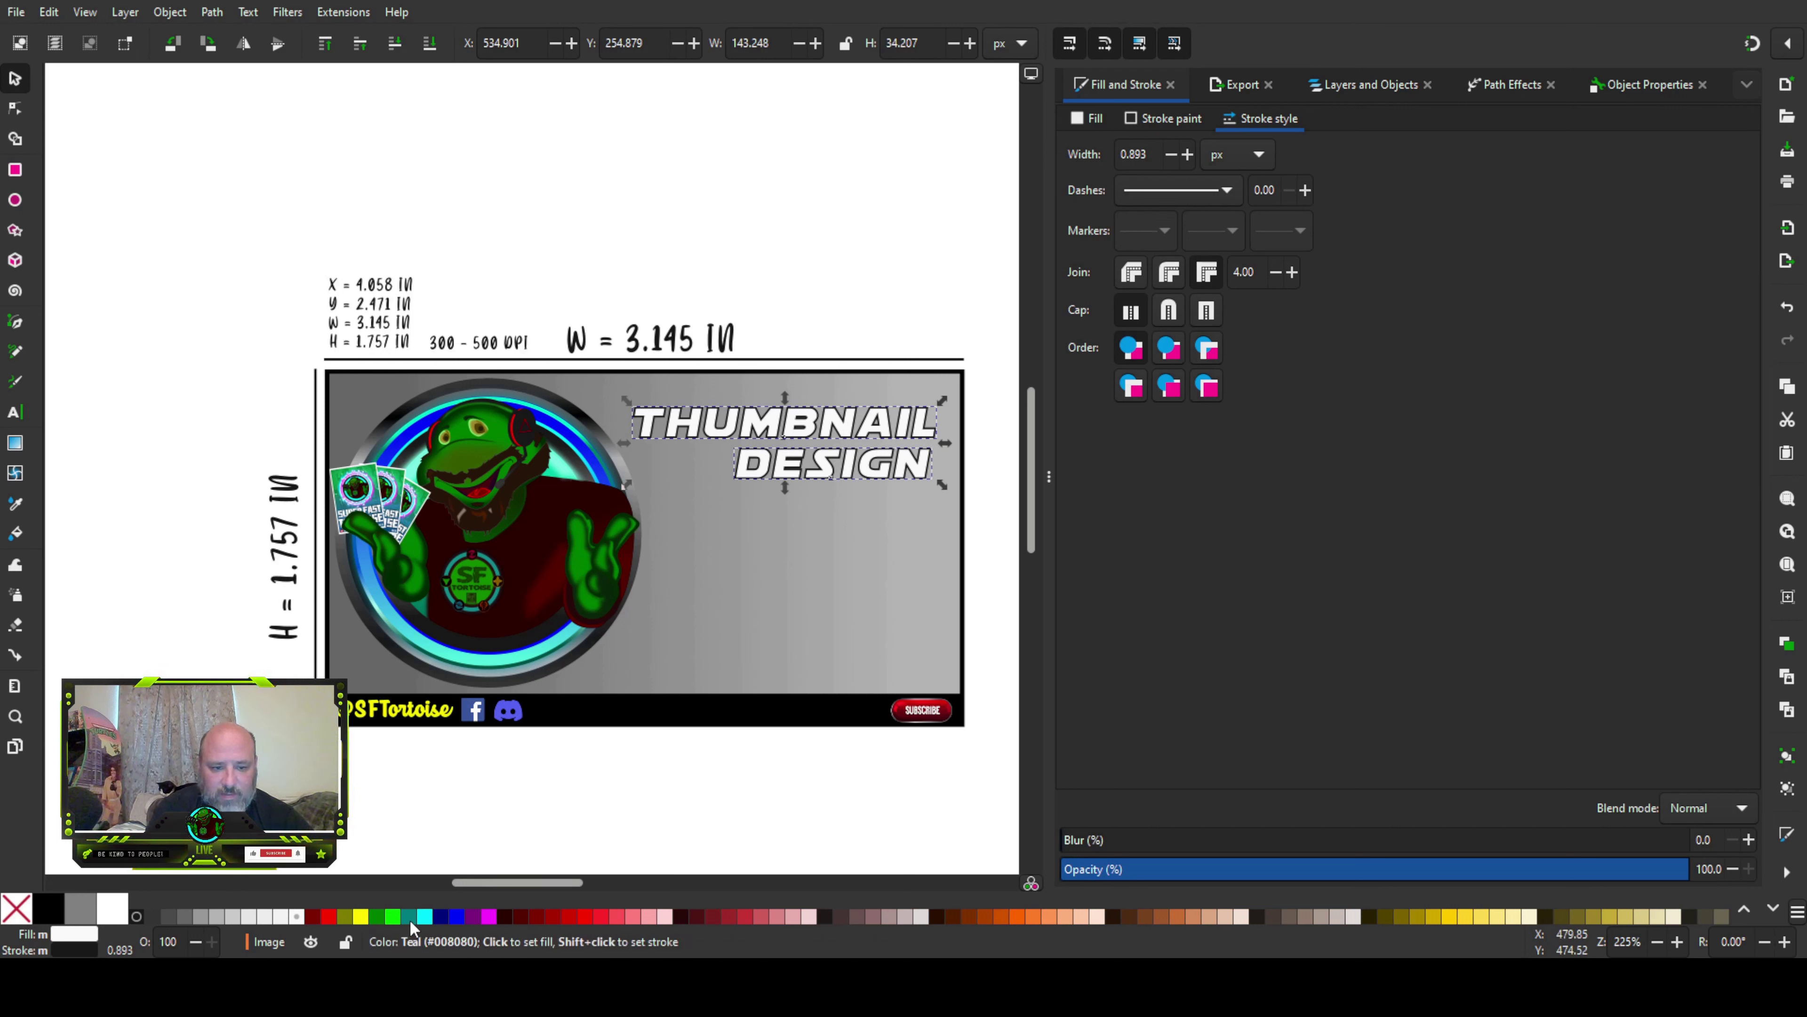
pyautogui.click(600, 916)
pyautogui.click(264, 185)
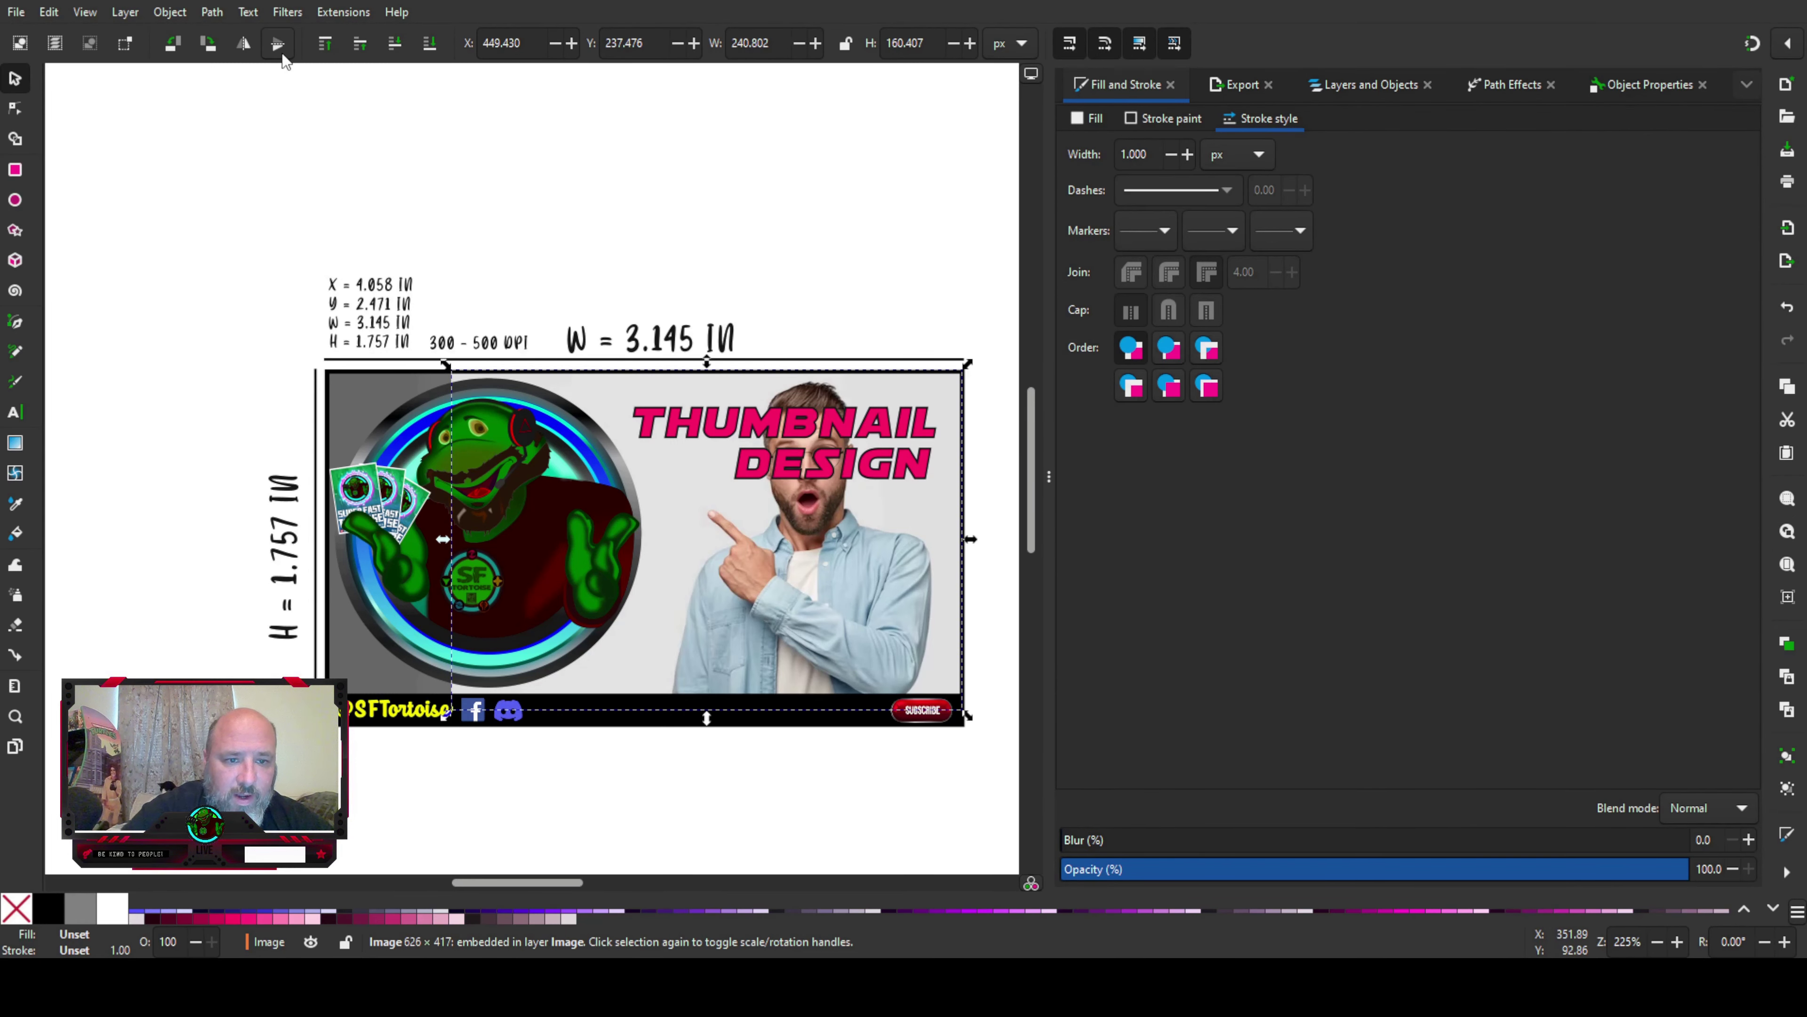
# Step: Move both title words off the man's face down over his shirt, just above the thumbnail's black banner
pyautogui.click(715, 428)
pyautogui.click(791, 471)
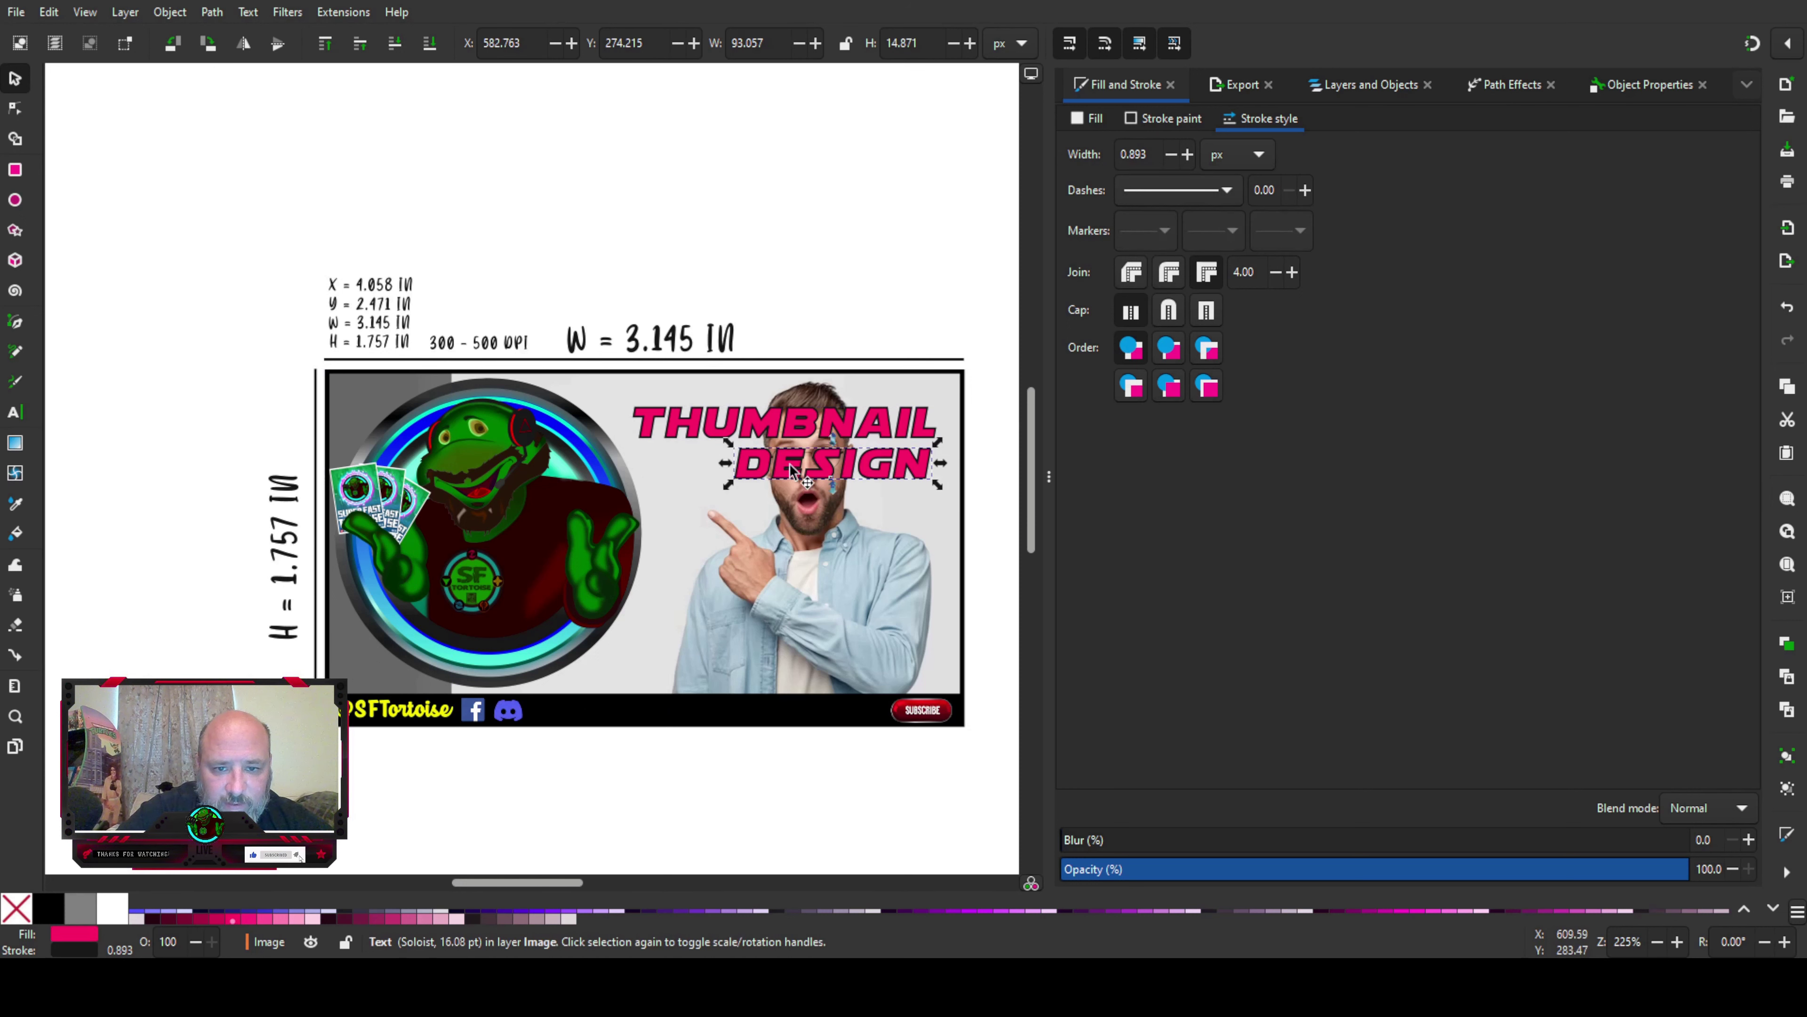
pyautogui.keyDown('shift'); pyautogui.click(790, 420); pyautogui.keyUp('shift')
pyautogui.moveTo(789, 420); pyautogui.dragTo(779, 614)
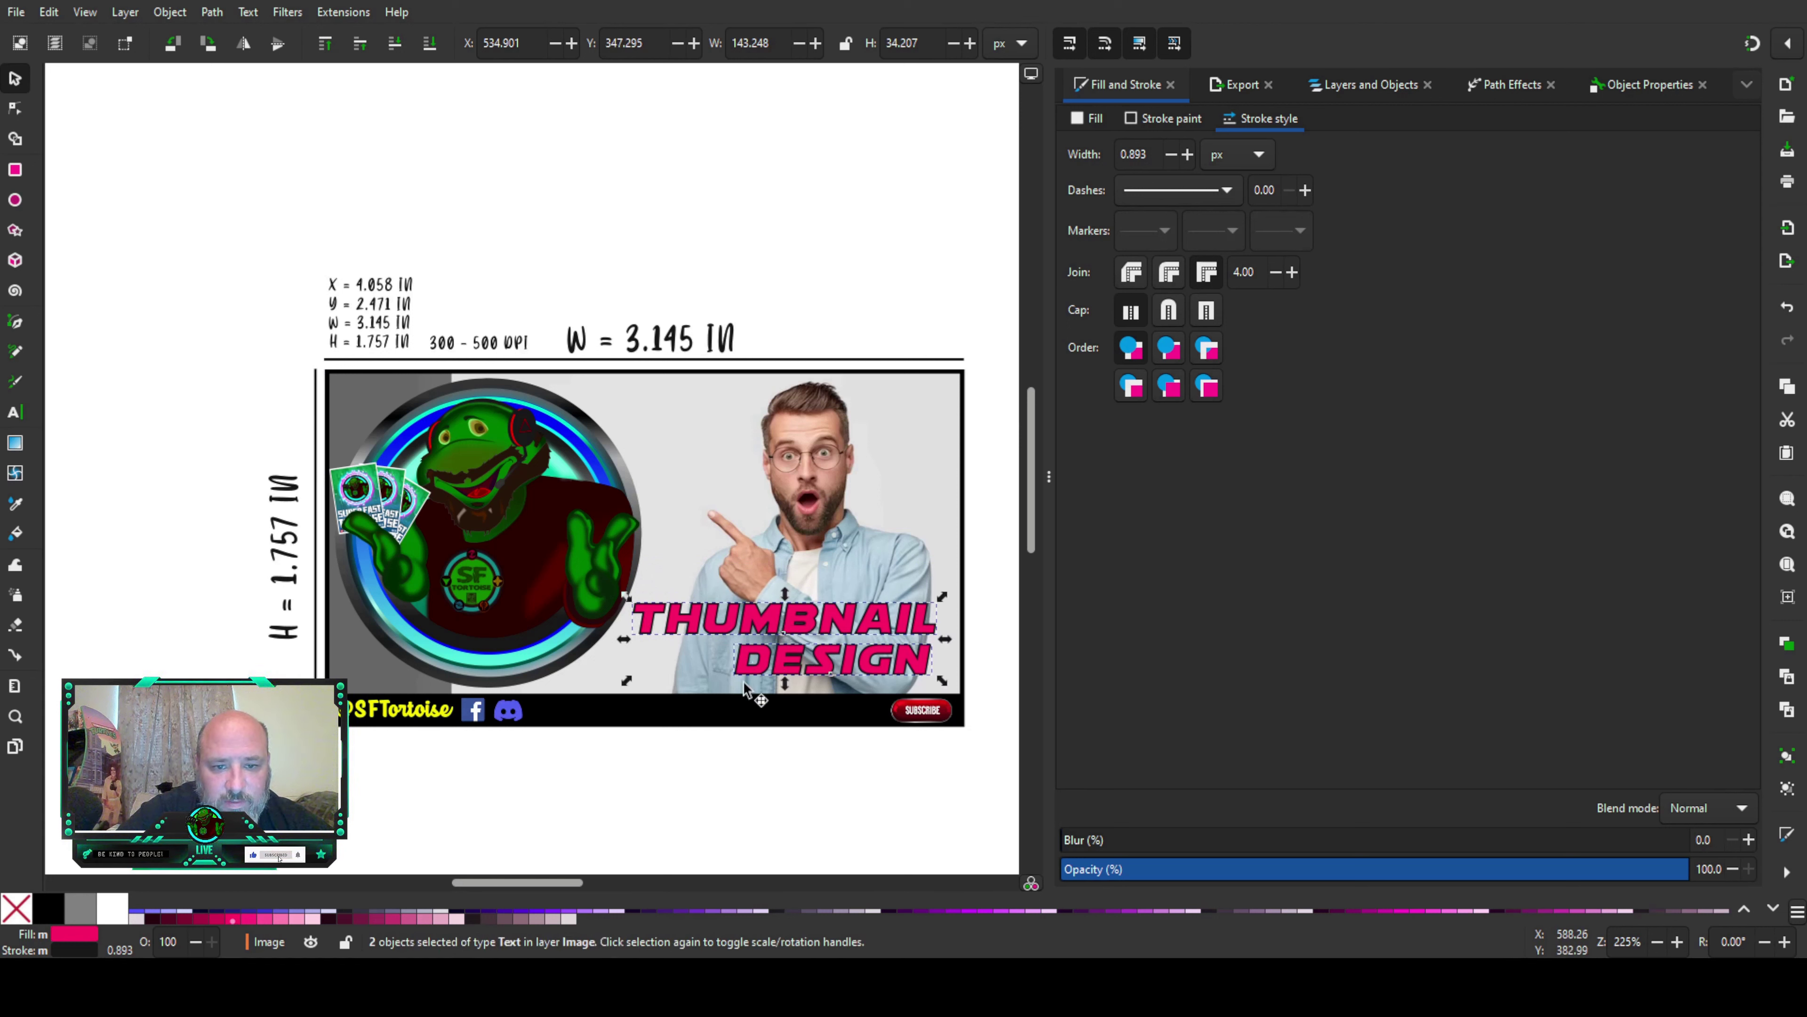
pyautogui.click(726, 760)
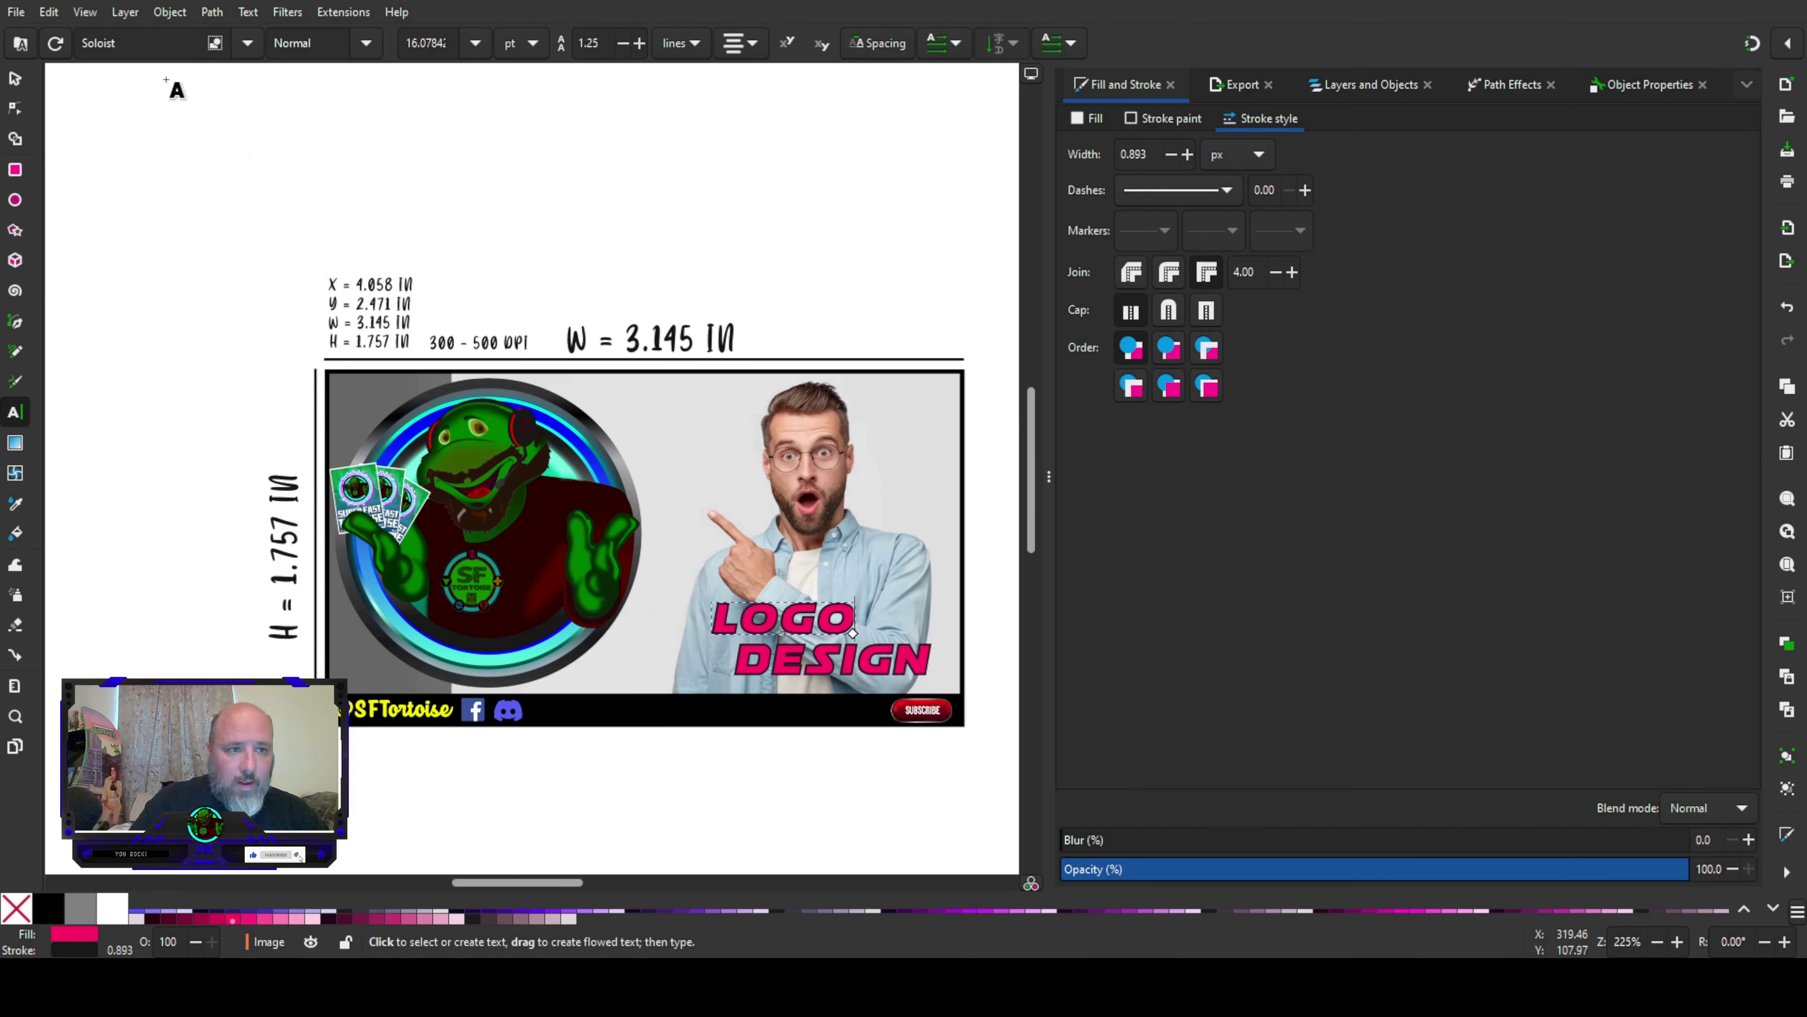
# Step: Shift the word "LOGO" sideways so it sits centred above "DESIGN"
pyautogui.click(15, 79)
pyautogui.moveTo(772, 630); pyautogui.dragTo(816, 633)
pyautogui.click(821, 748)
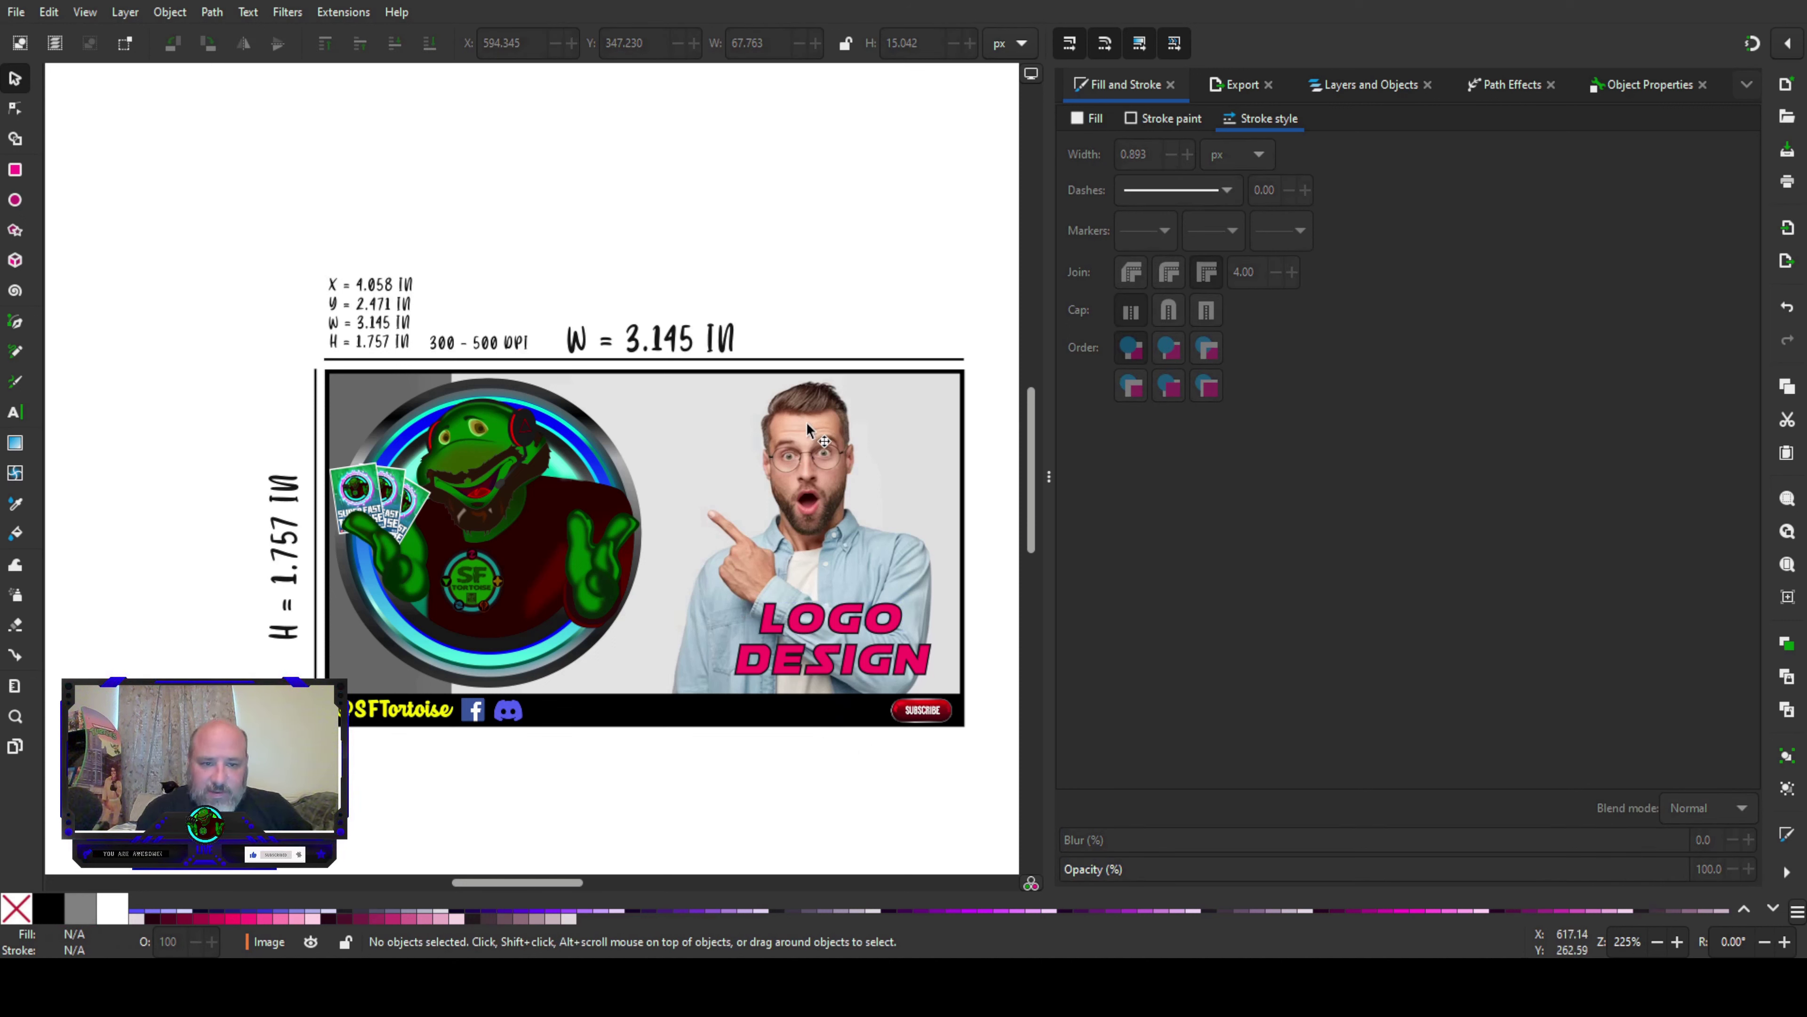
# Step: Add a dark maroon copy of the "DESIGN THIS LOGO" title behind the pink words and blur it 20% as a shadow
pyautogui.hotkey('ctrl', 'v')
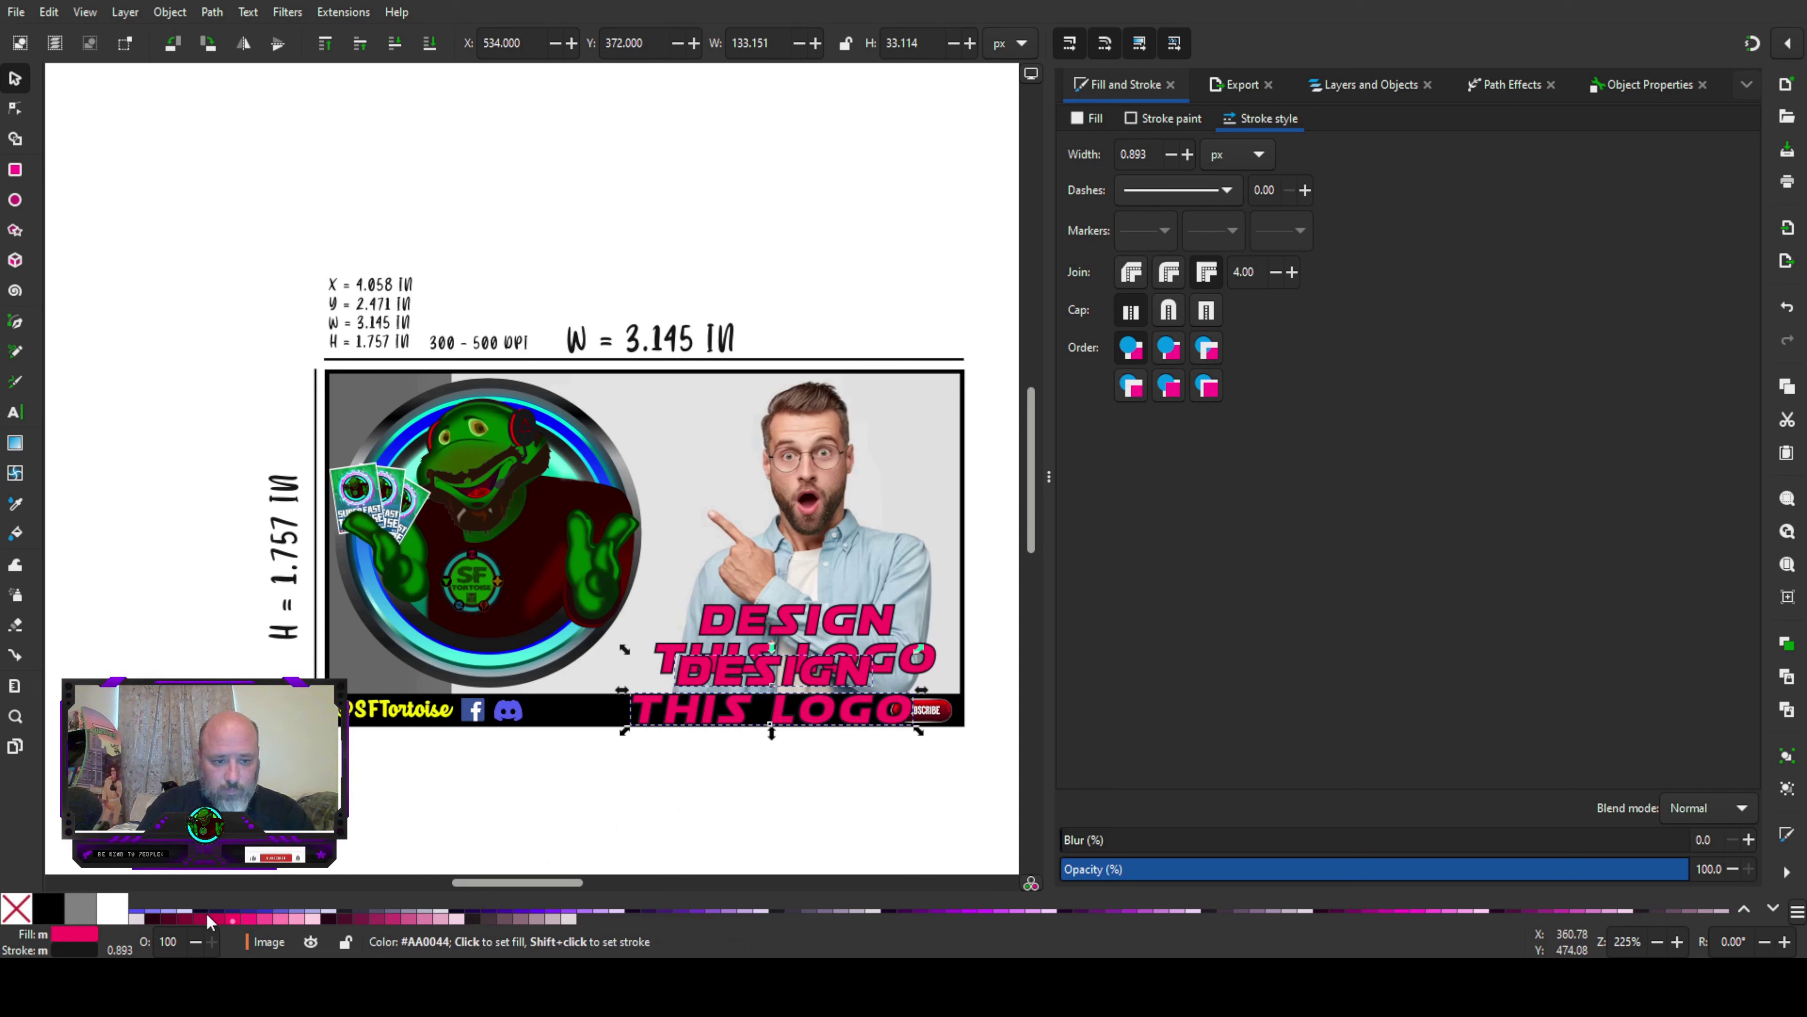
pyautogui.click(168, 919)
pyautogui.moveTo(743, 665); pyautogui.dragTo(762, 616)
pyautogui.press('pagedown')
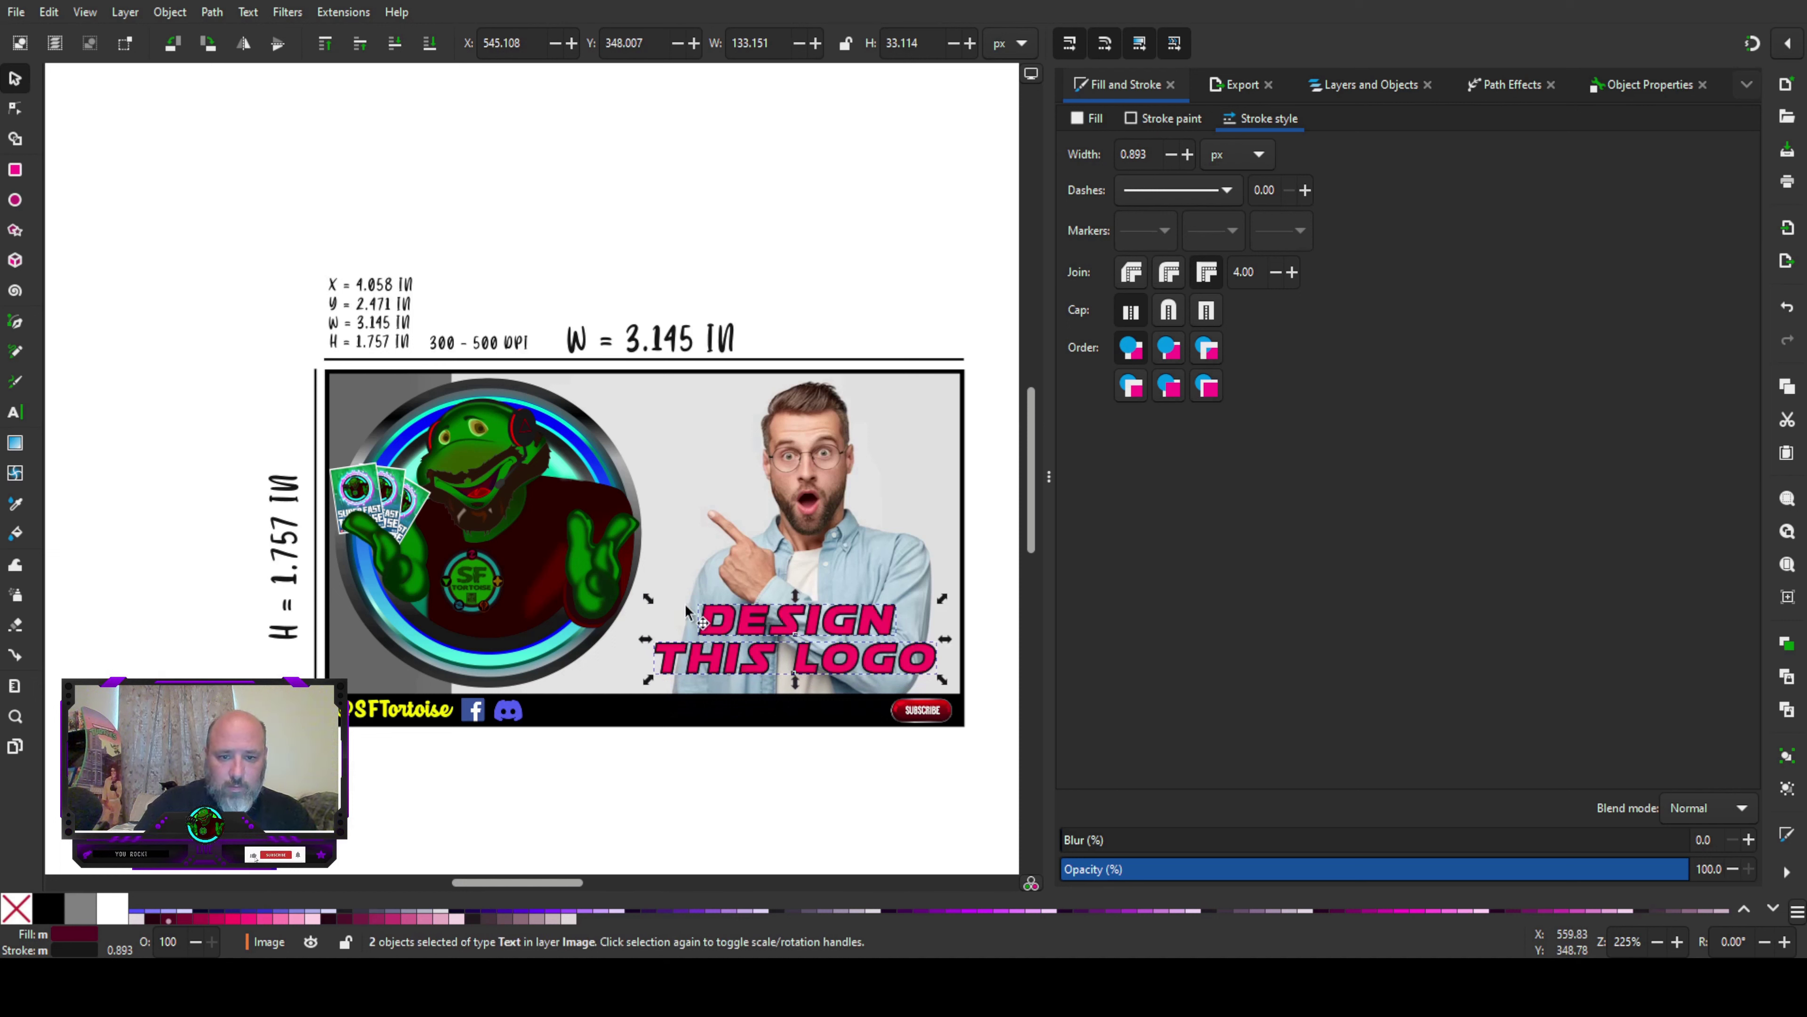
pyautogui.moveTo(1061, 850); pyautogui.dragTo(1185, 849)
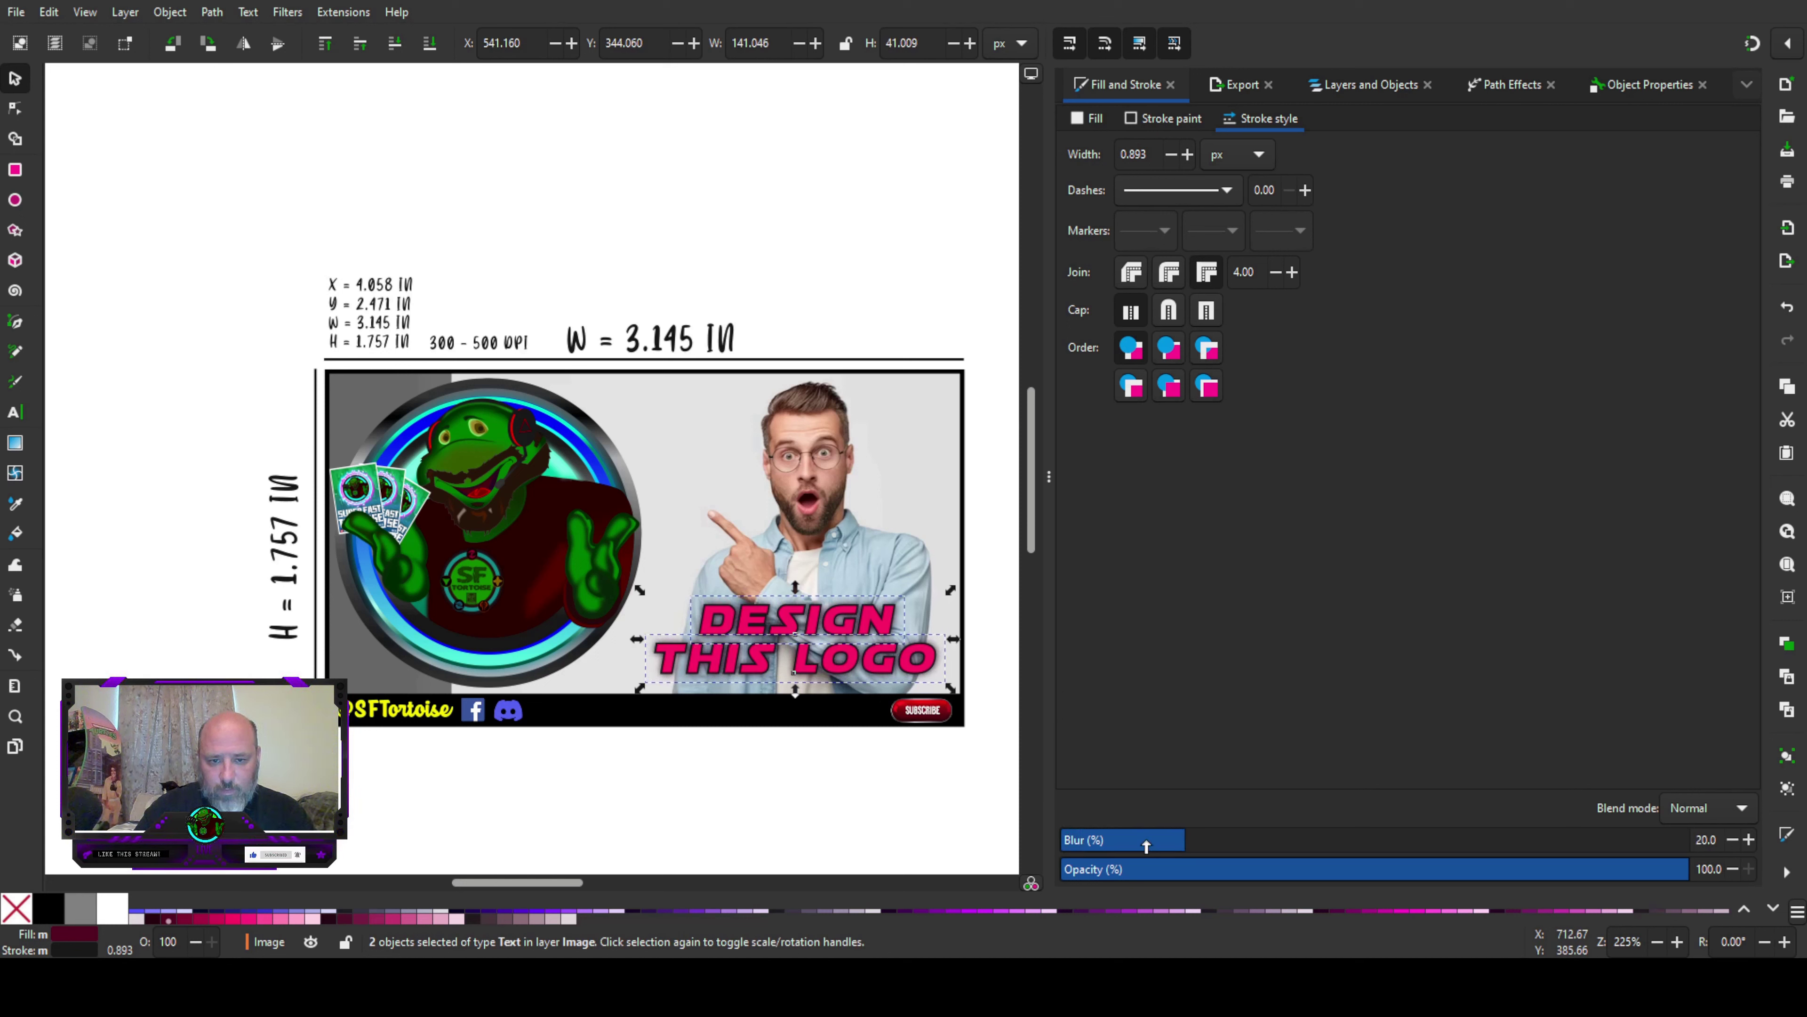
pyautogui.click(854, 787)
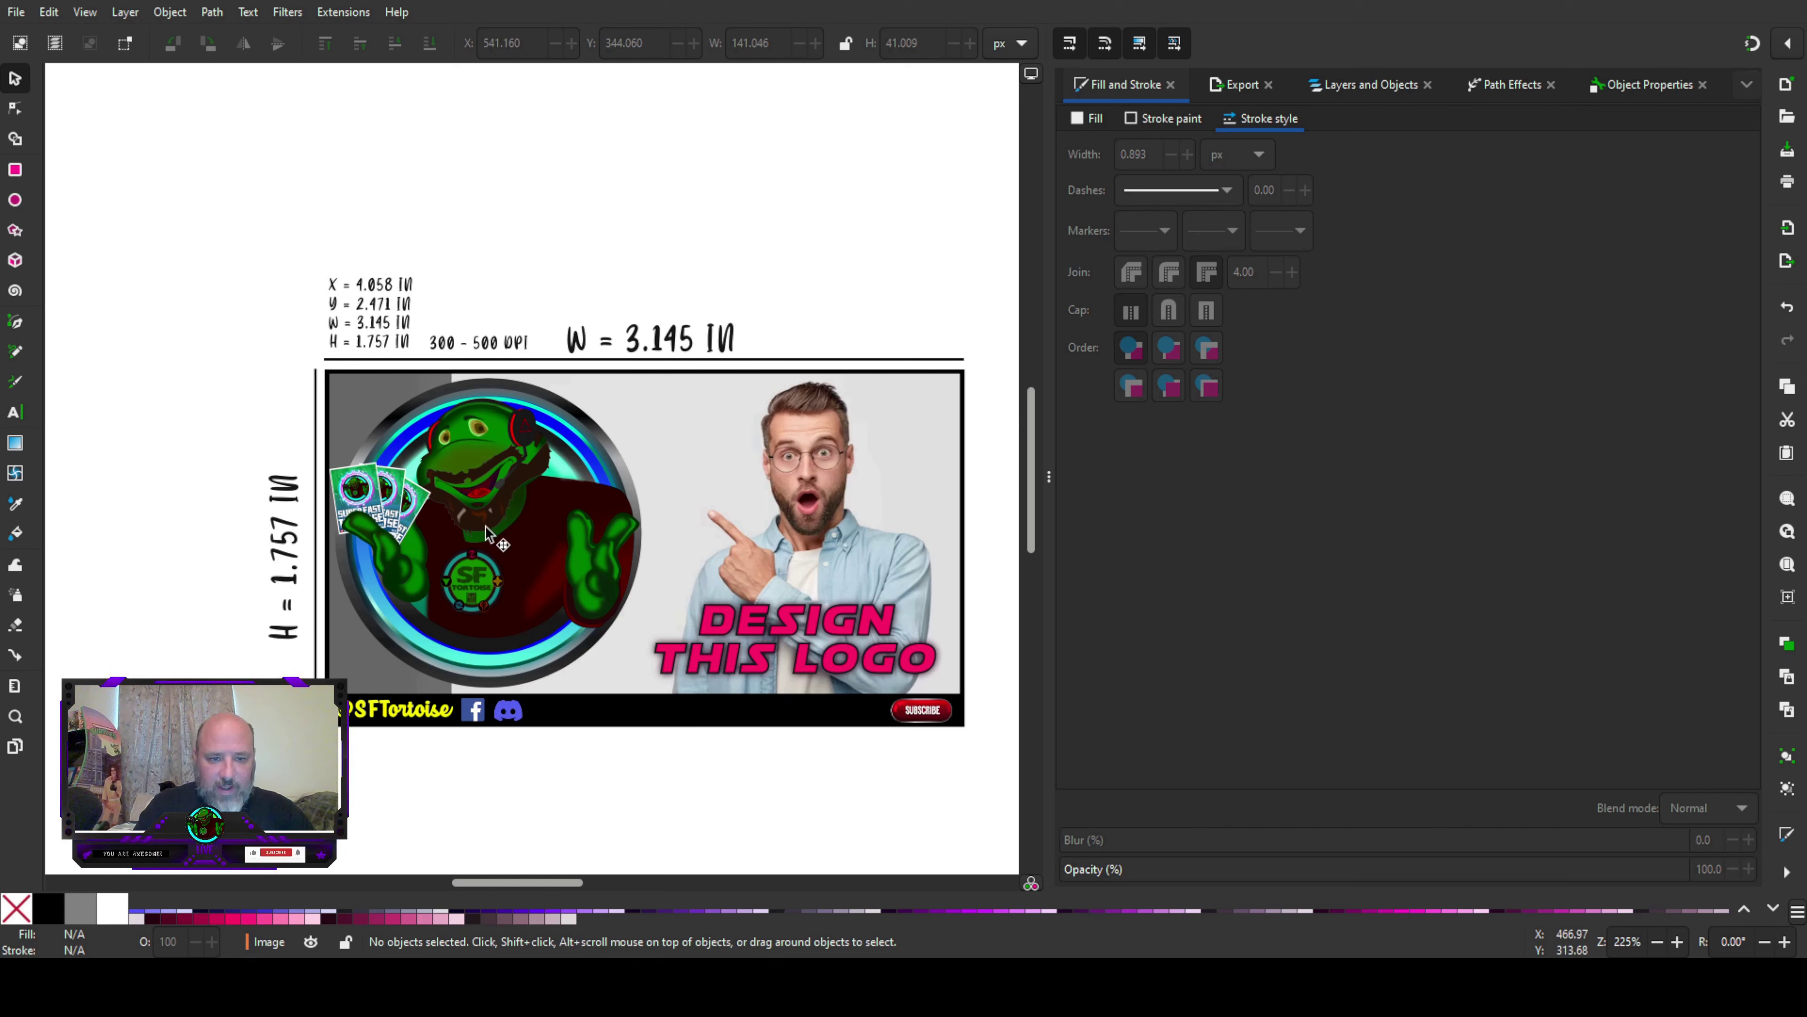
# Step: Shrink the round mascot to about 90 px across and place it beside the man's head, above his pointing finger
pyautogui.click(466, 507)
pyautogui.moveTo(322, 694); pyautogui.dragTo(384, 634)
pyautogui.moveTo(518, 579); pyautogui.dragTo(616, 523)
pyautogui.click(495, 773)
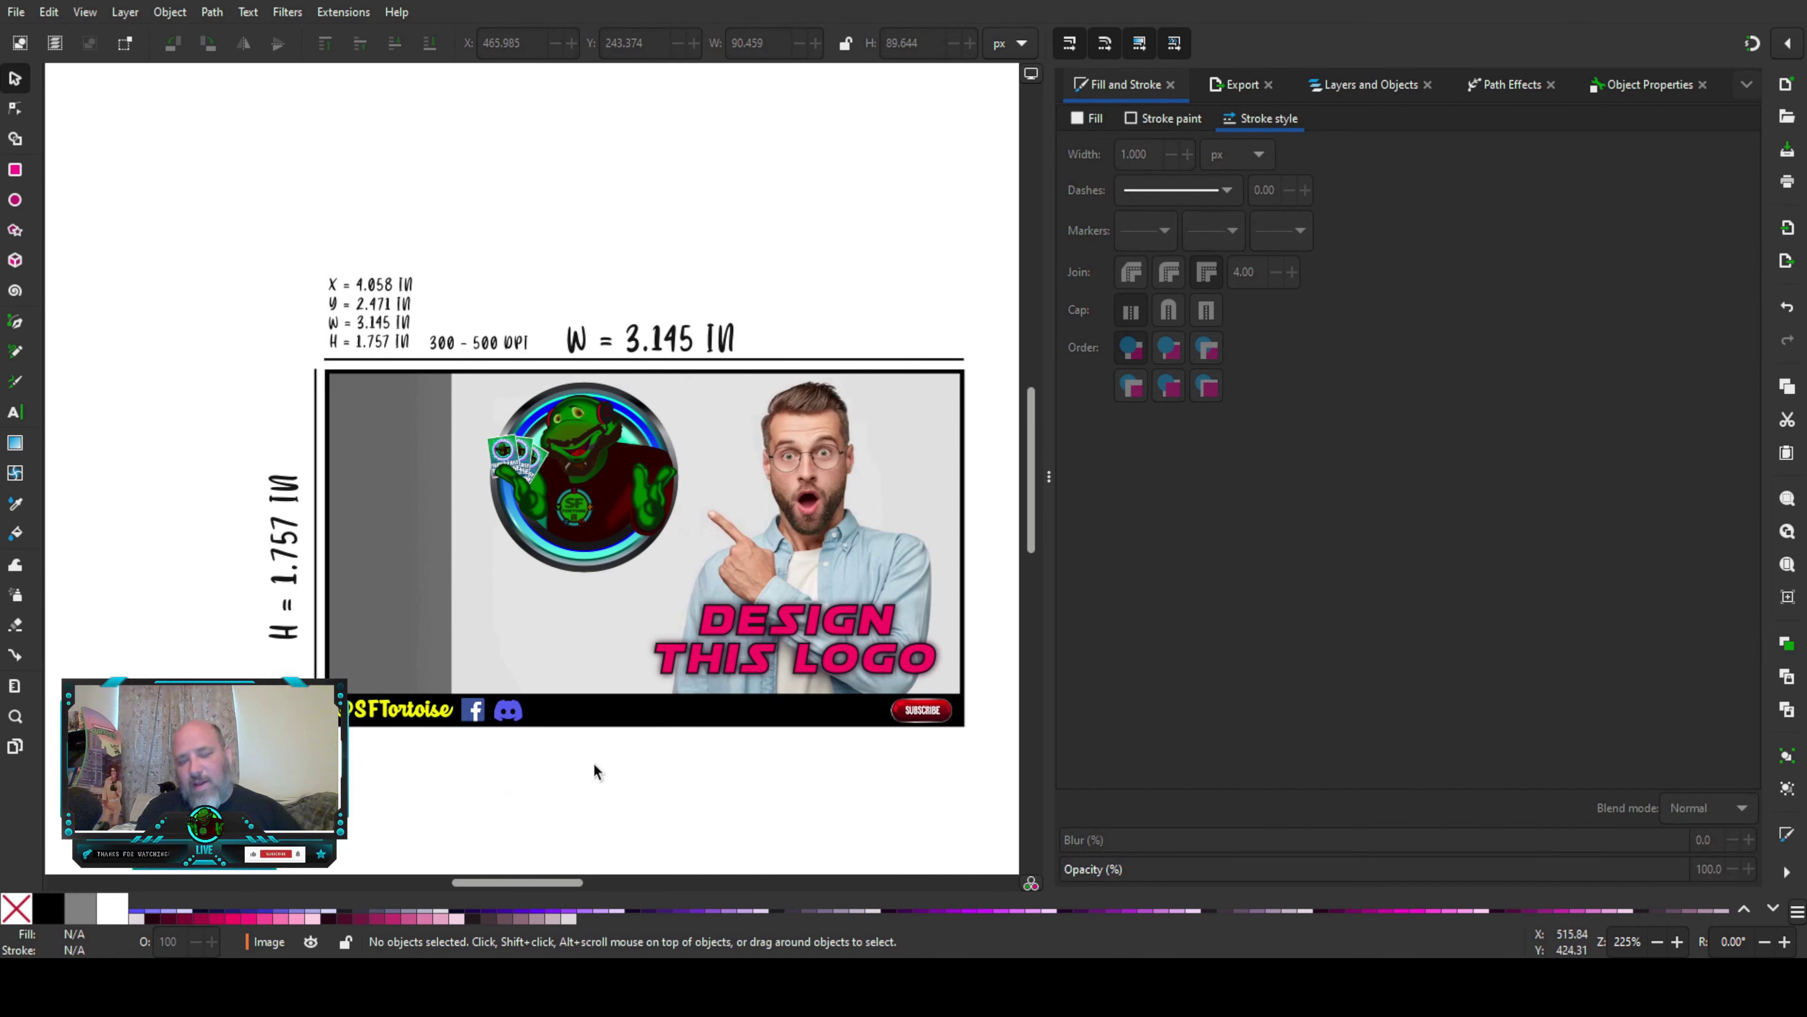
# Step: Replace the dark grey gradient background with a plain light grey that matches the photo's backdrop
pyautogui.click(473, 591)
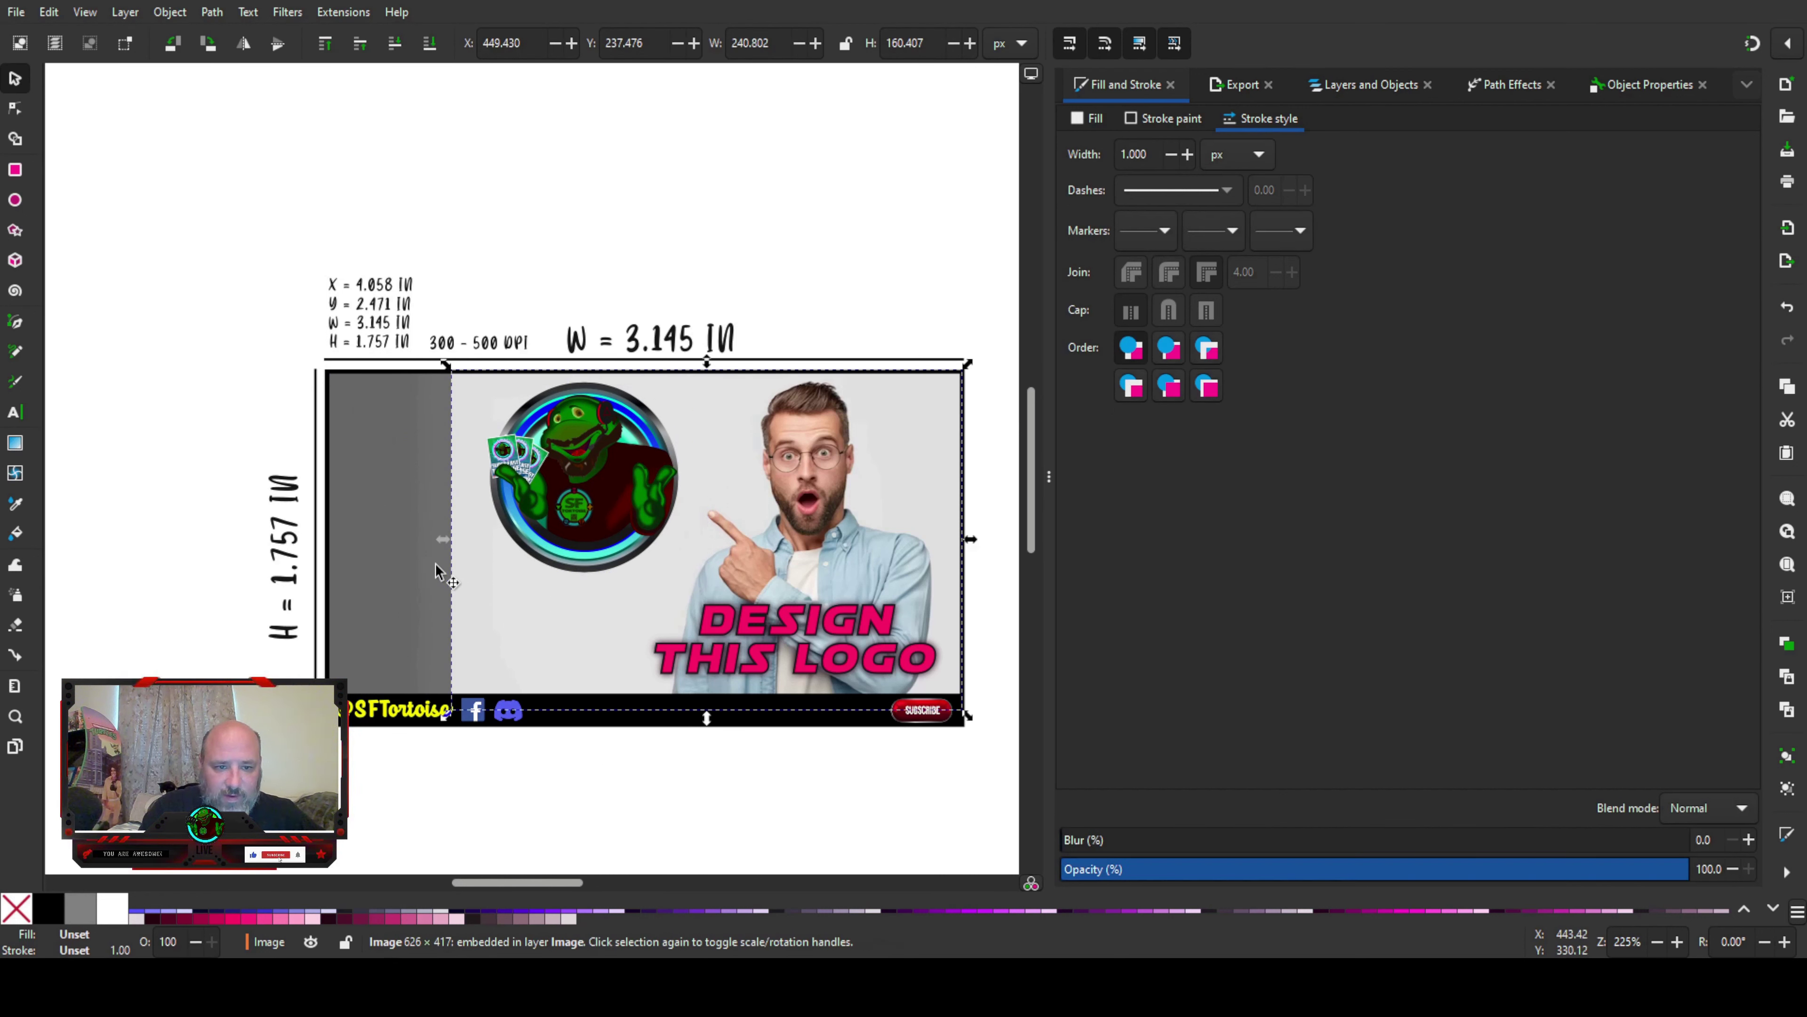
pyautogui.press('Delete')
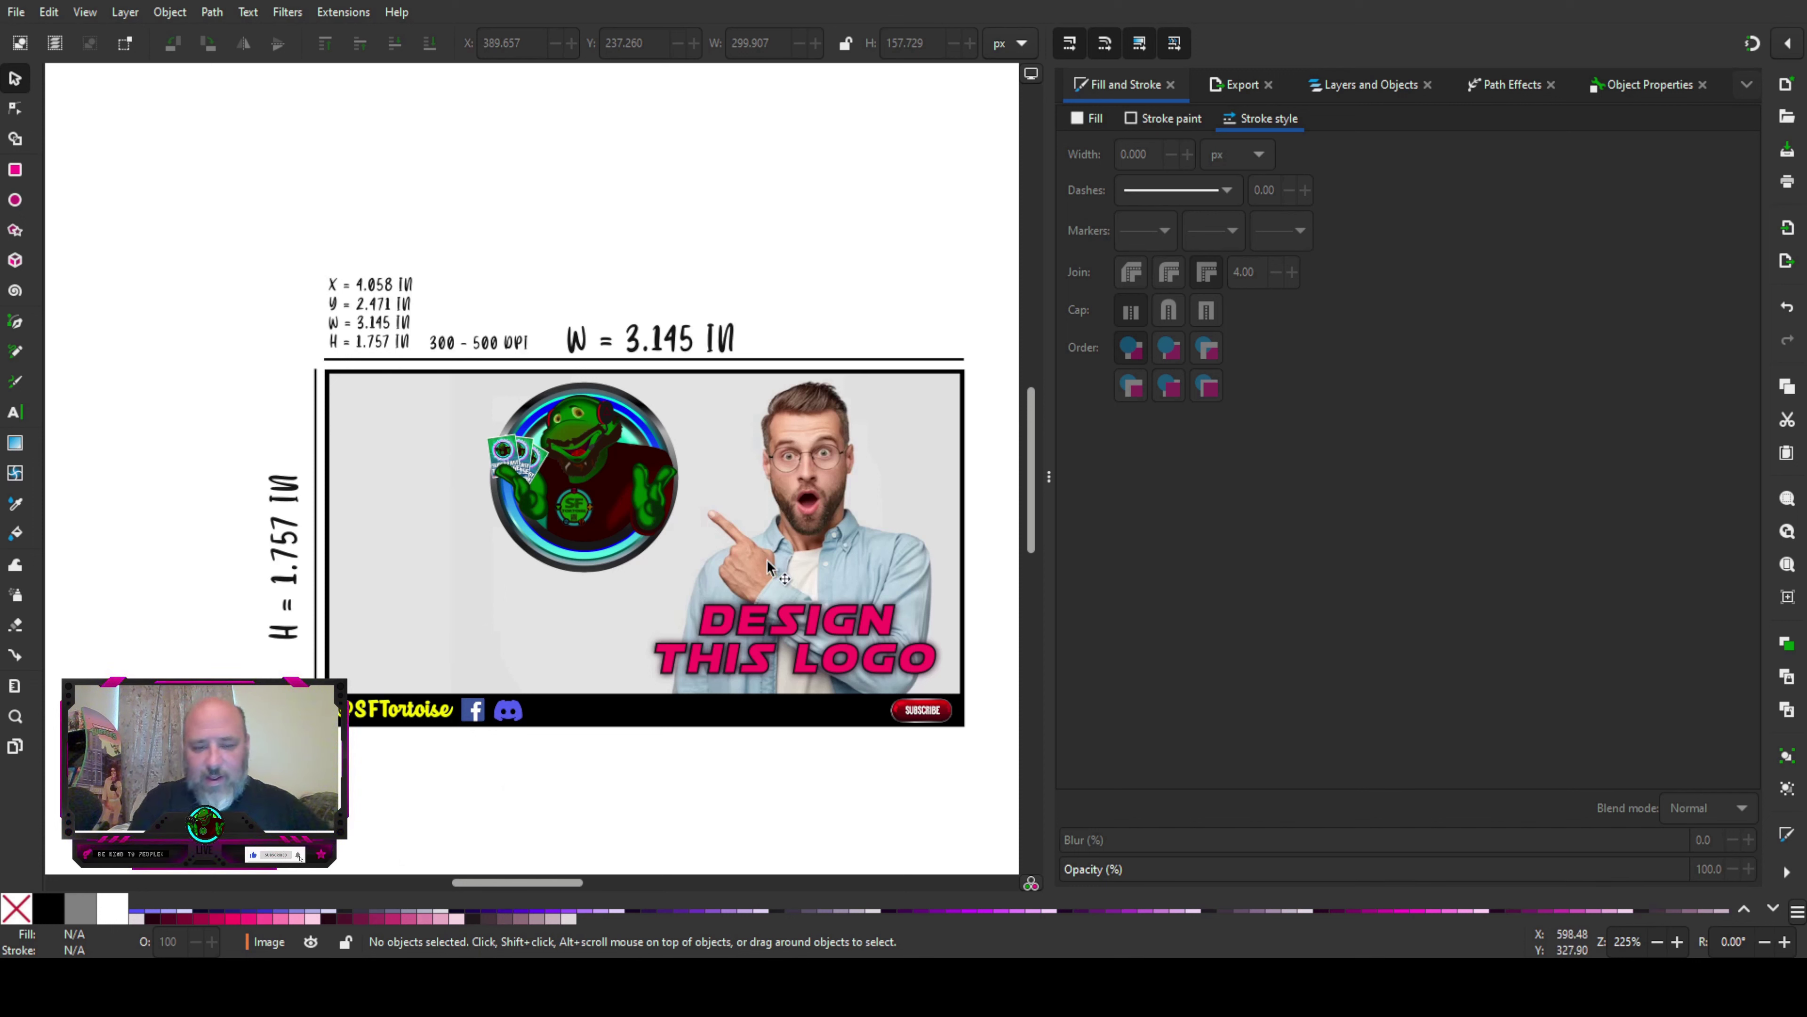
# Step: Shift the mascot, the man's photo and the title with its shadow together about 25 px towards the thumbnail's left edge
pyautogui.click(575, 502)
pyautogui.keyDown('shift'); pyautogui.click(814, 533); pyautogui.keyUp('shift')
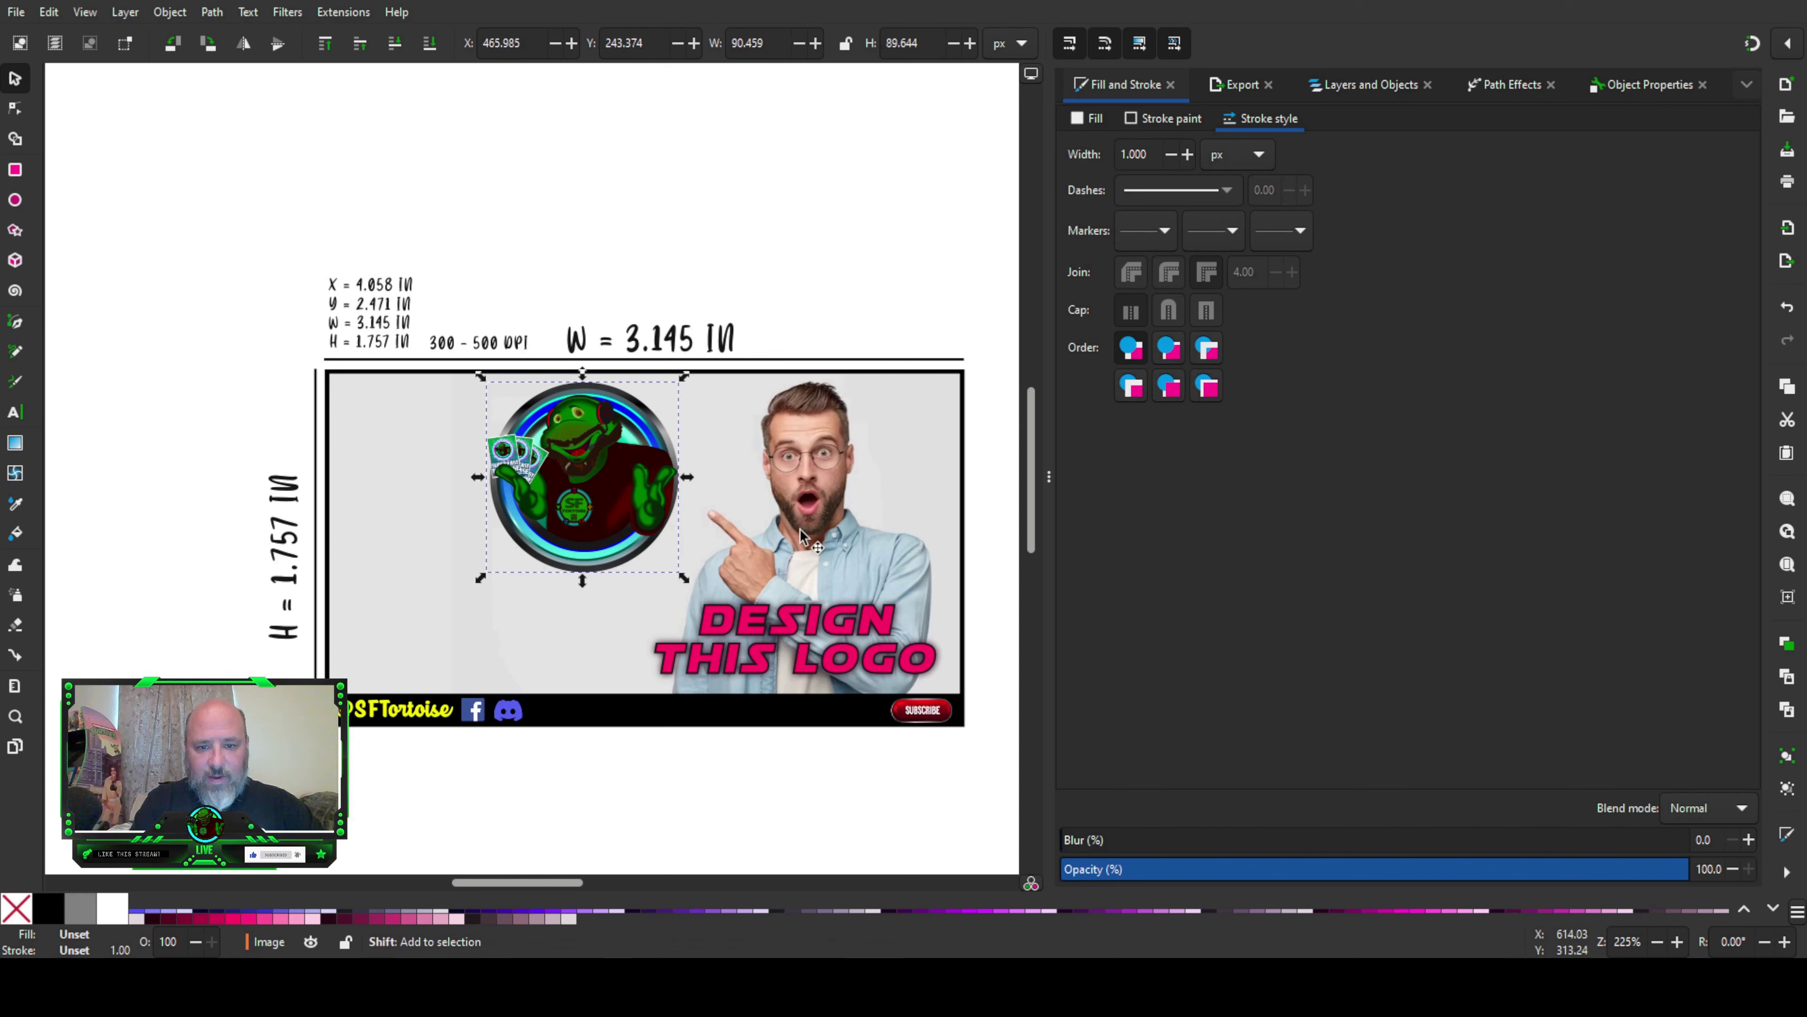
pyautogui.moveTo(957, 556); pyautogui.dragTo(612, 704)
pyautogui.hotkey('ctrl', 'z')
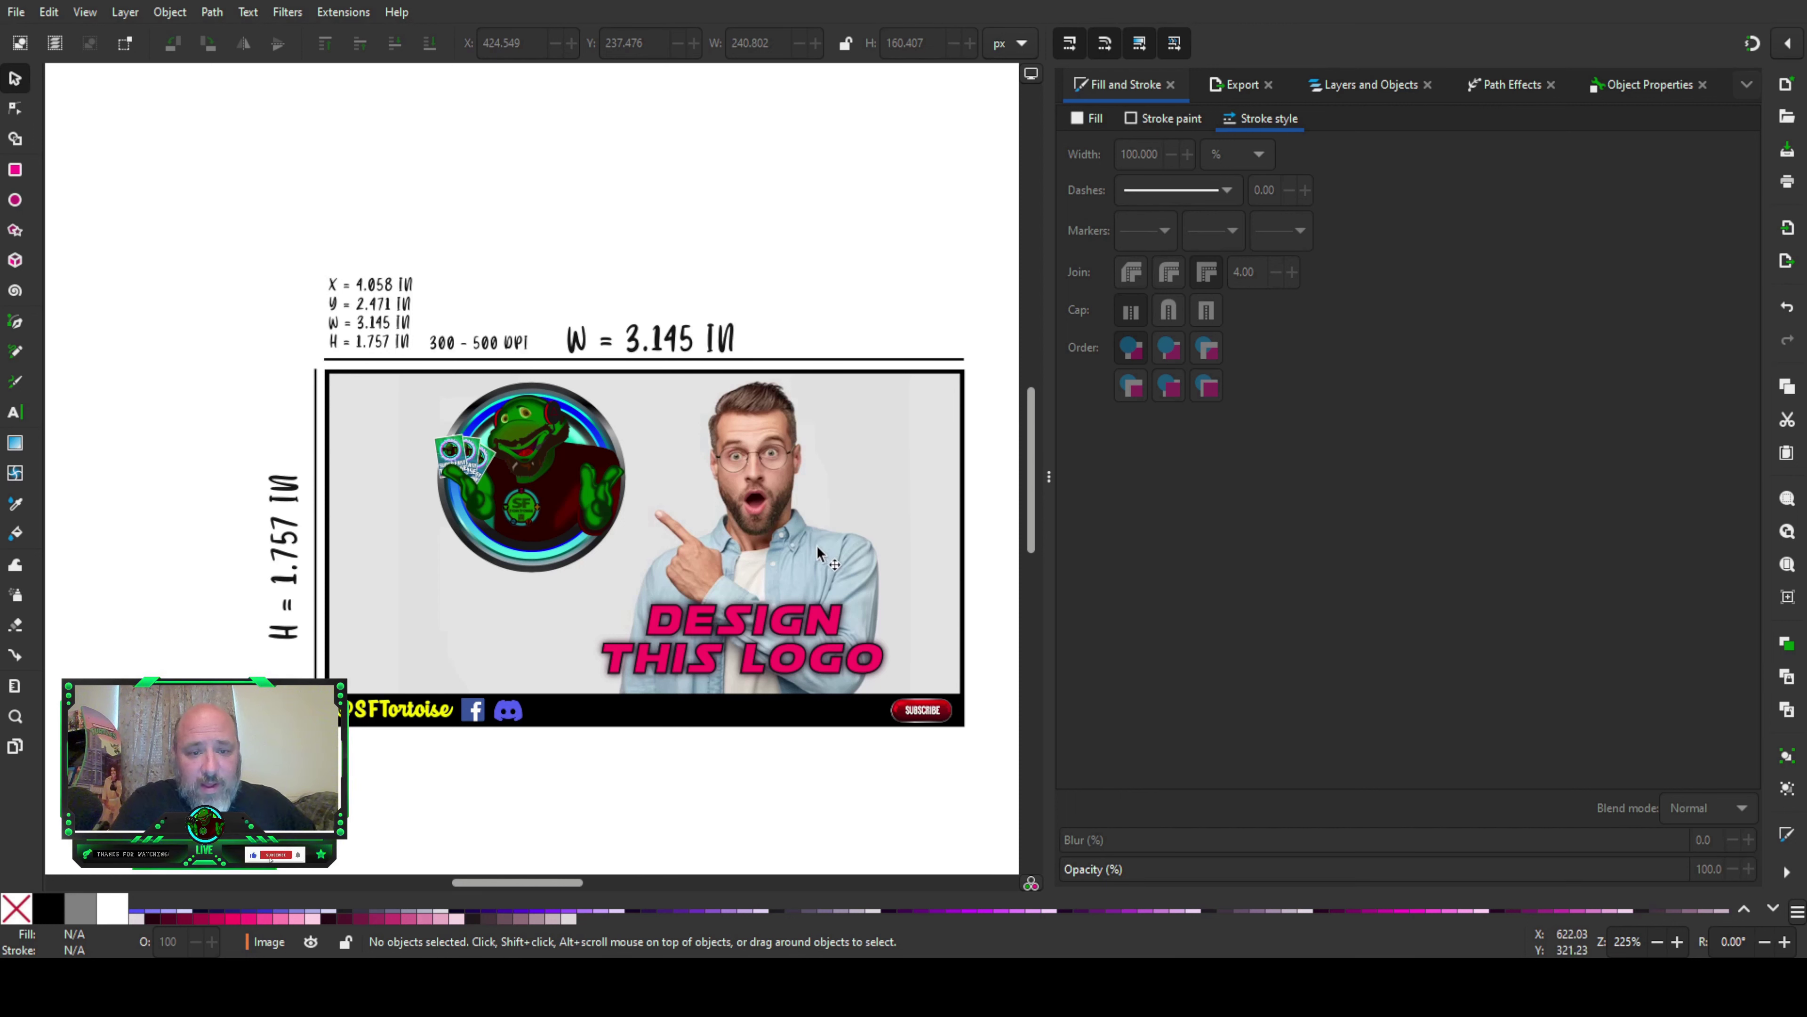
# Step: Fill both lines of the title, "DESIGN" and "THIS LOGO", with bright yellow
pyautogui.click(664, 629)
pyautogui.keyDown('shift'); pyautogui.click(660, 642); pyautogui.keyUp('shift')
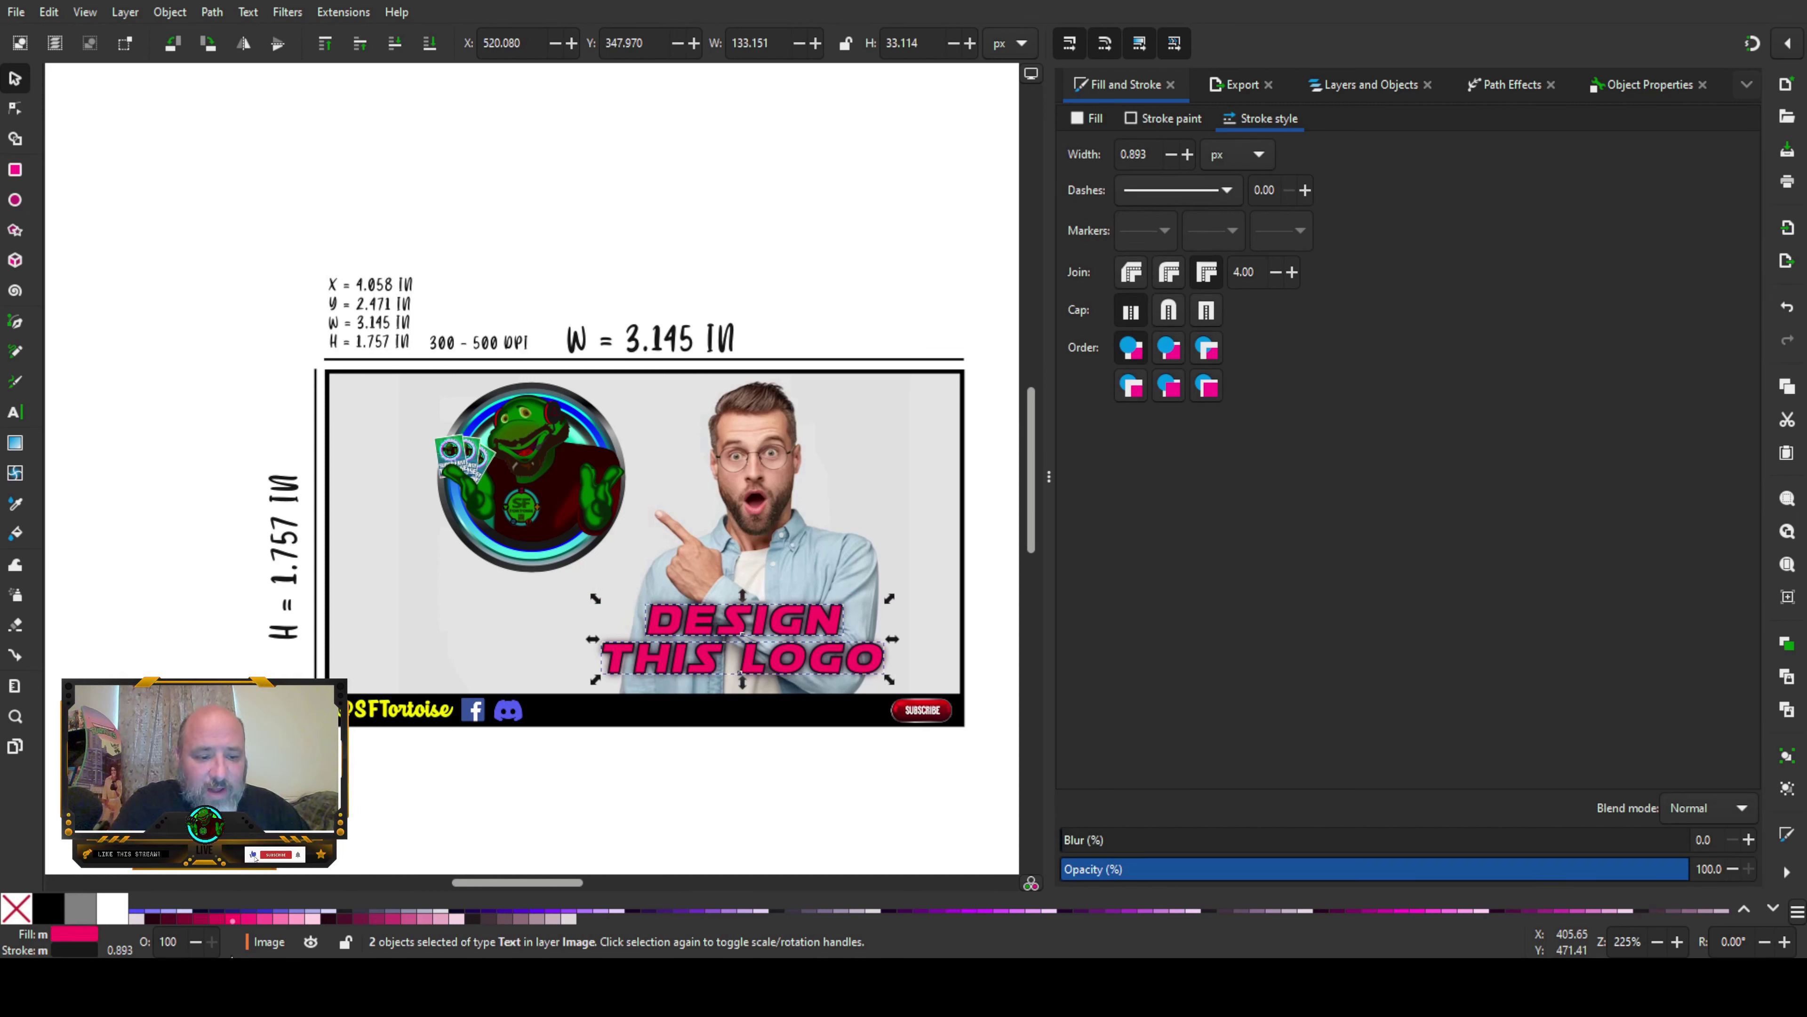
pyautogui.scroll(-2, 240, 923)
pyautogui.scroll(3, 241, 922)
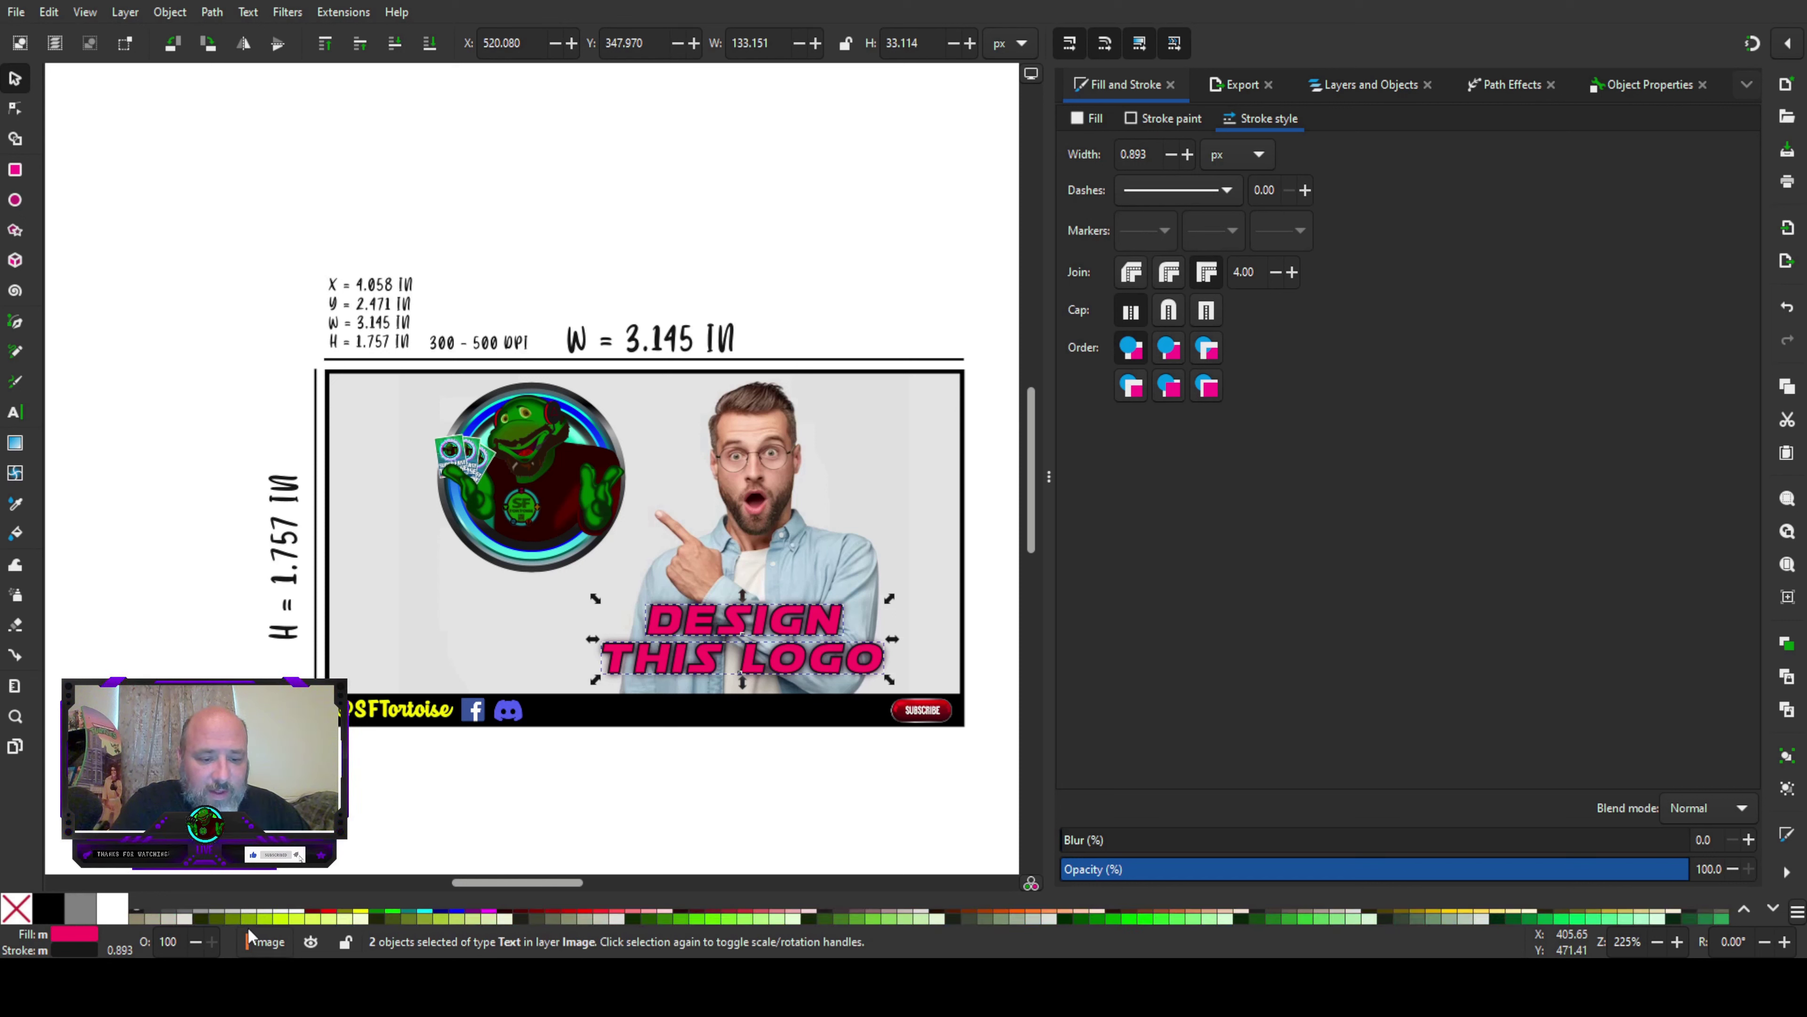
pyautogui.click(363, 918)
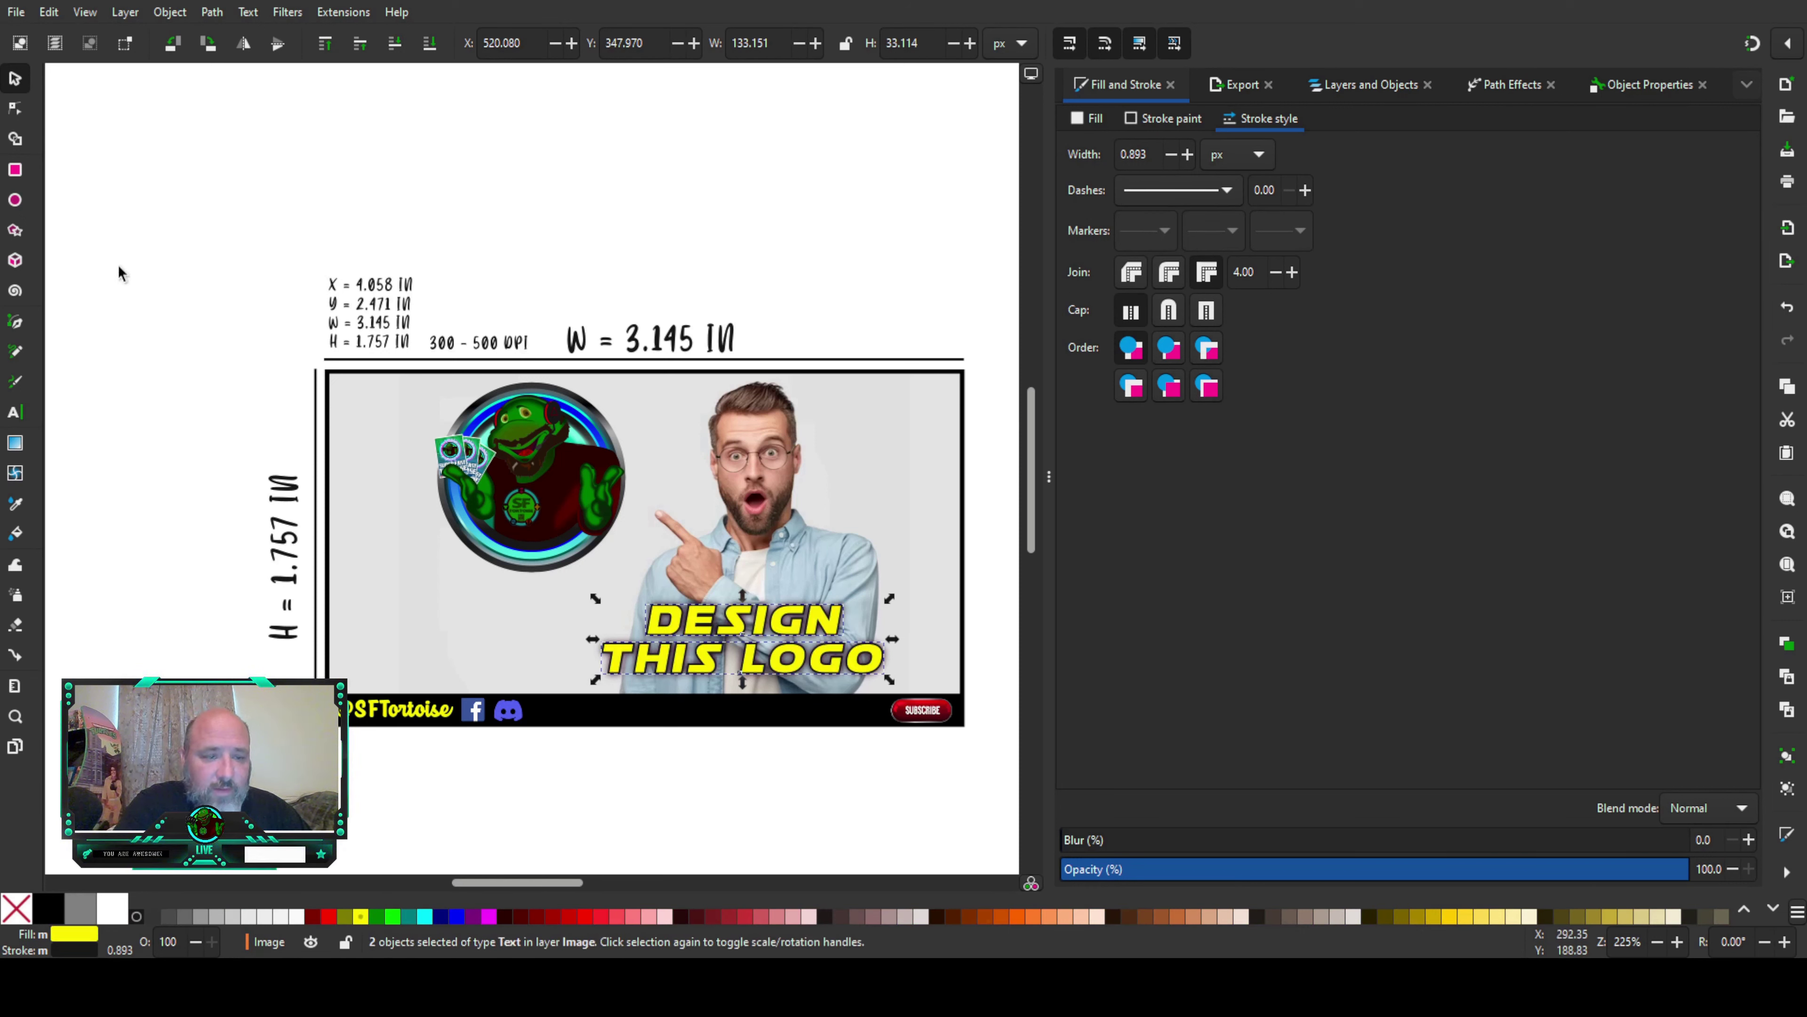
# Step: Draw a diagonal linear gradient across both title lines from the end of "DESIGN" to the start of "THIS", and select its starting stop
pyautogui.click(15, 442)
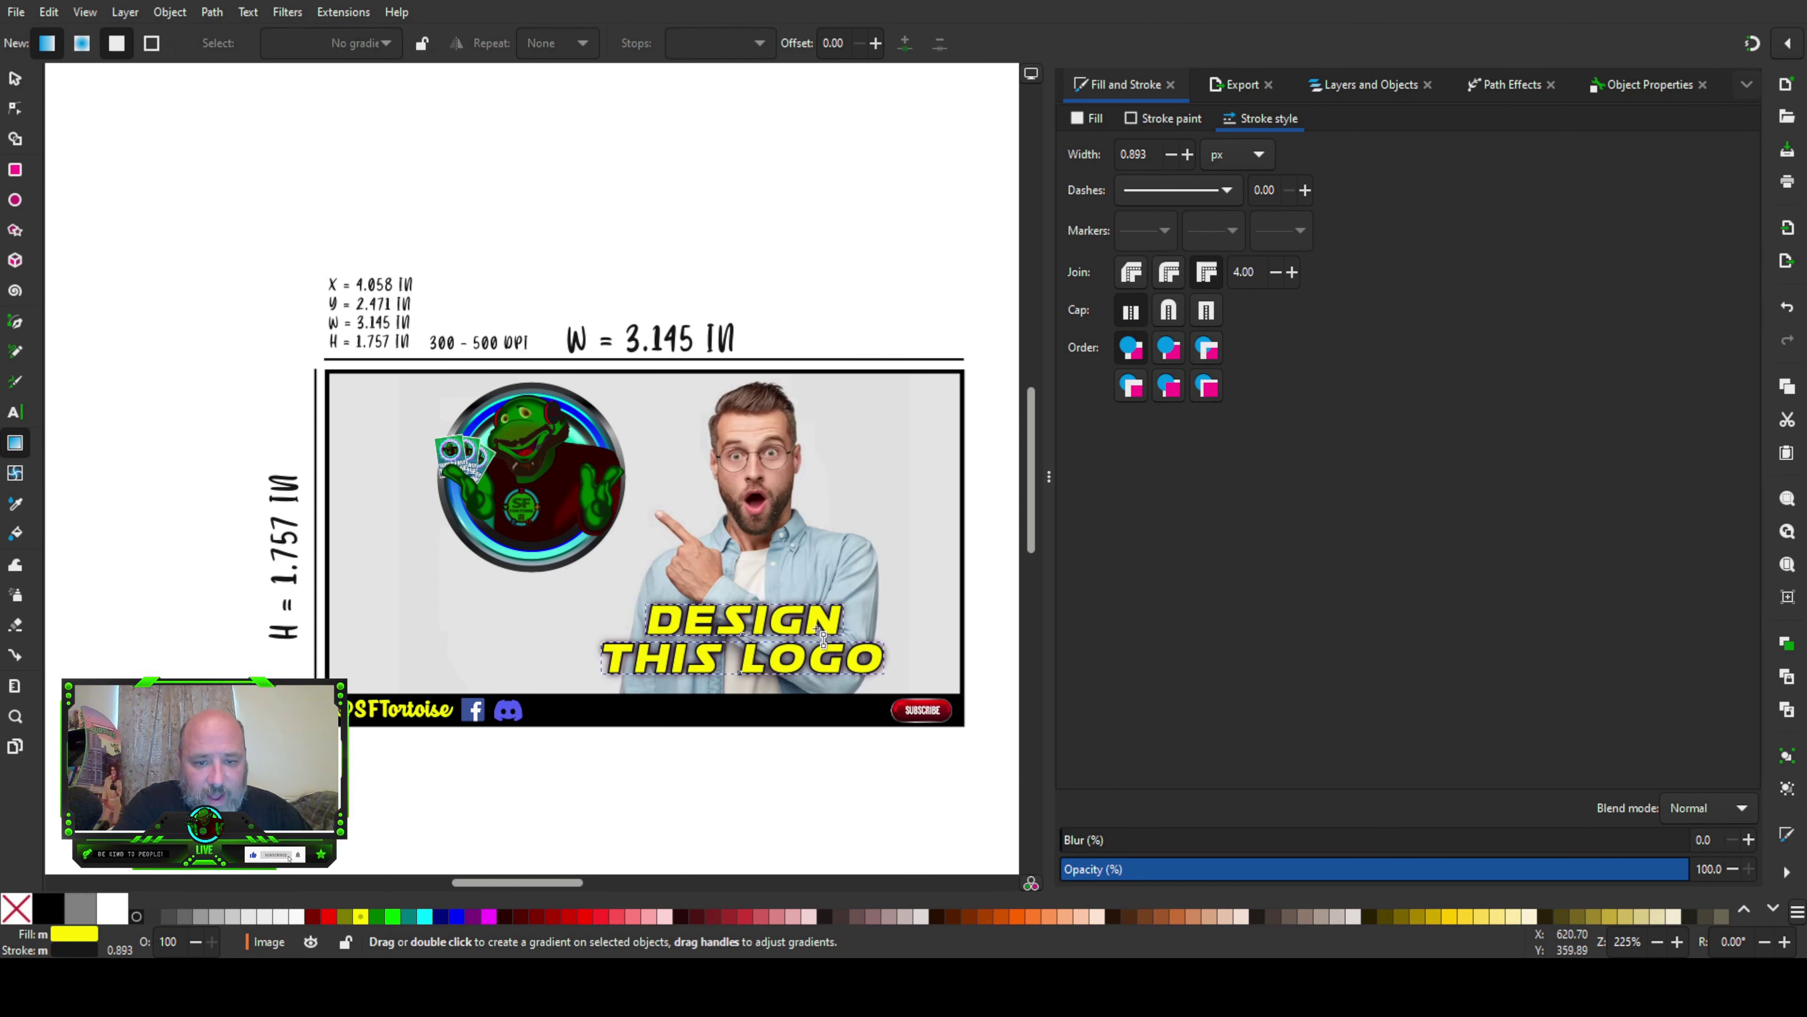
pyautogui.moveTo(824, 603); pyautogui.dragTo(656, 646)
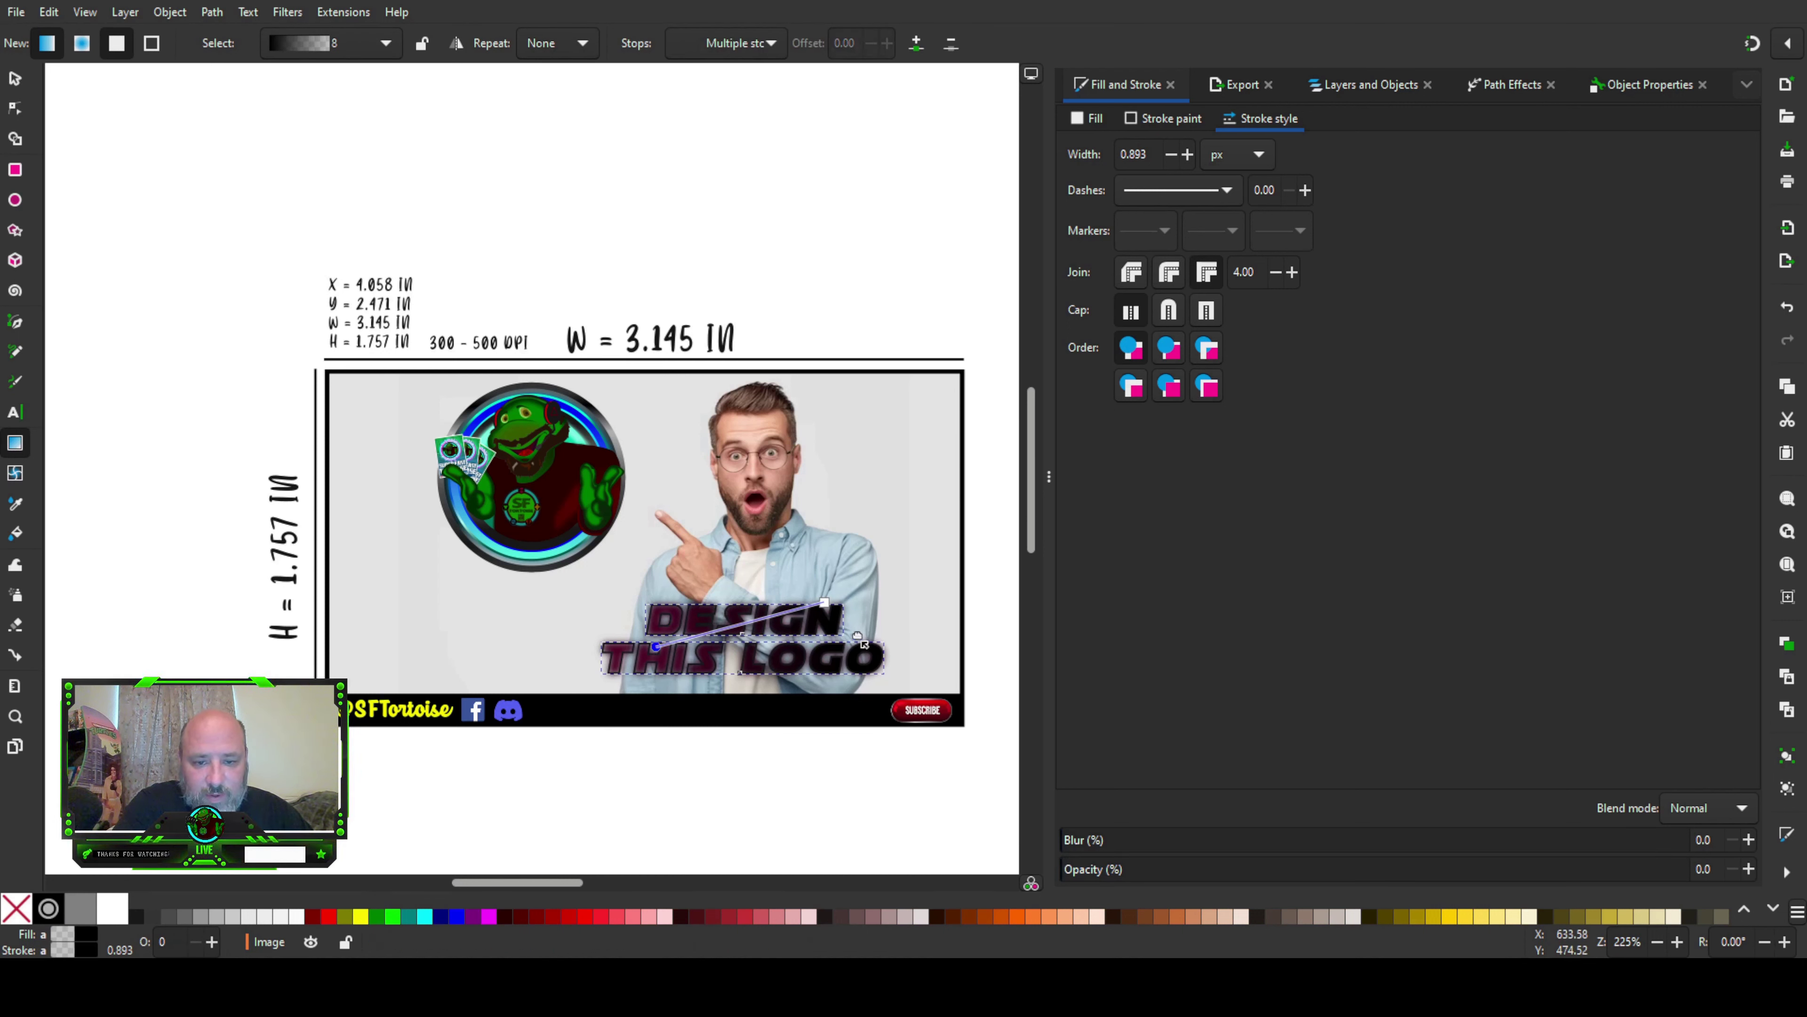
pyautogui.click(827, 602)
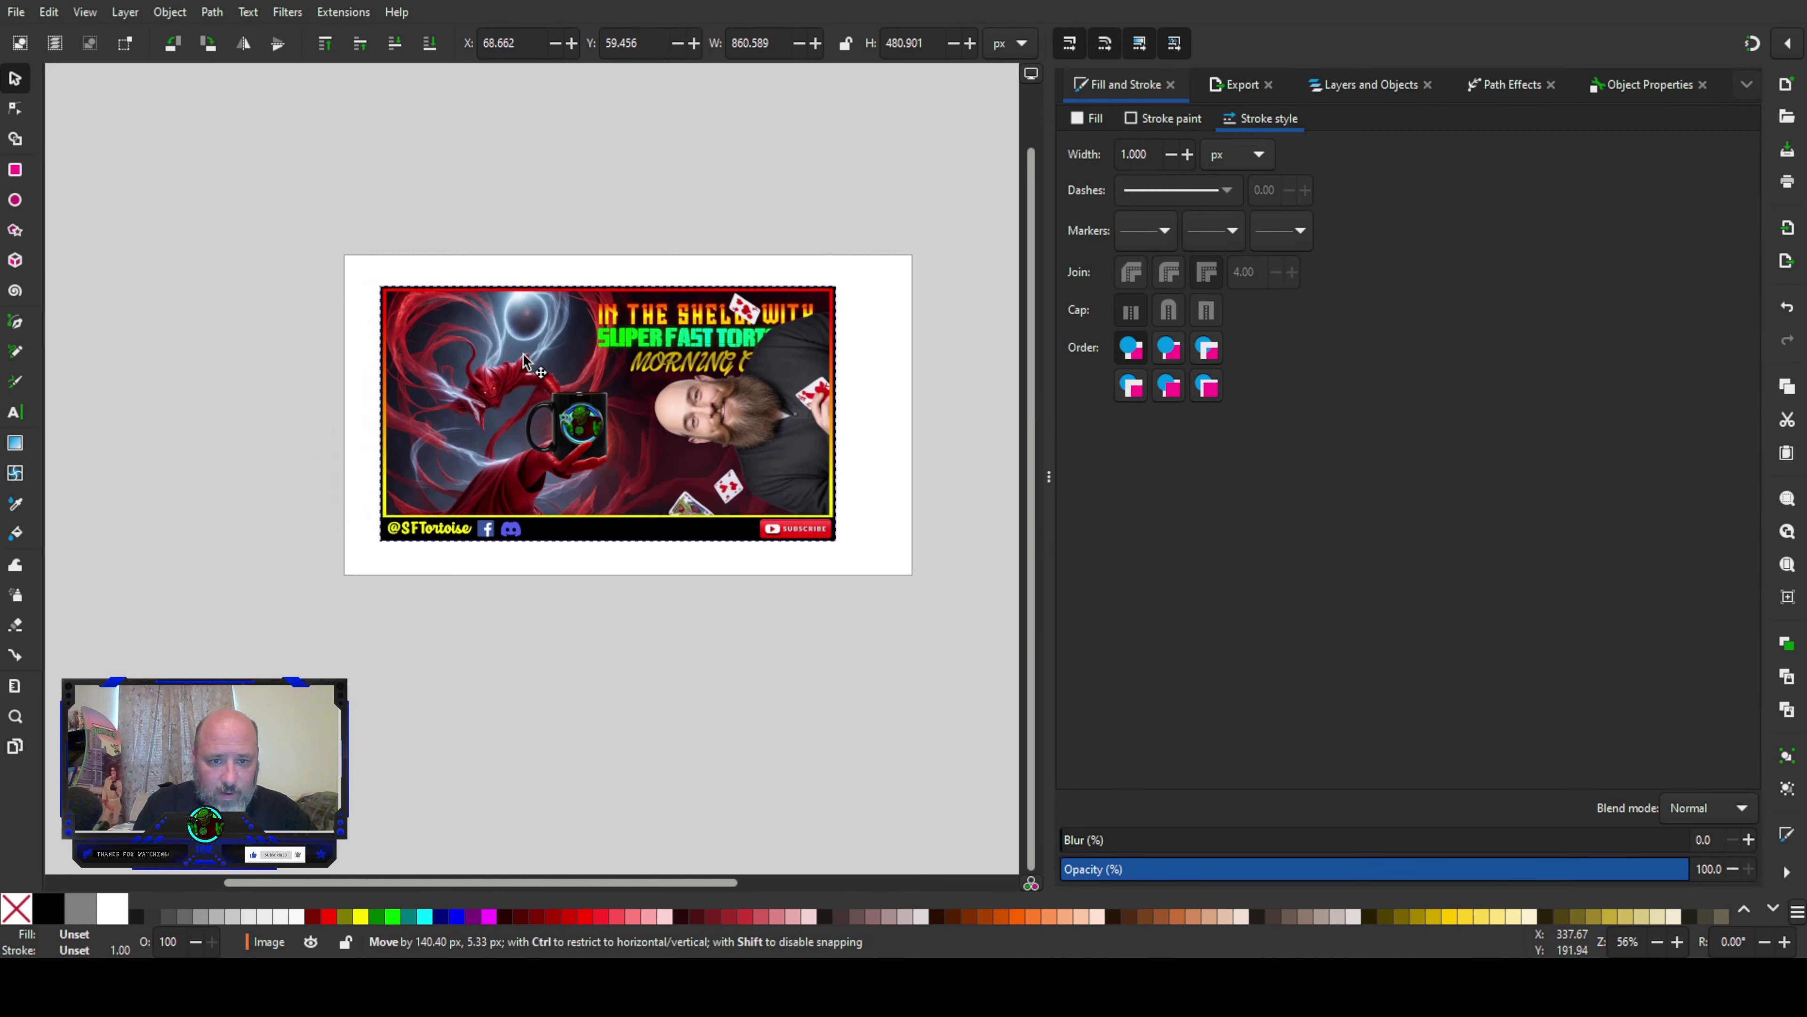
# Step: Position the "IN THE SHELL WITH" example thumbnail on the white page and examine the mascot mug in the red figure's hand
pyautogui.moveTo(498, 355); pyautogui.dragTo(525, 356)
pyautogui.scroll(2, 601, 360)
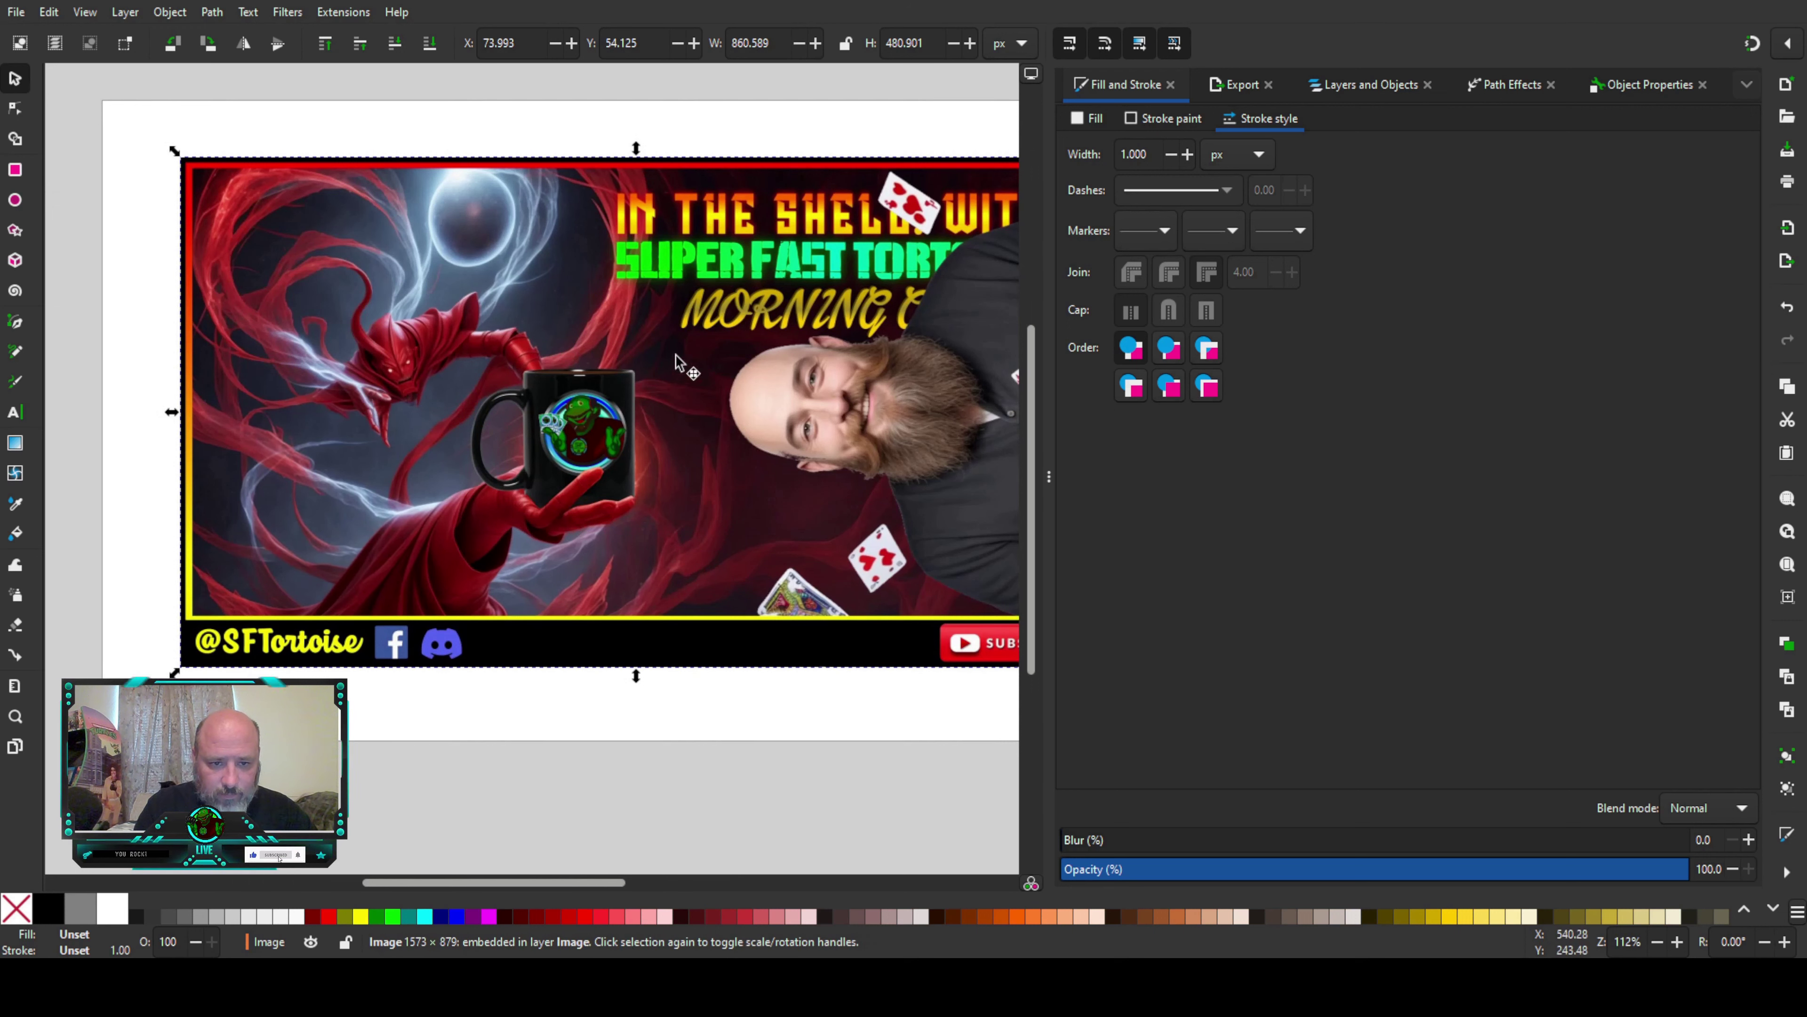
pyautogui.moveTo(507, 883); pyautogui.dragTo(531, 879)
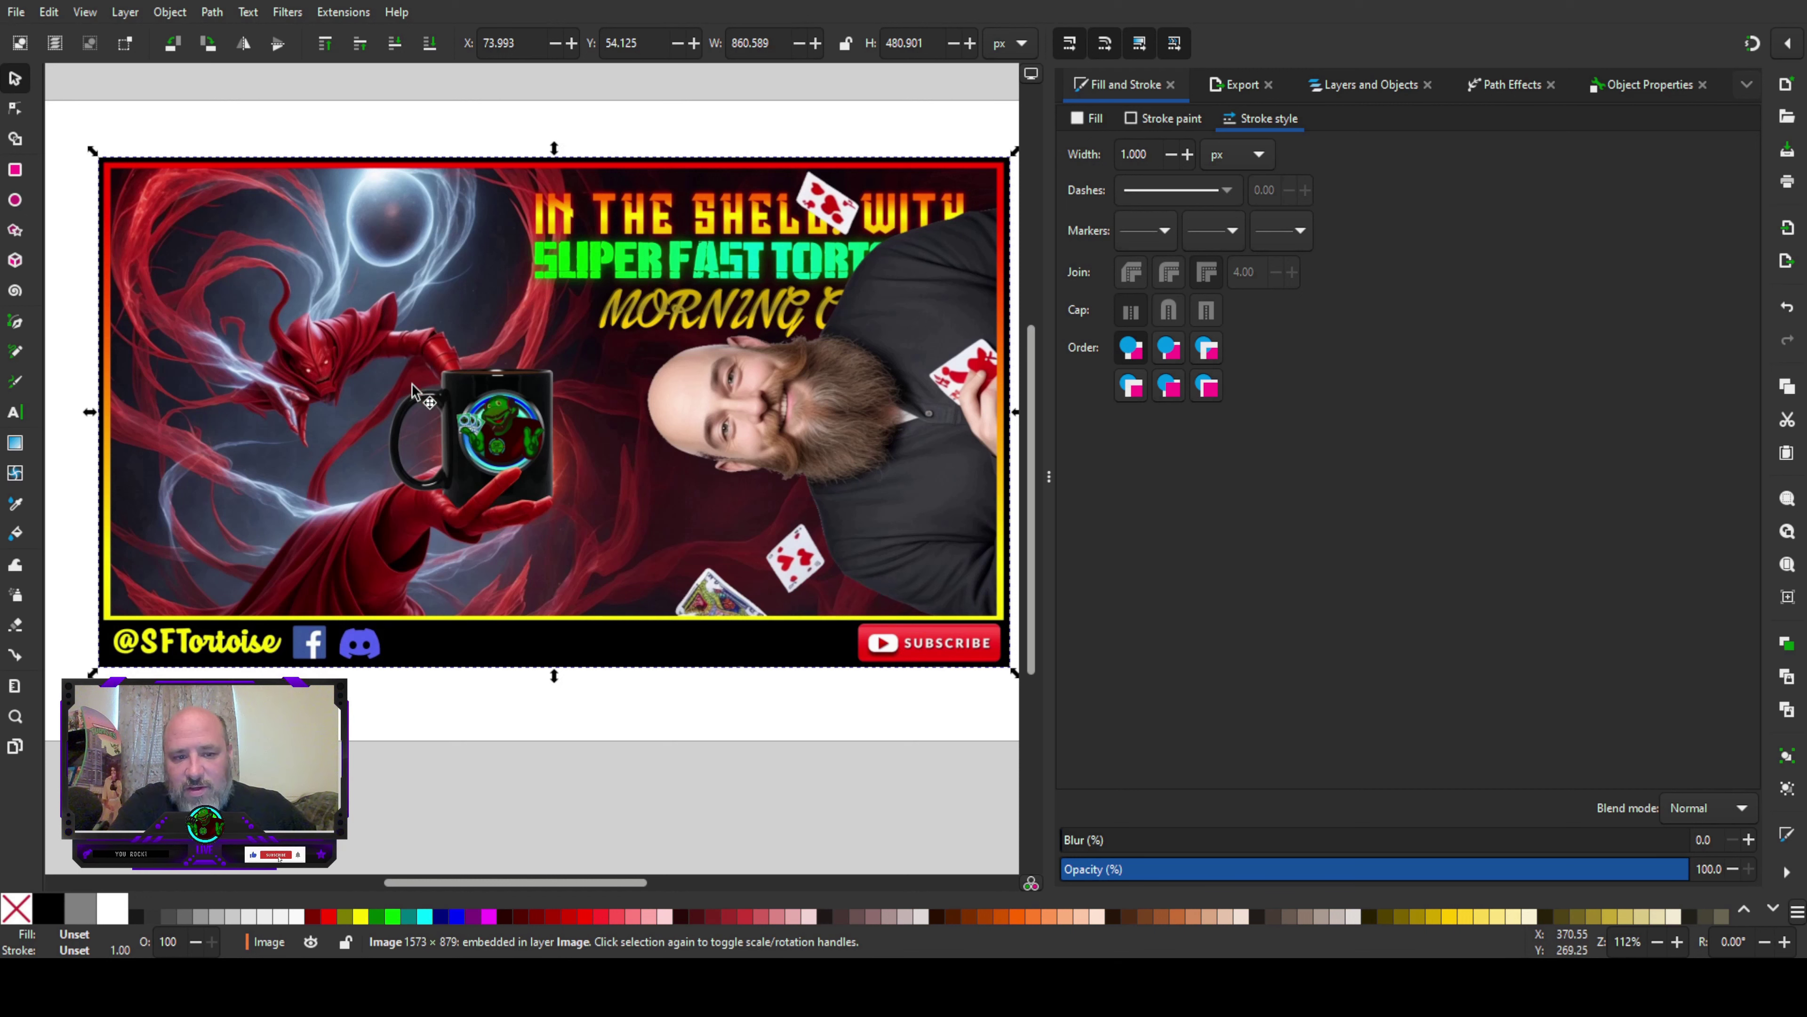
pyautogui.scroll(2, 507, 453)
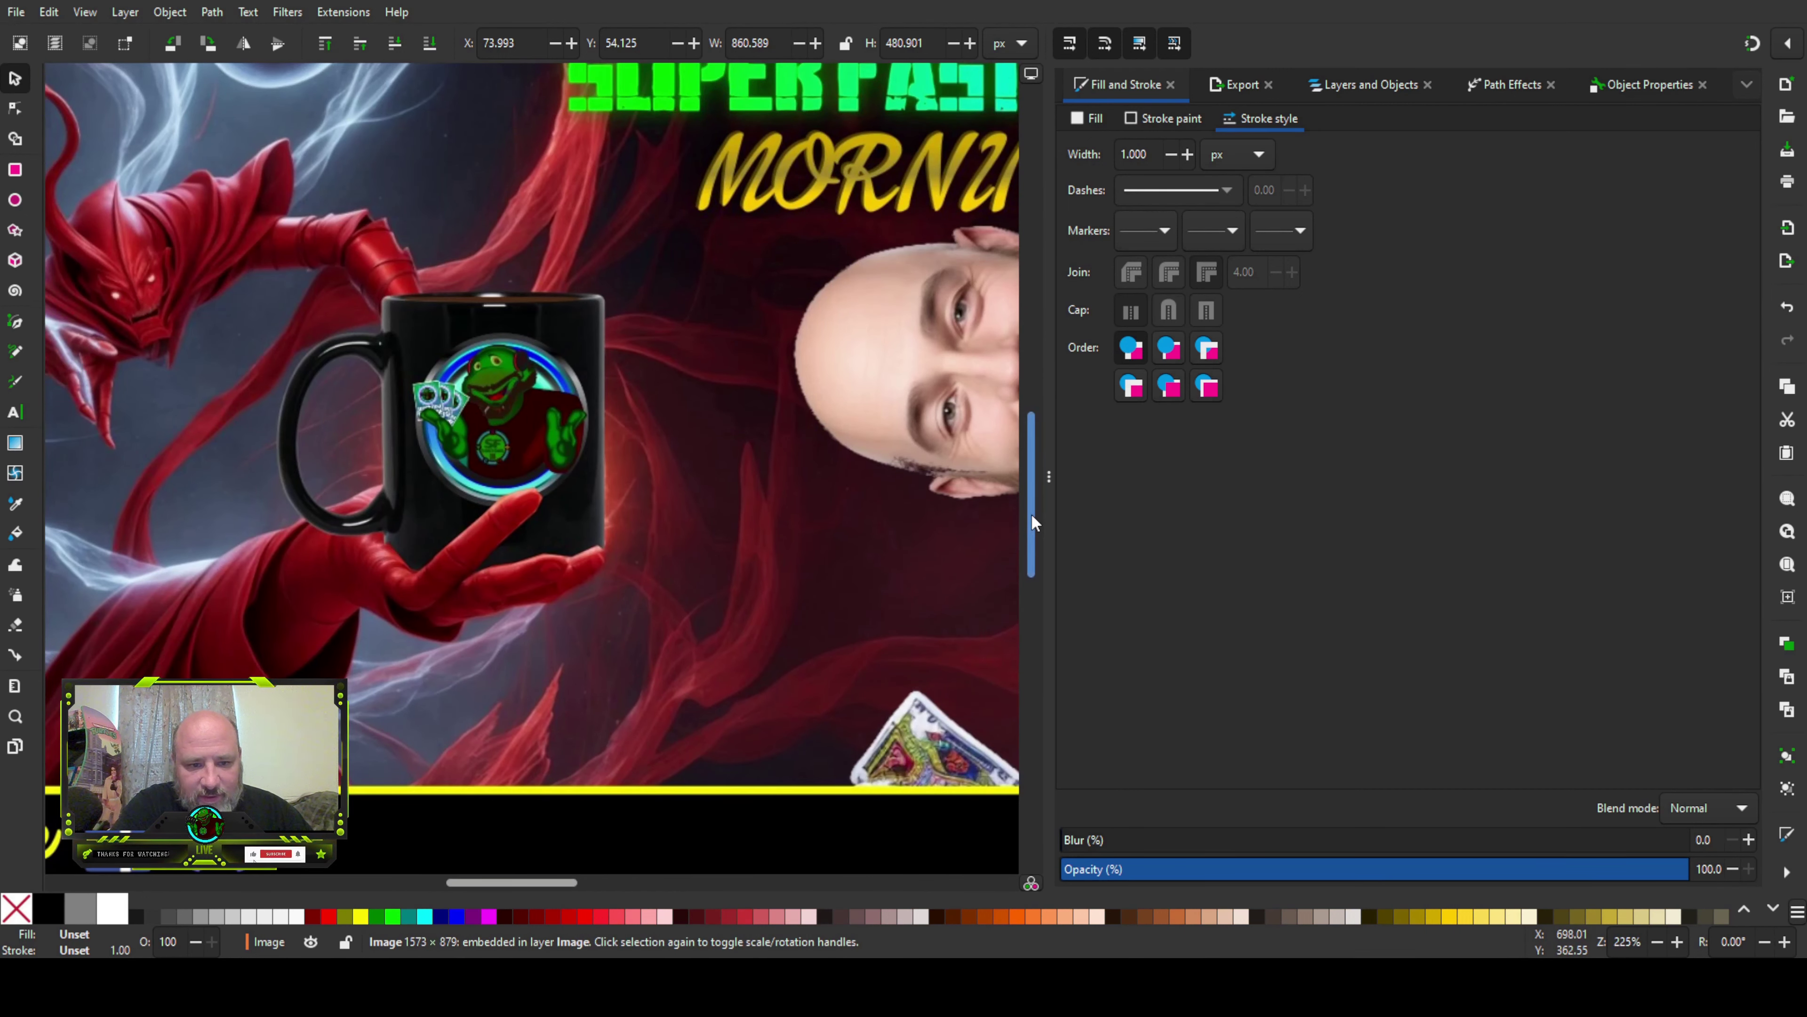
pyautogui.scroll(1, 1033, 508)
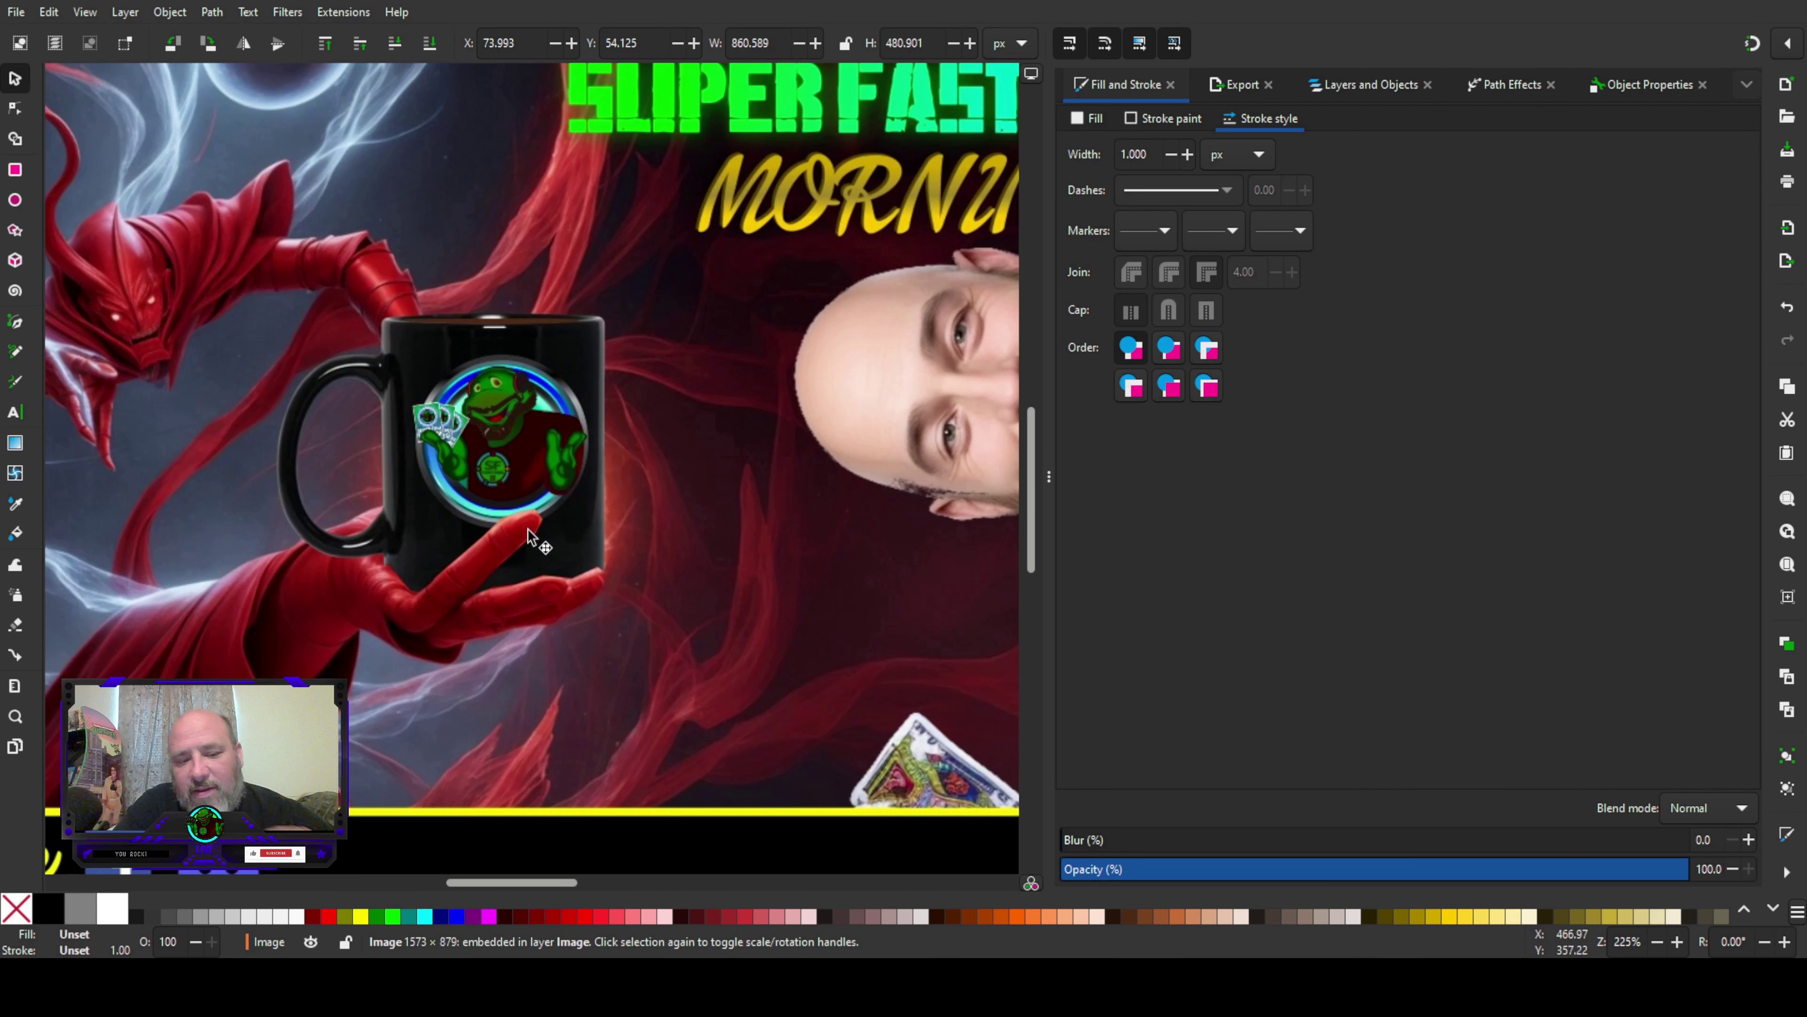
pyautogui.scroll(-1, 545, 509)
pyautogui.scroll(-1, 545, 509)
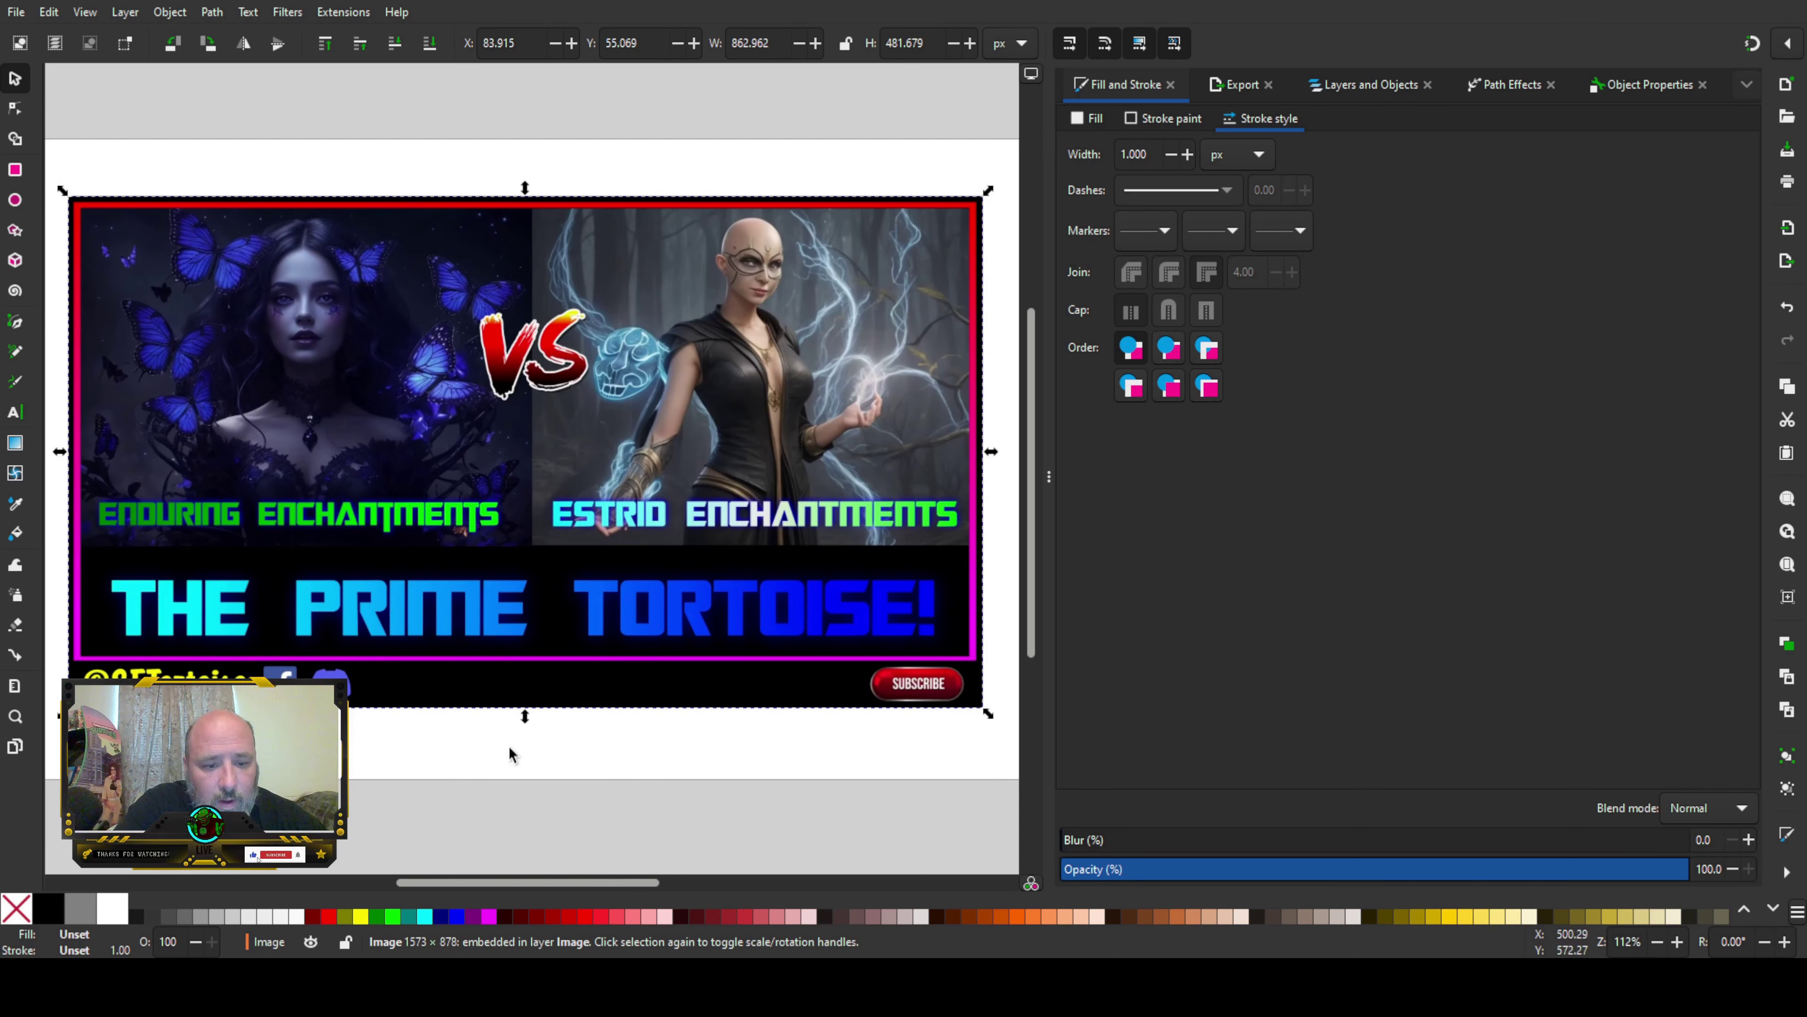
pyautogui.click(508, 748)
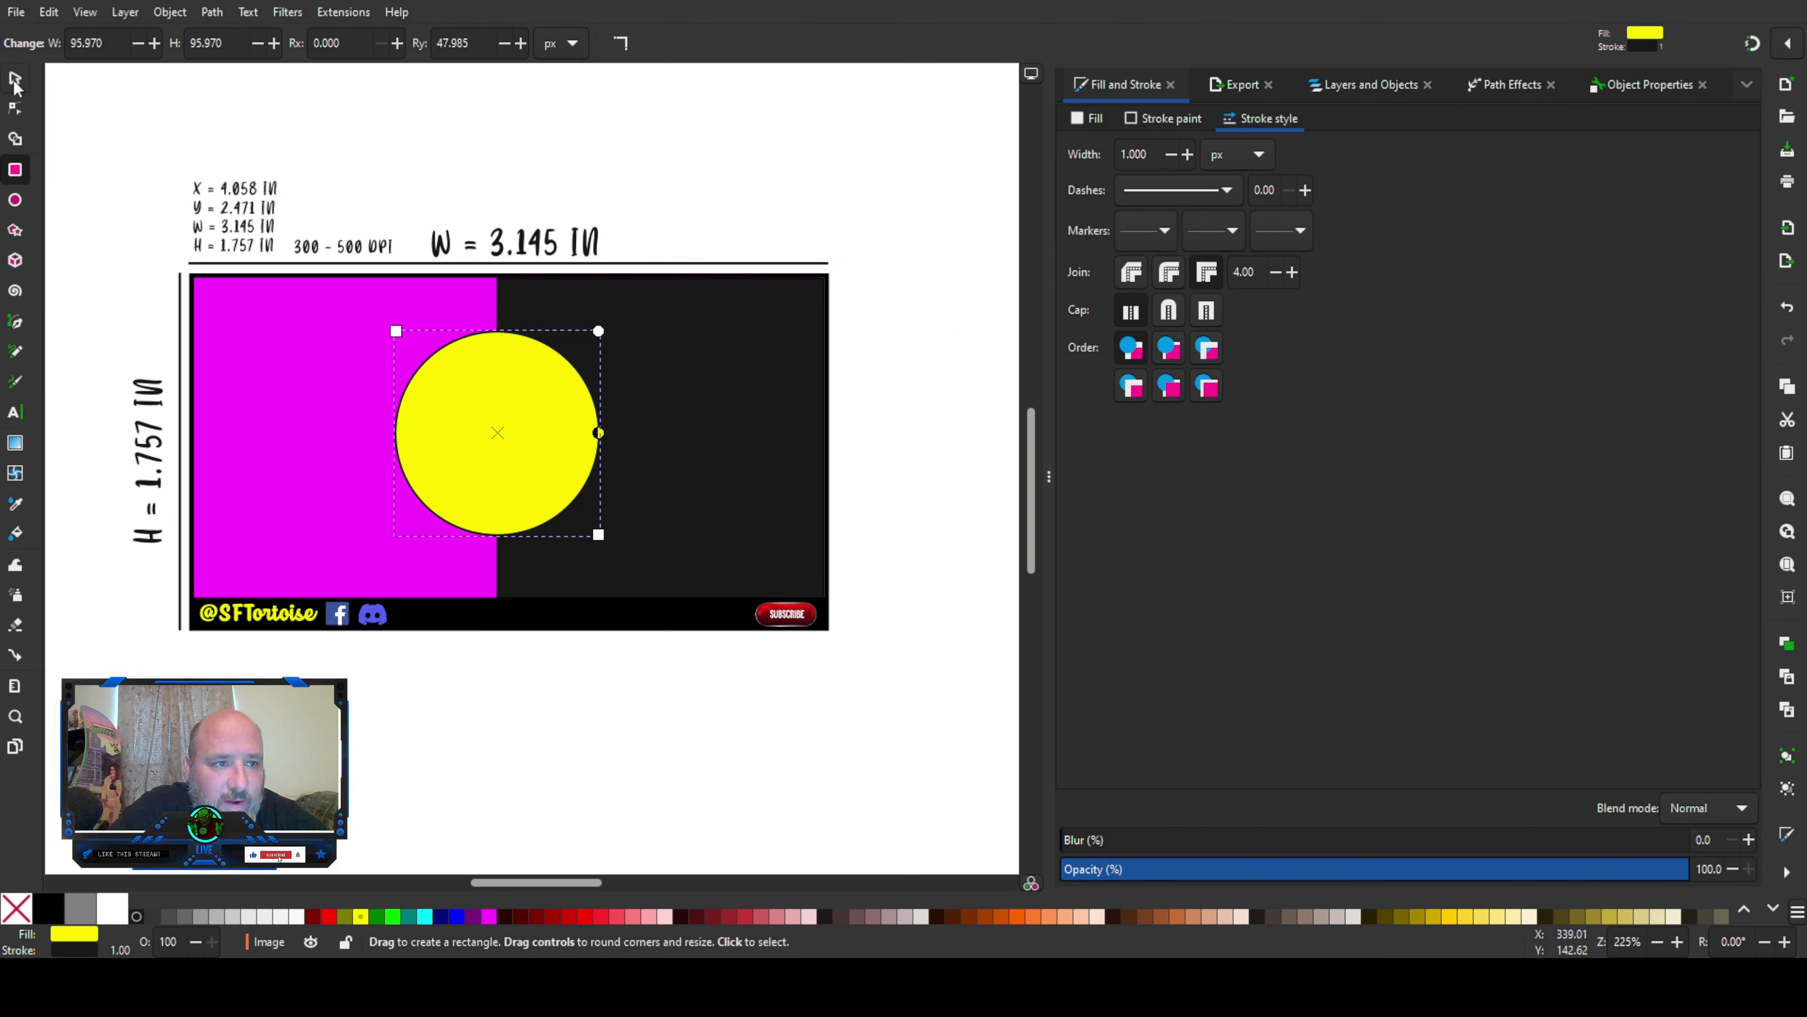
# Step: Try enlarging the yellow circle about its centre to about 111 px across, and undo it
pyautogui.click(15, 80)
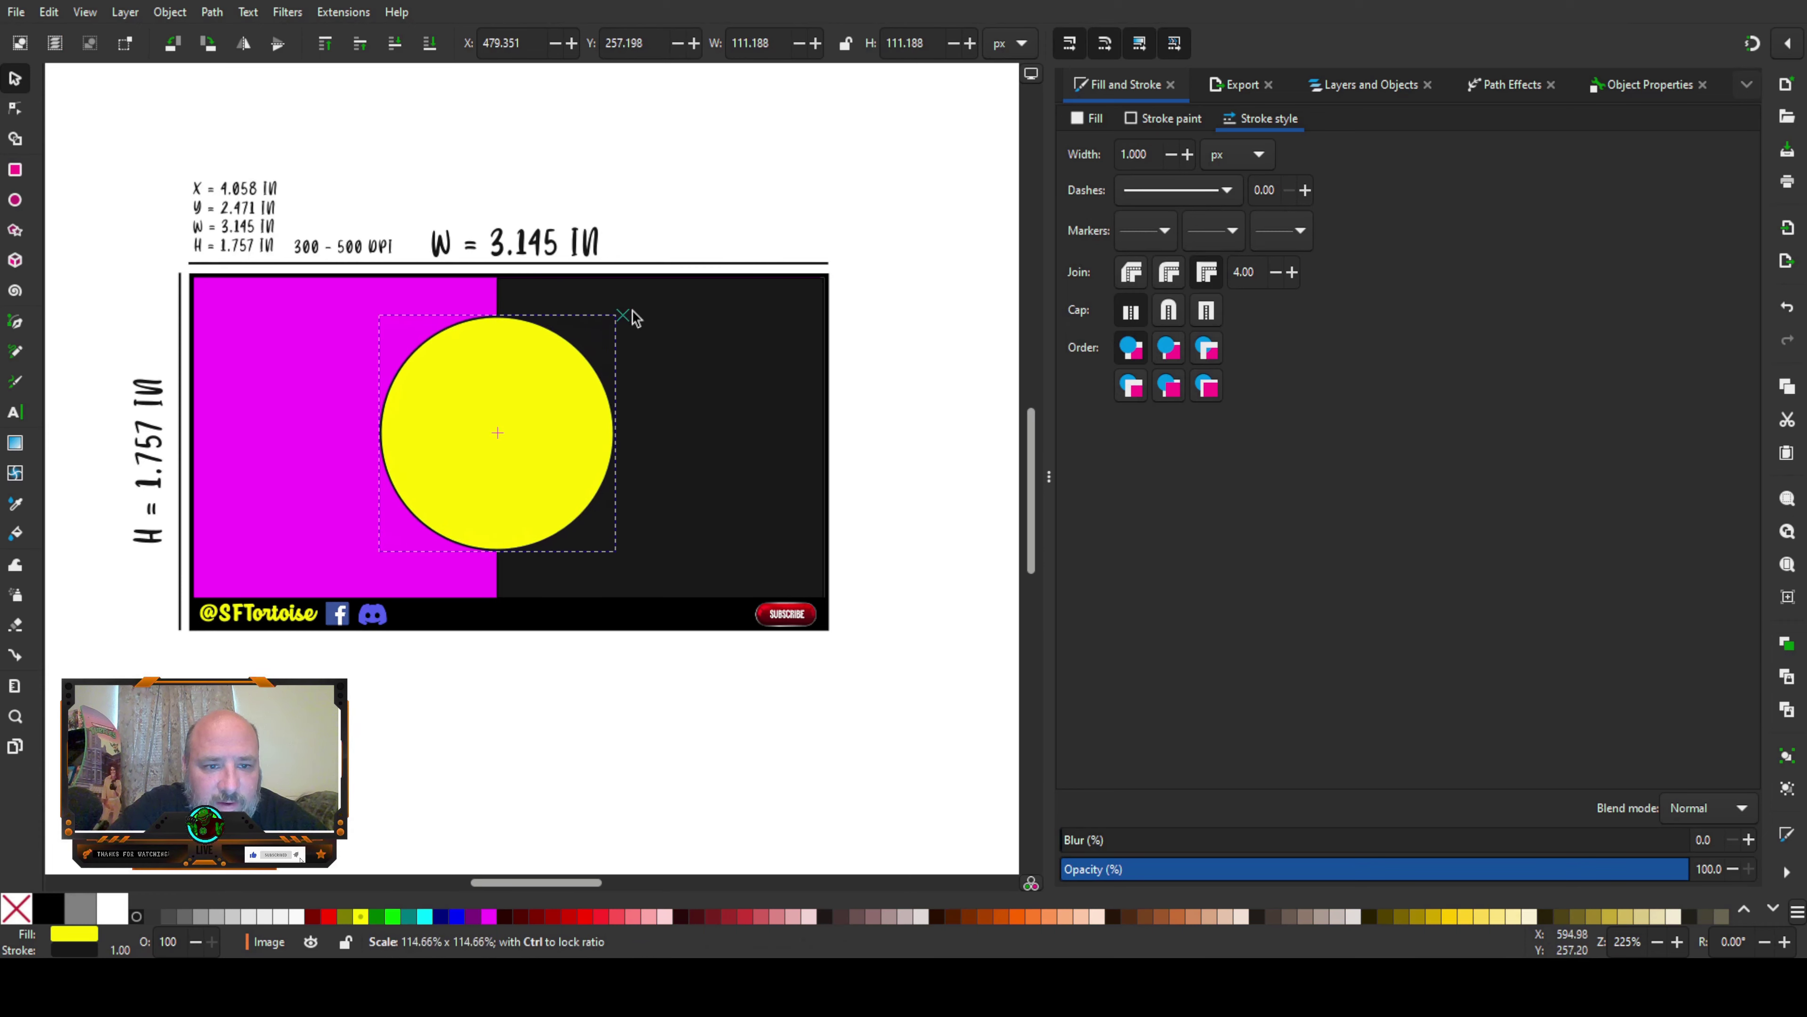
pyautogui.hotkey('ctrl', 'z')
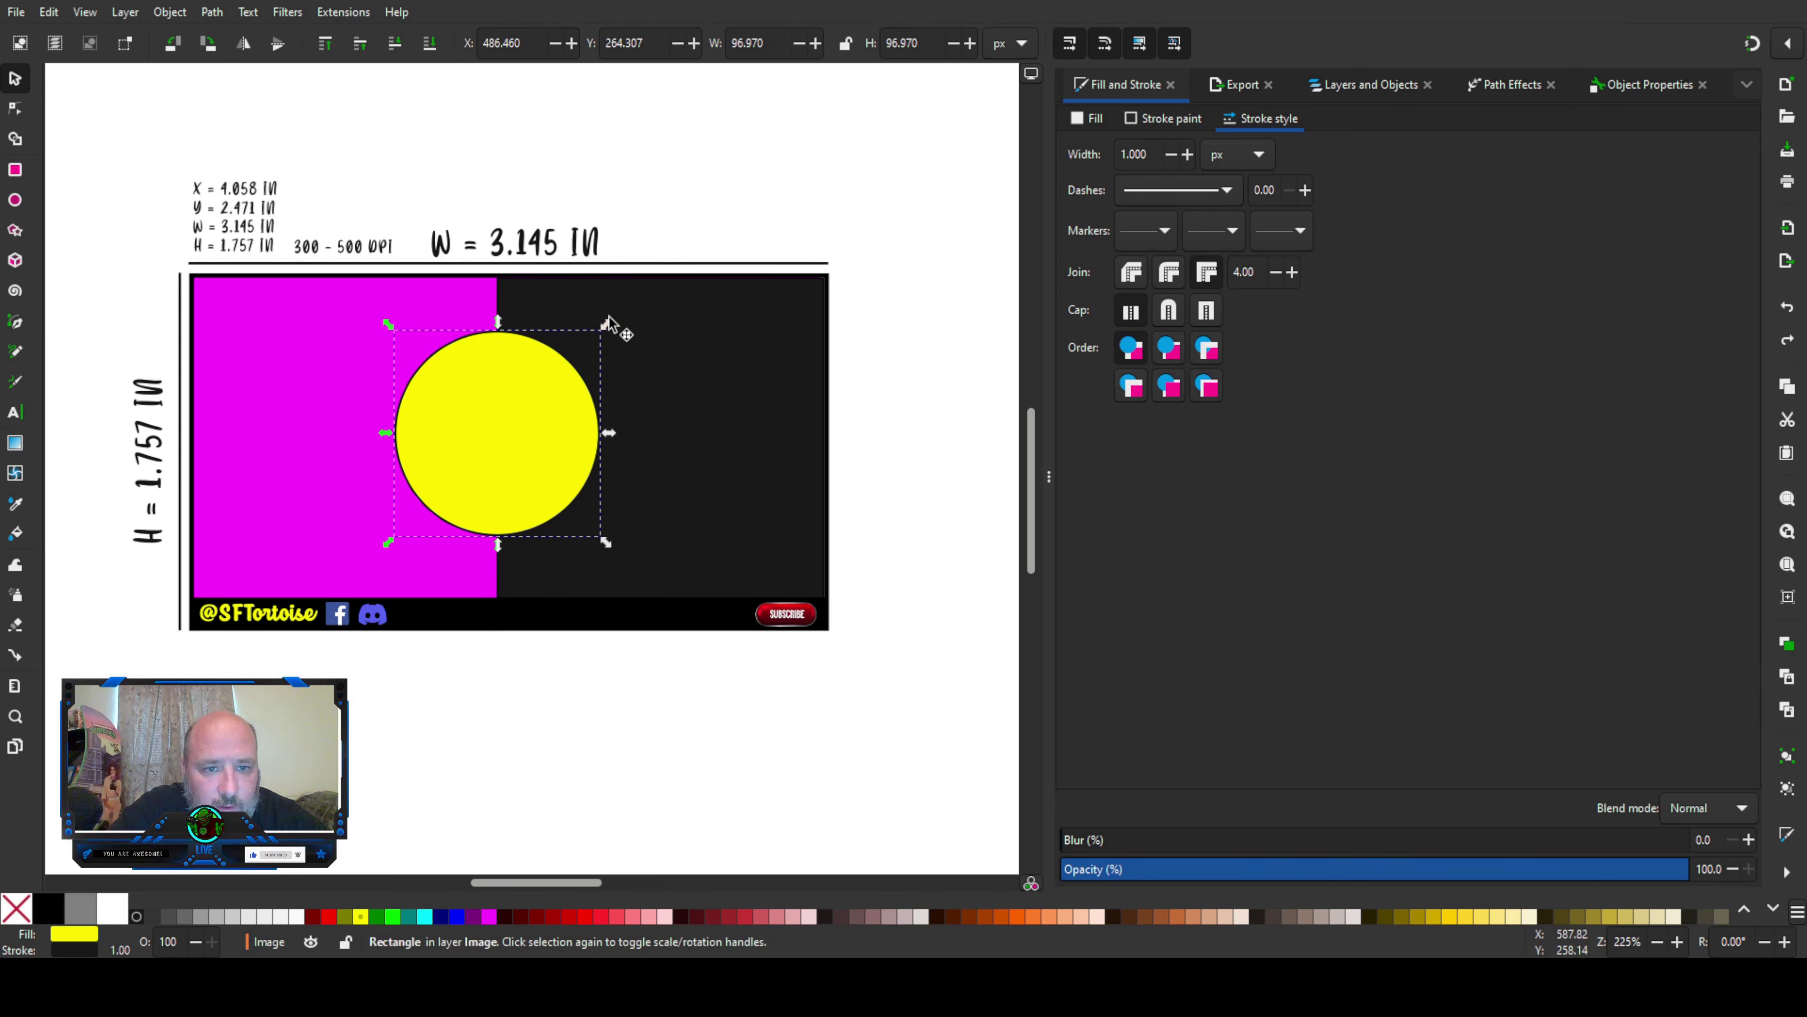